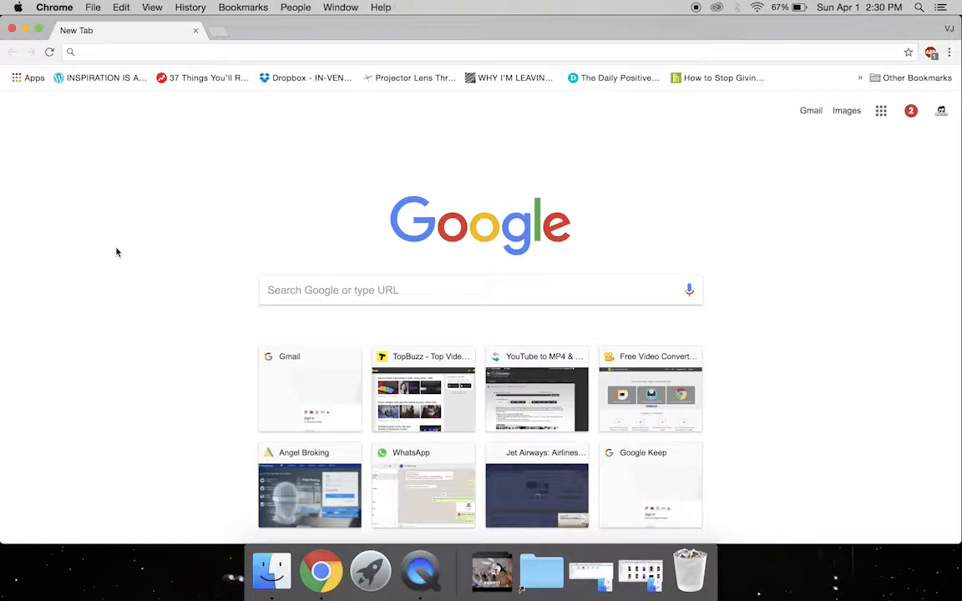
# Search the web for "magic visuals" and open the Magic Music Visuals website from the results
pyautogui.click(192, 50)
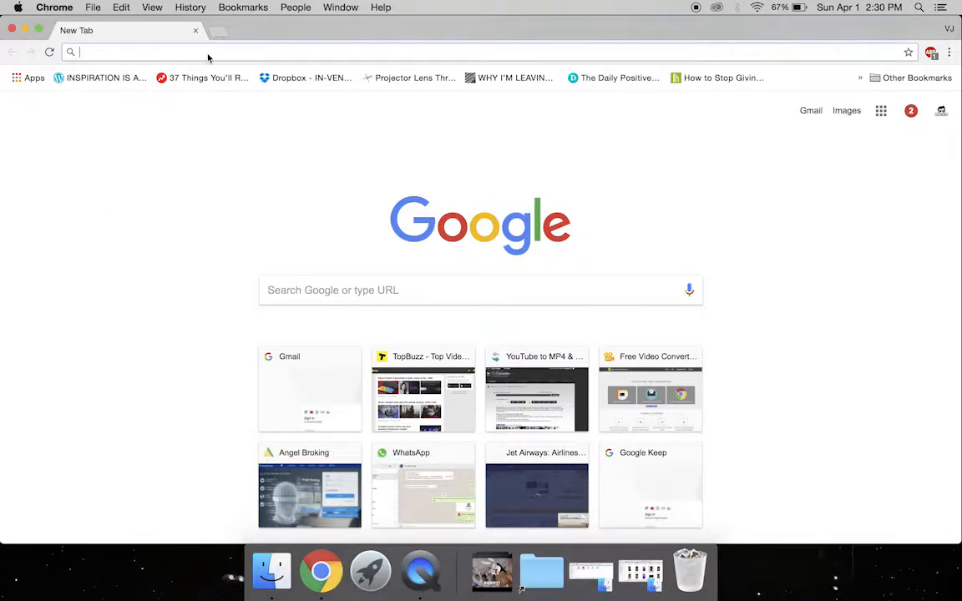
pyautogui.write('ma')
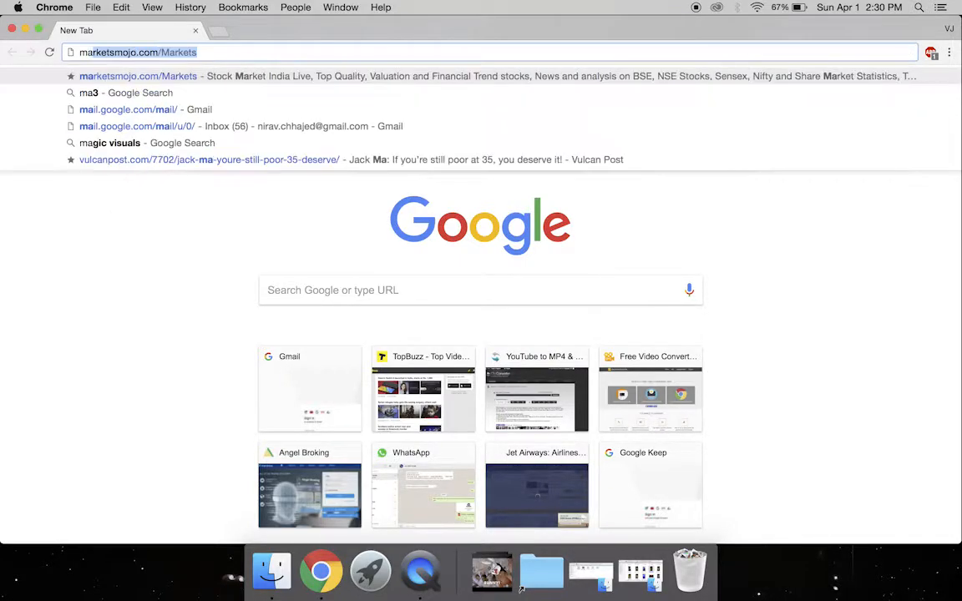
pyautogui.write('gic ')
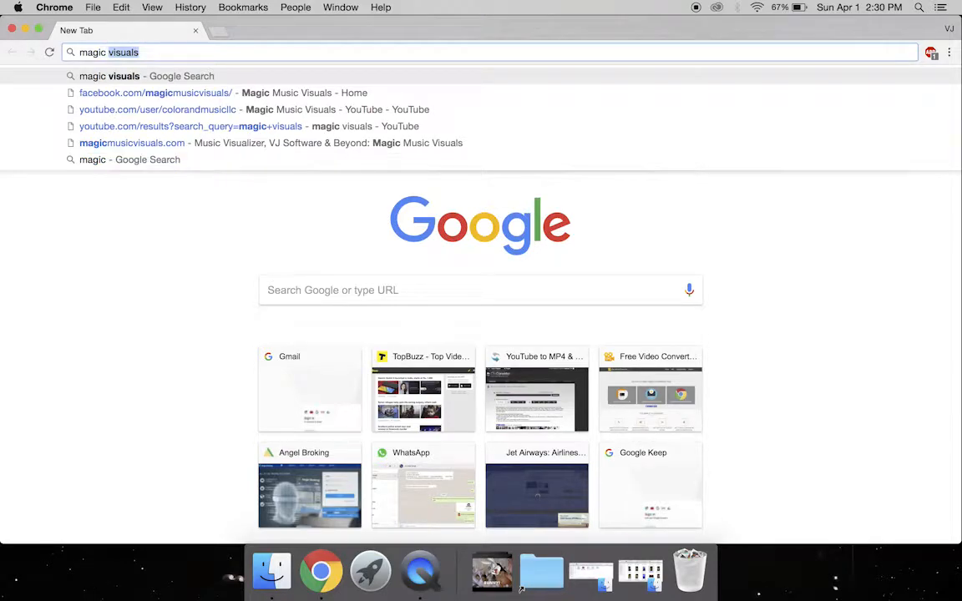
pyautogui.write('visuals')
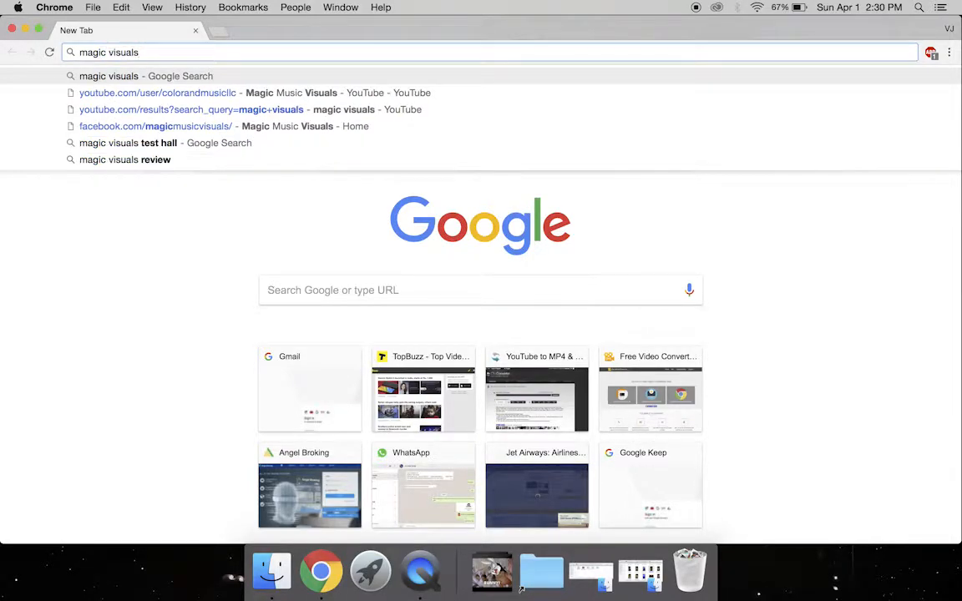
pyautogui.press('Return')
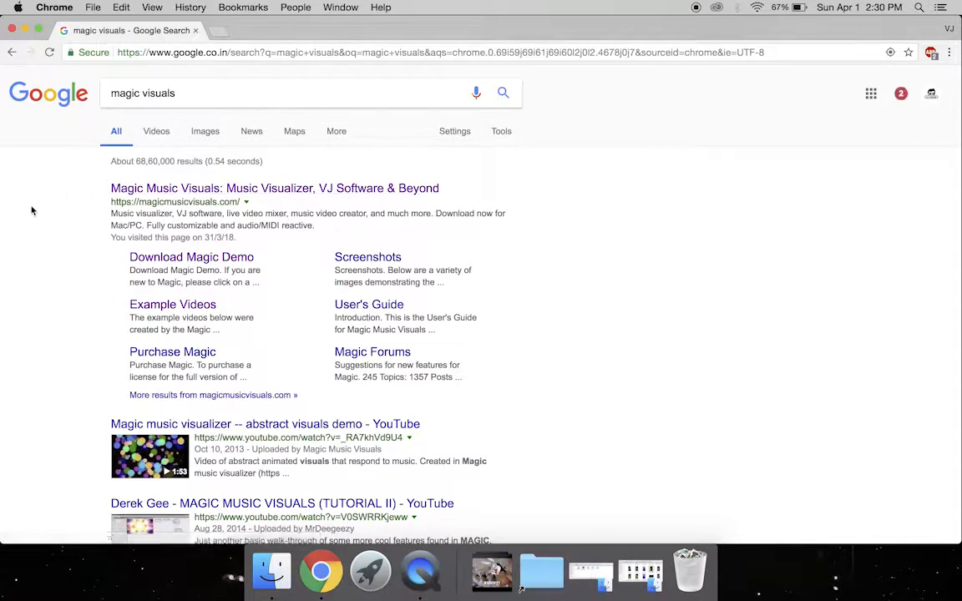
pyautogui.click(281, 194)
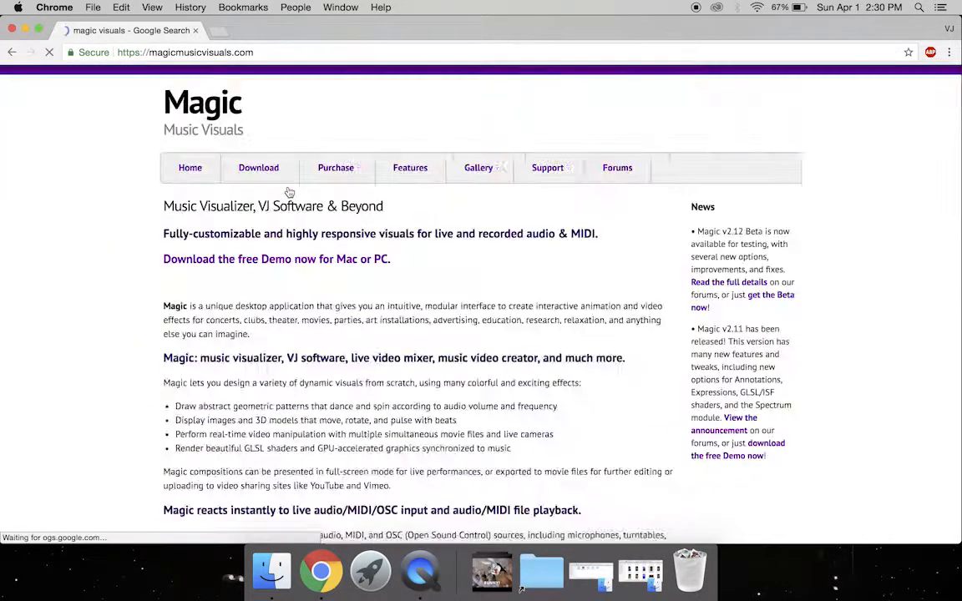
# Look over the Magic Music Visuals homepage and open the Magic Demo download page
pyautogui.scroll(-15, 59, 290)
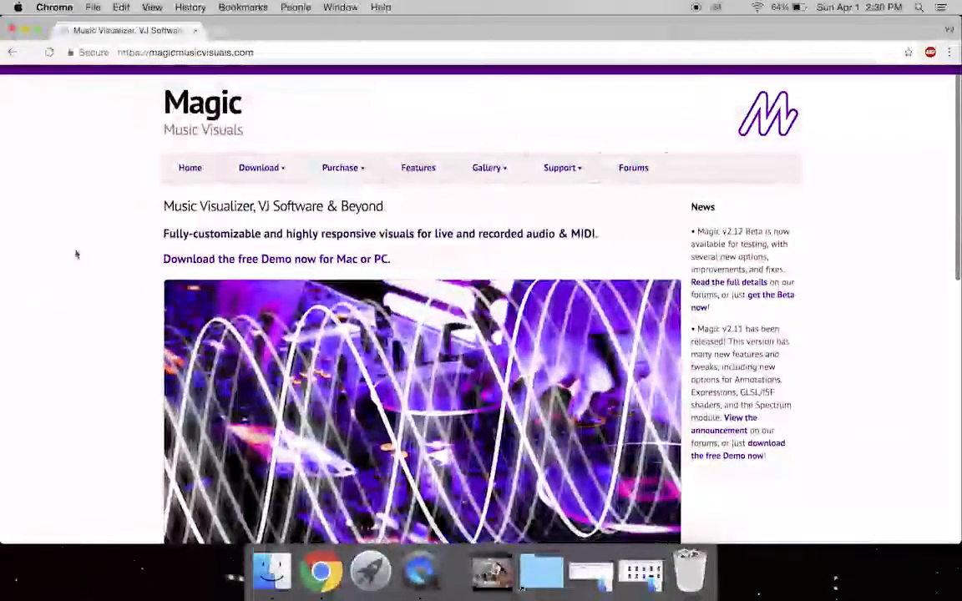
pyautogui.click(65, 268)
pyautogui.scroll(-5, 65, 270)
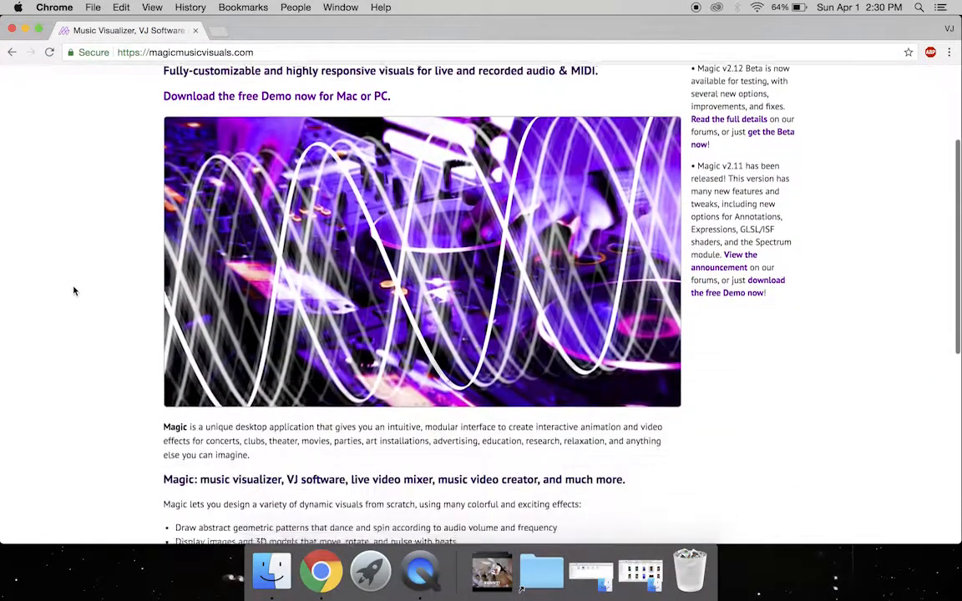
pyautogui.scroll(5, 73, 291)
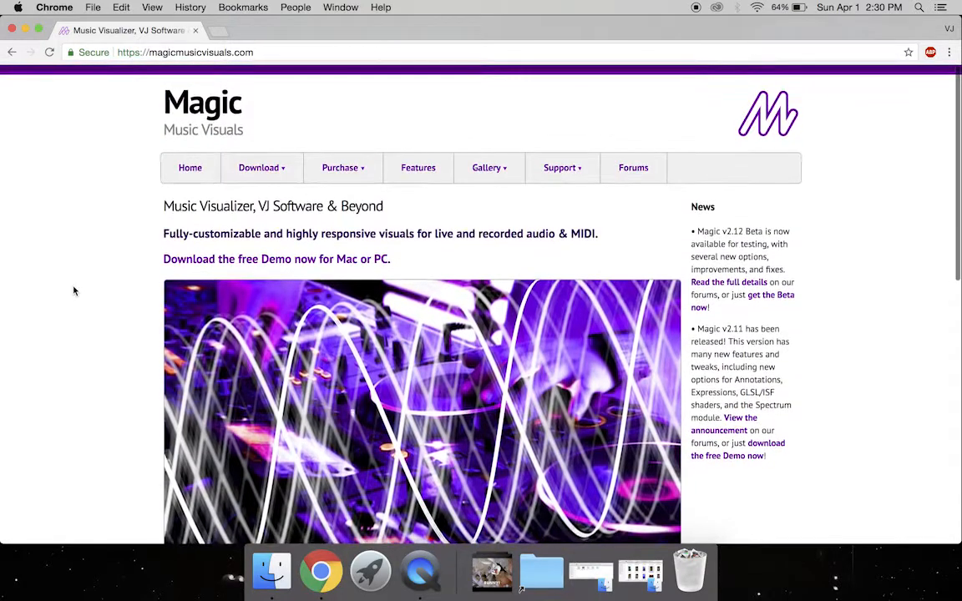
pyautogui.moveTo(275, 168)
pyautogui.click(286, 202)
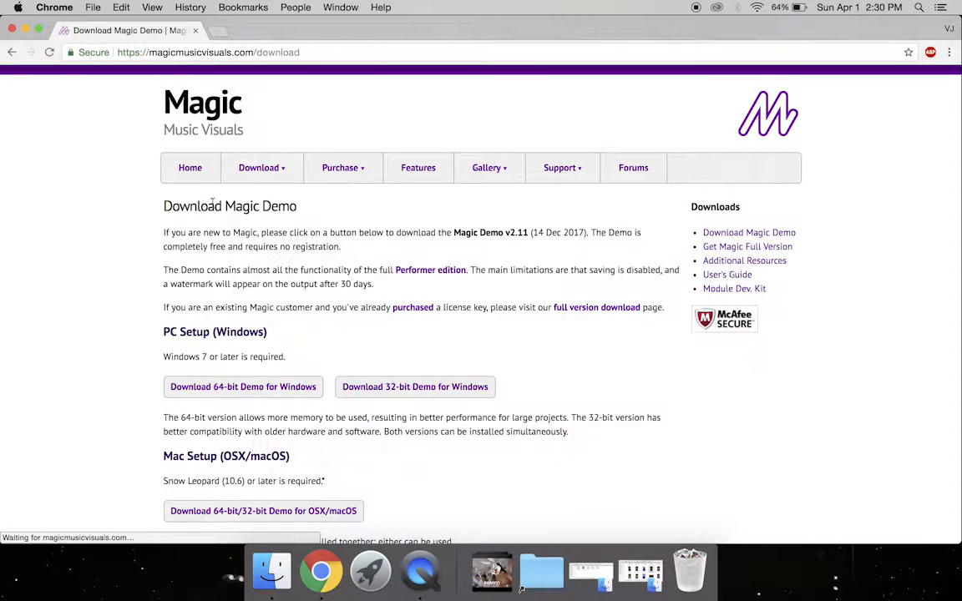
# Review the Windows and Mac setup options and requirements on the Magic Demo download page
pyautogui.scroll(-1, 85, 314)
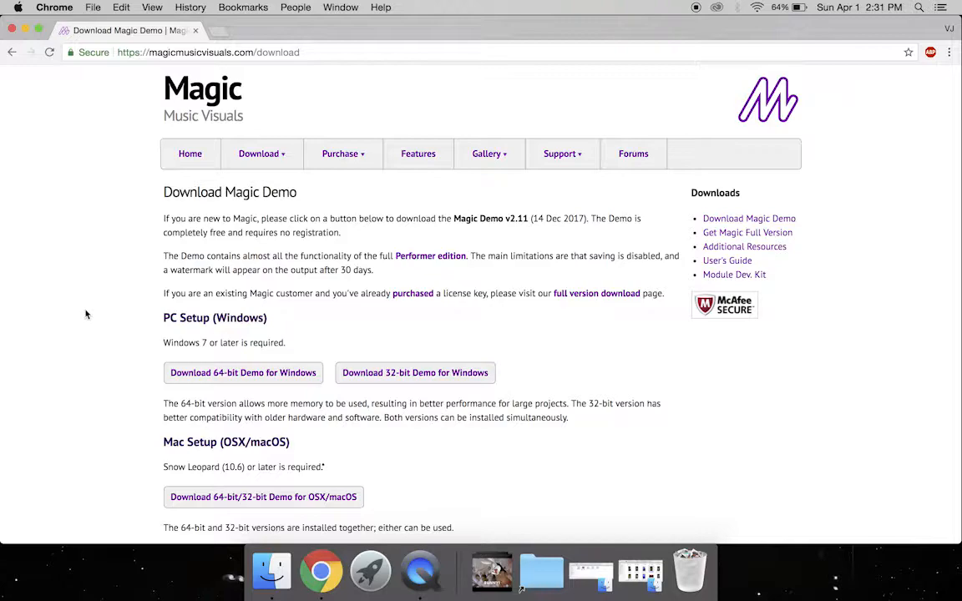
pyautogui.scroll(-3, 85, 314)
pyautogui.scroll(4, 85, 314)
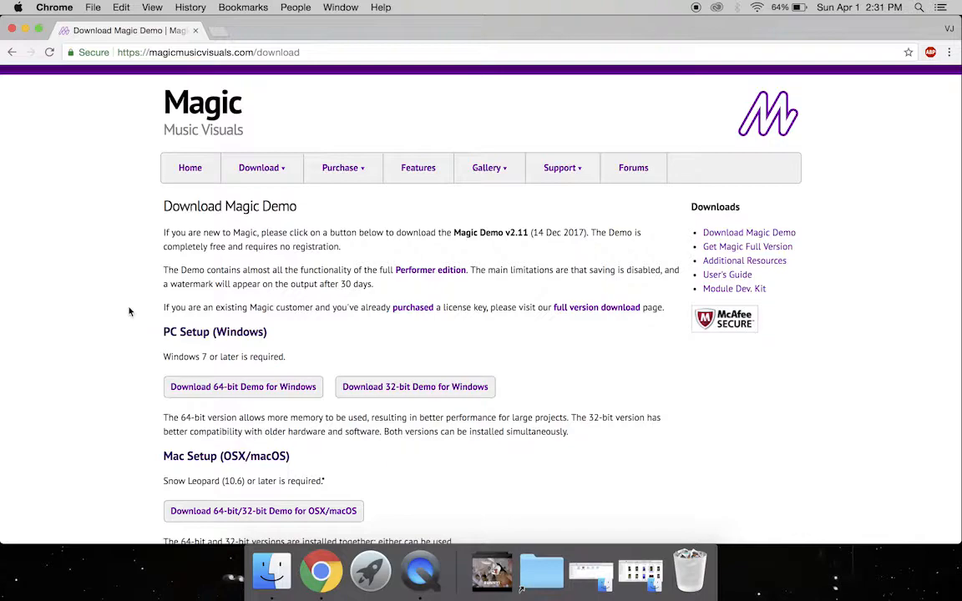
pyautogui.scroll(-1, 129, 311)
pyautogui.scroll(-3, 374, 319)
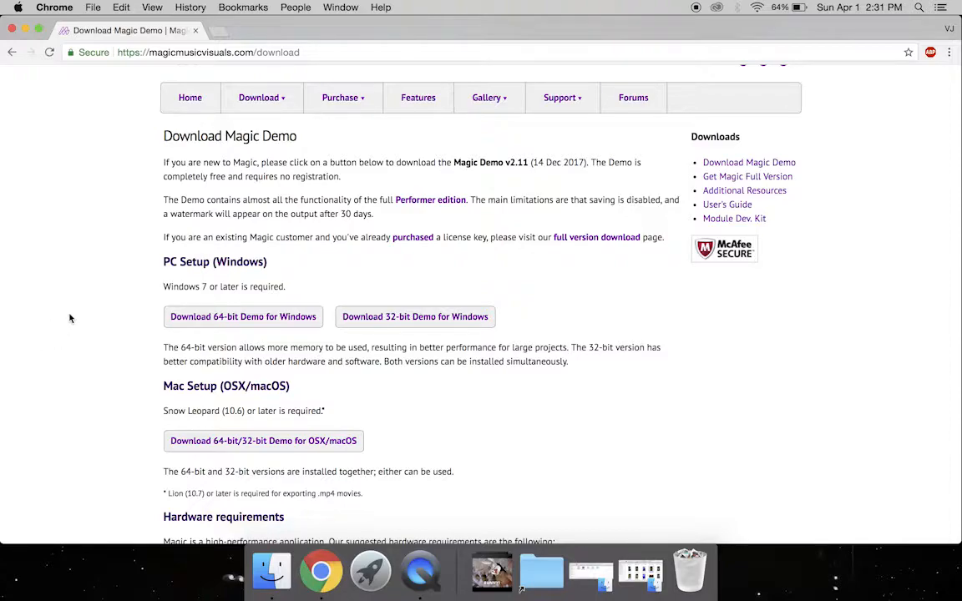
pyautogui.scroll(2, 71, 317)
# Close the download page in the browser and launch the Magic Demo application
pyautogui.click(195, 30)
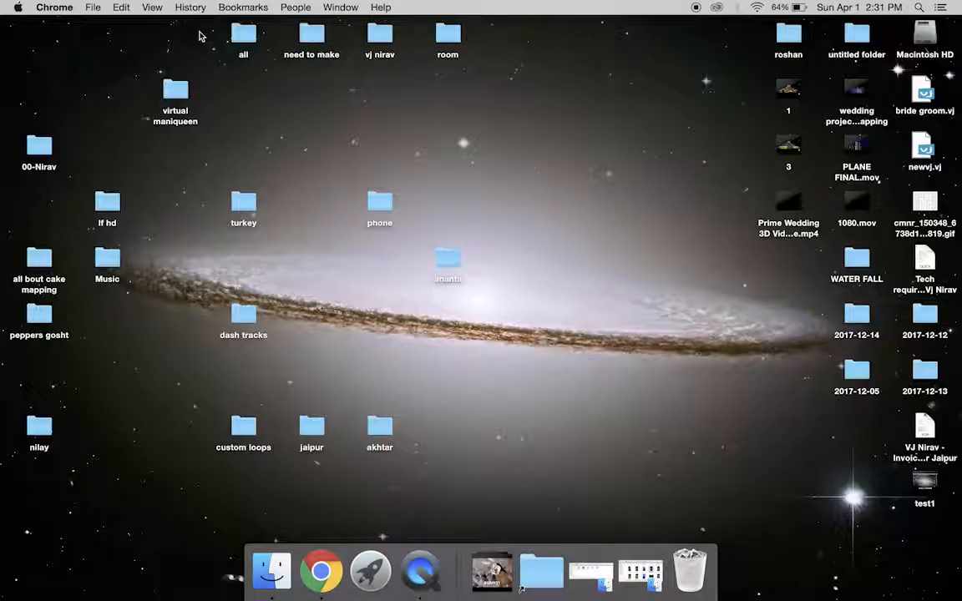
pyautogui.click(370, 570)
pyautogui.hscroll(-5, 749, 303)
pyautogui.hscroll(5, 745, 301)
pyautogui.click(842, 171)
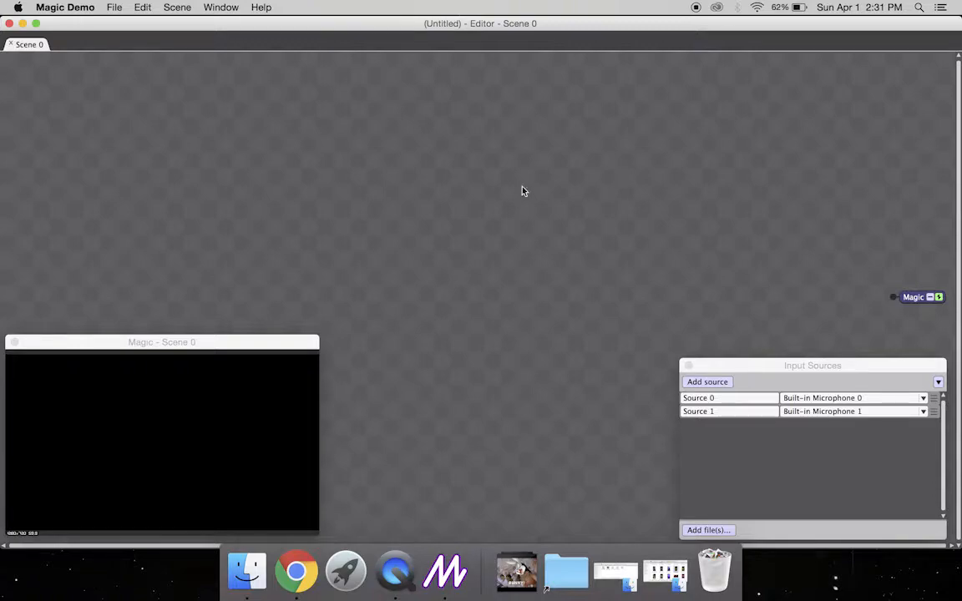
pyautogui.click(219, 340)
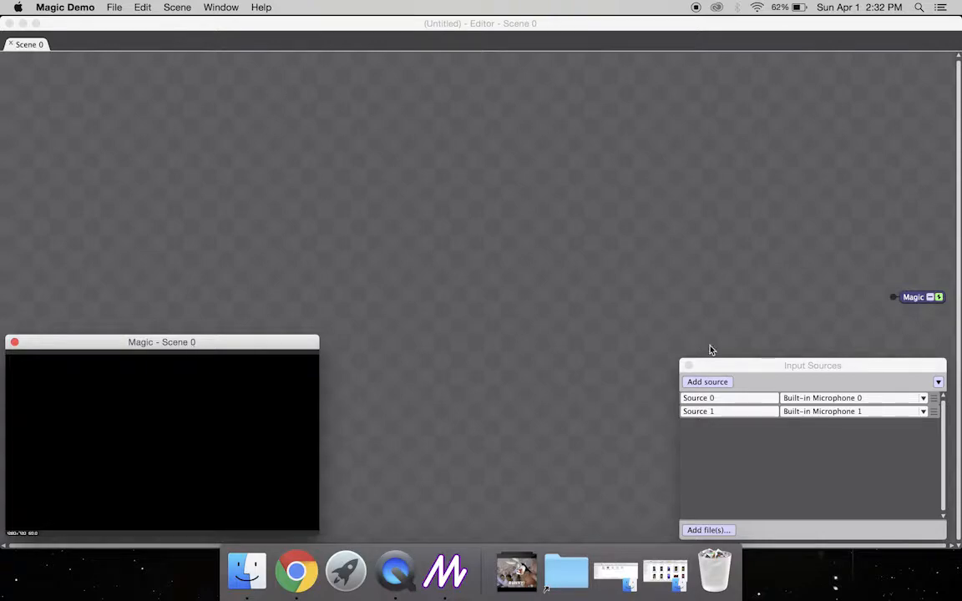
pyautogui.click(777, 366)
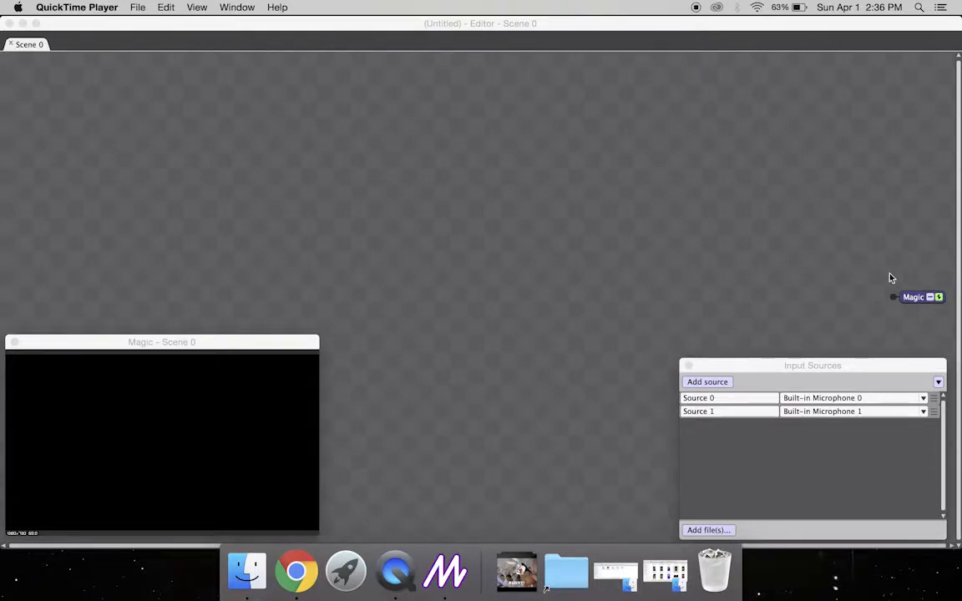
# Move the Magic output module up and inward on the Scene 0 canvas, above the Input Sources window
pyautogui.click(917, 302)
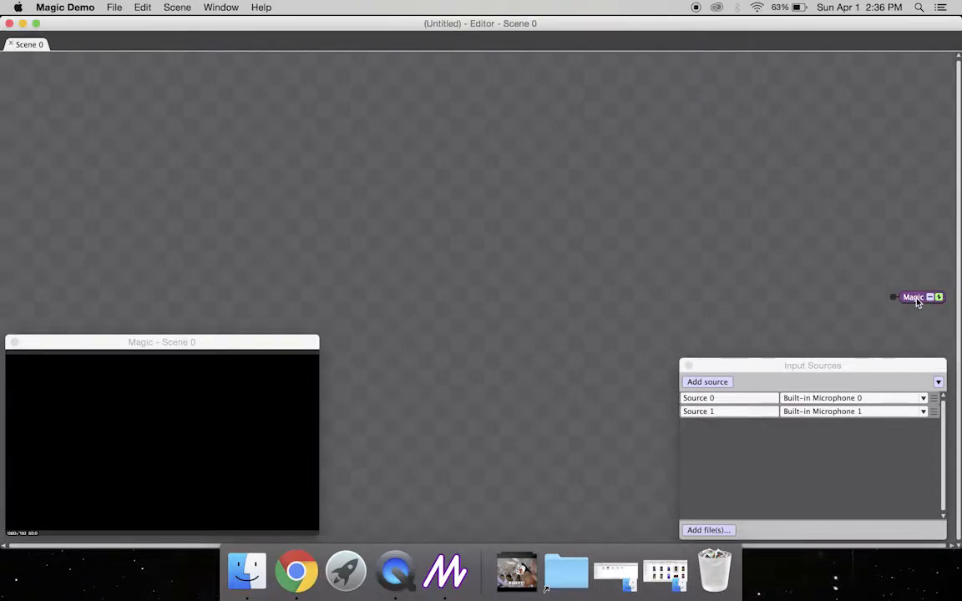
pyautogui.moveTo(915, 299); pyautogui.dragTo(688, 183)
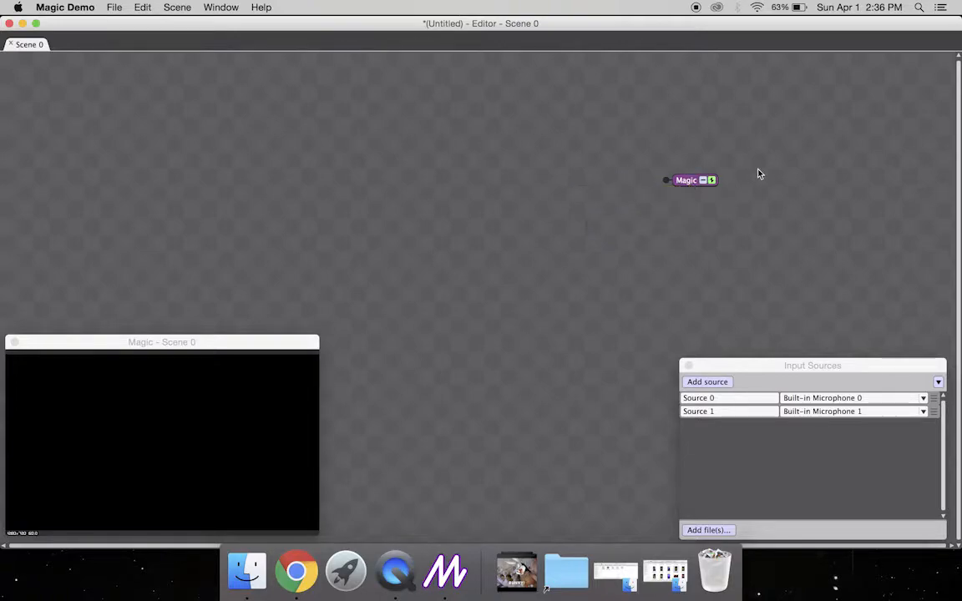
pyautogui.moveTo(685, 183); pyautogui.dragTo(691, 129)
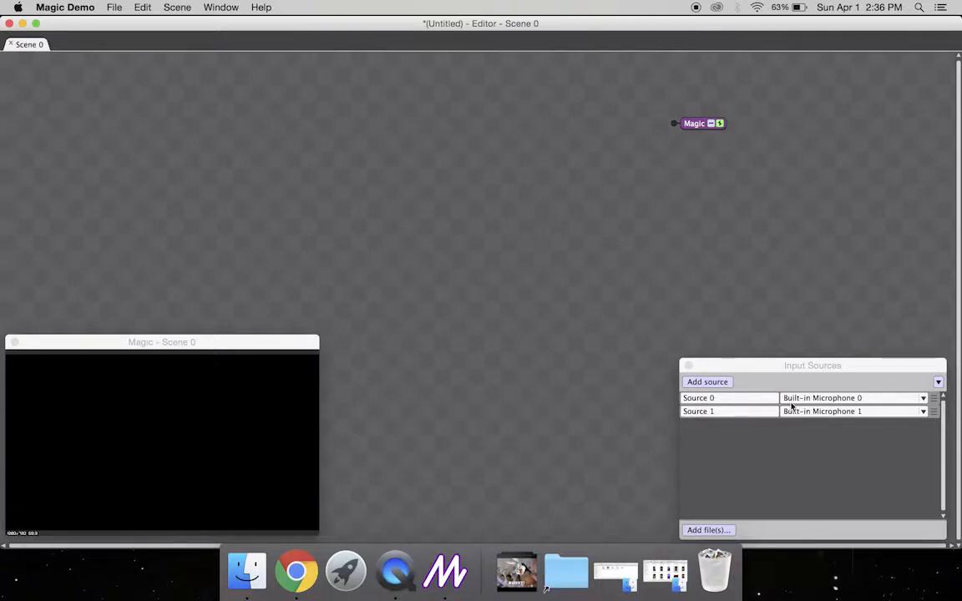
# Add the audio file TheFatRat+-+Epic.mp3 from the new music folder to the input sources
pyautogui.click(796, 367)
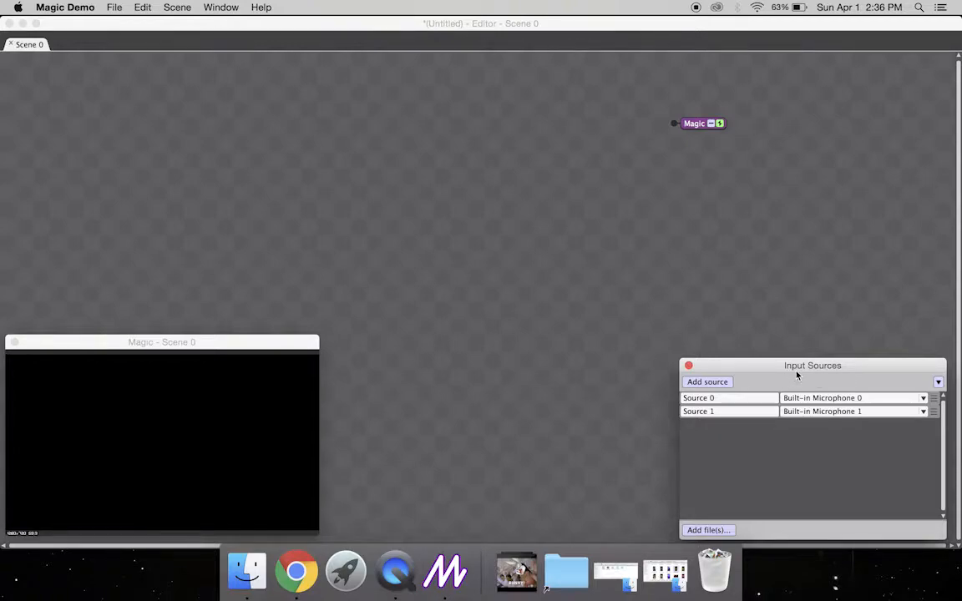
pyautogui.click(723, 534)
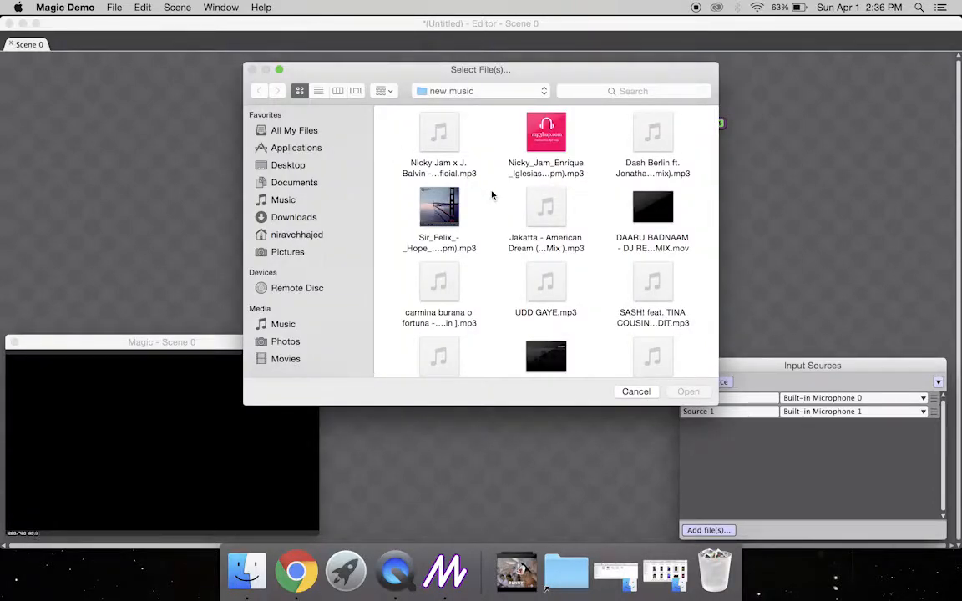
pyautogui.scroll(-10, 492, 195)
pyautogui.scroll(-2, 492, 196)
pyautogui.click(636, 275)
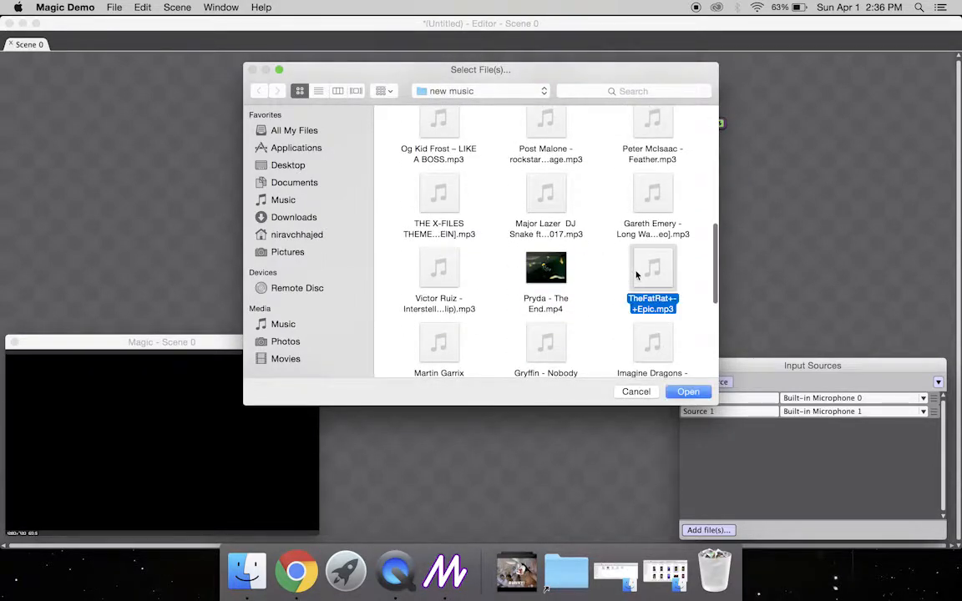
pyautogui.click(690, 392)
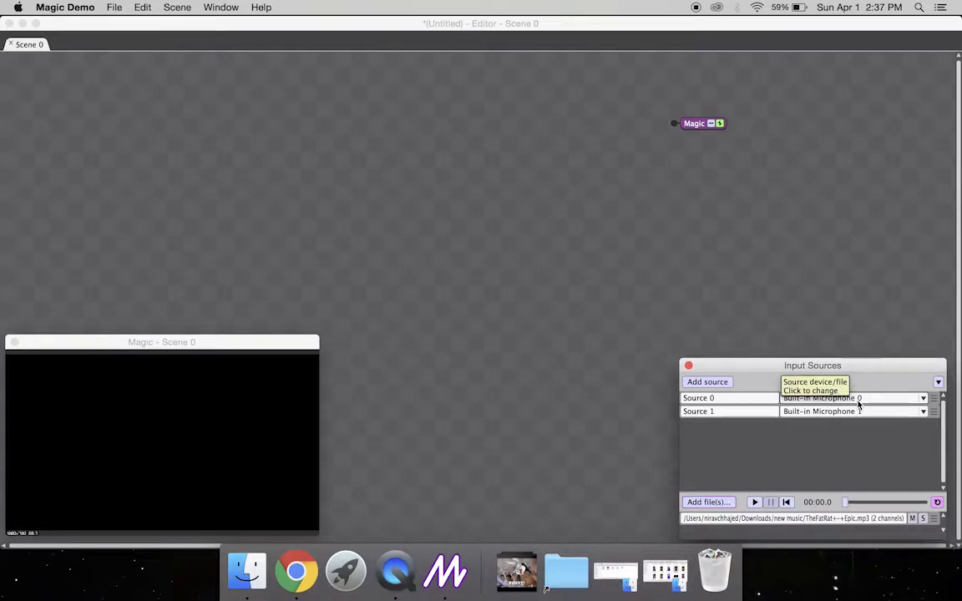
# Assign TheFatRat+-+Epic.mp3 0 to Source 0 and remove Source 1 from the input sources
pyautogui.click(924, 399)
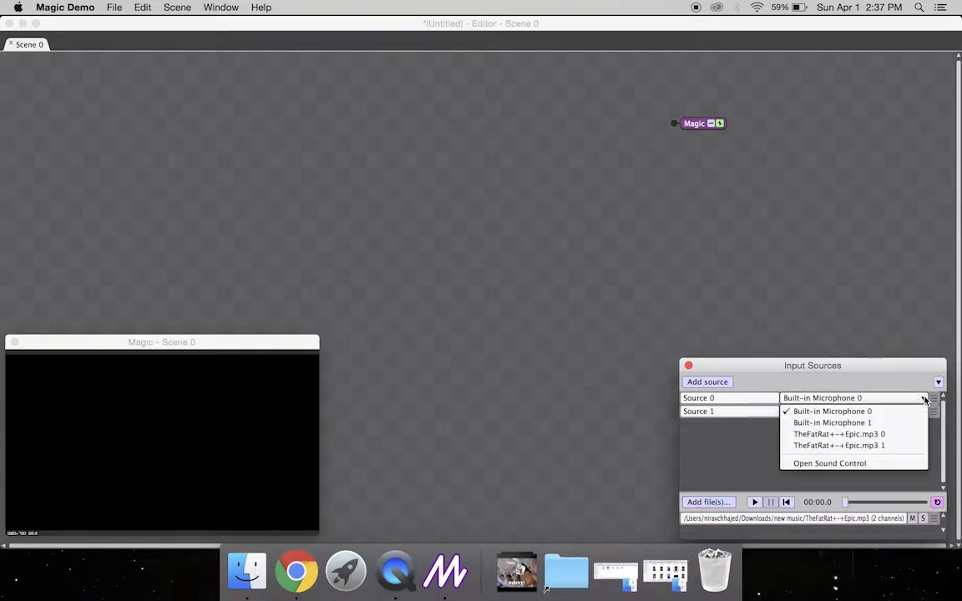
pyautogui.click(874, 435)
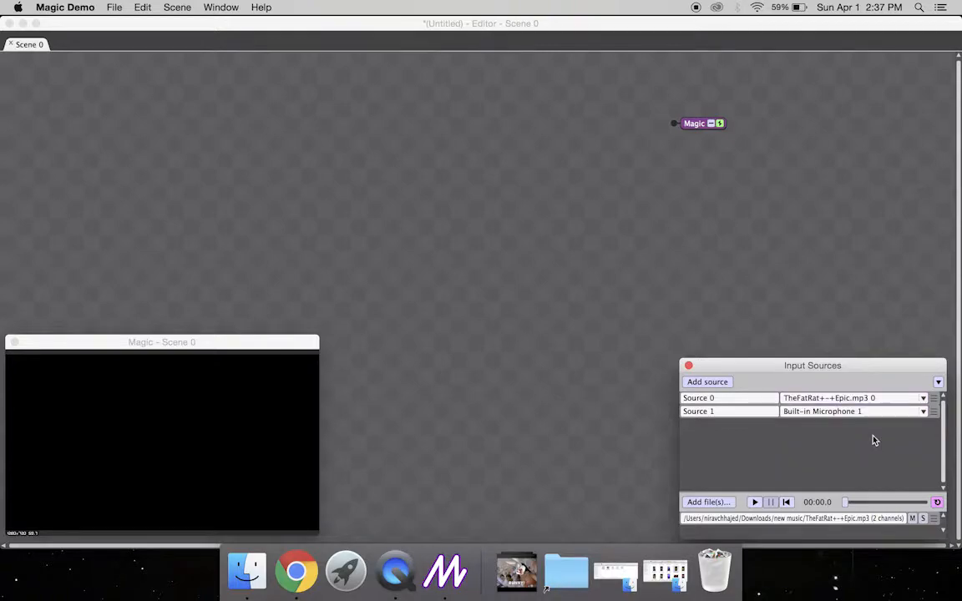
pyautogui.click(934, 411)
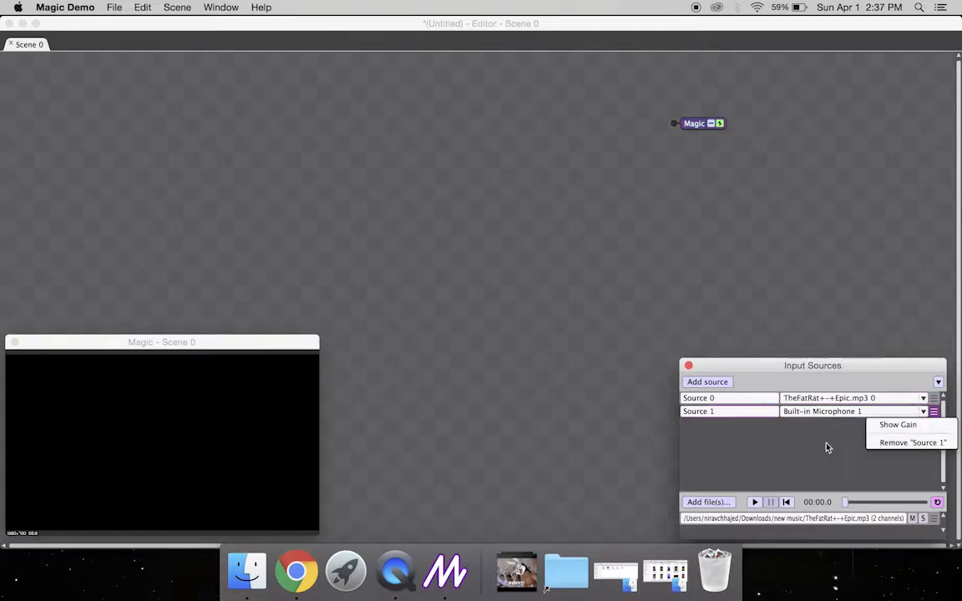
pyautogui.click(905, 444)
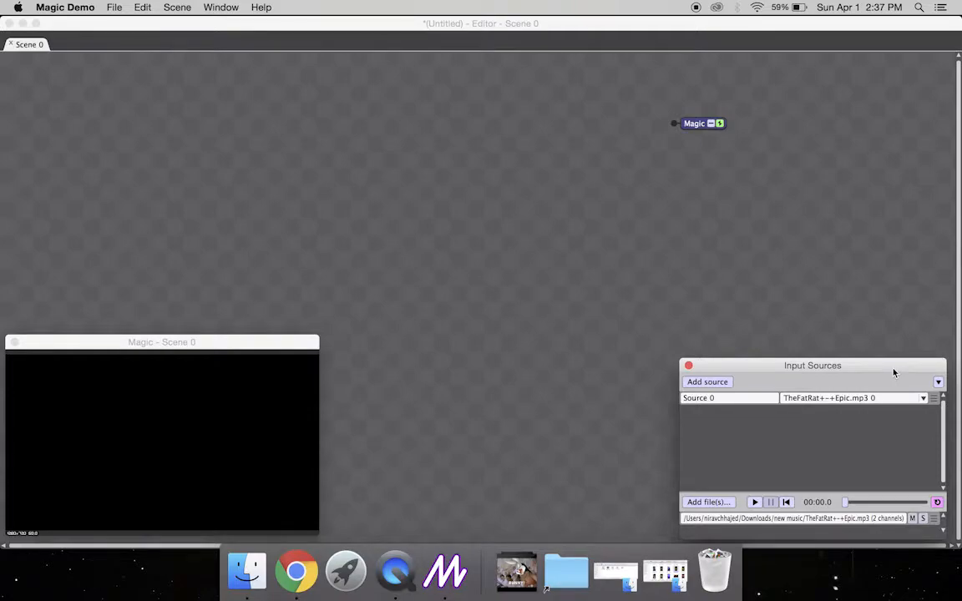
# Play the loaded audio track while raising the system volume, stopping with the track paused
pyautogui.click(755, 503)
pyautogui.press('XF86AudioRaiseVolume')
pyautogui.press('XF86AudioRaiseVolume')
pyautogui.press('XF86AudioRaiseVolume')
pyautogui.press('XF86AudioRaiseVolume')
pyautogui.press('XF86AudioRaiseVolume')
pyautogui.press('XF86AudioRaiseVolume')
pyautogui.press('XF86AudioRaiseVolume')
pyautogui.press('XF86AudioRaiseVolume')
pyautogui.click(772, 502)
# Add an Image media module on the far side of the canvas from the Magic module, roughly level with it
pyautogui.click(187, 341)
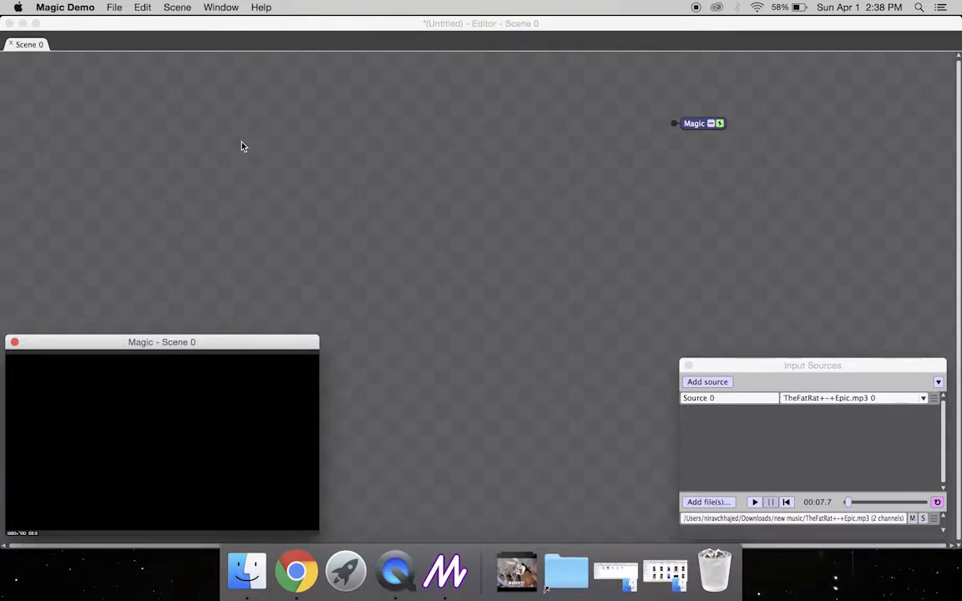
pyautogui.rightClick(161, 133)
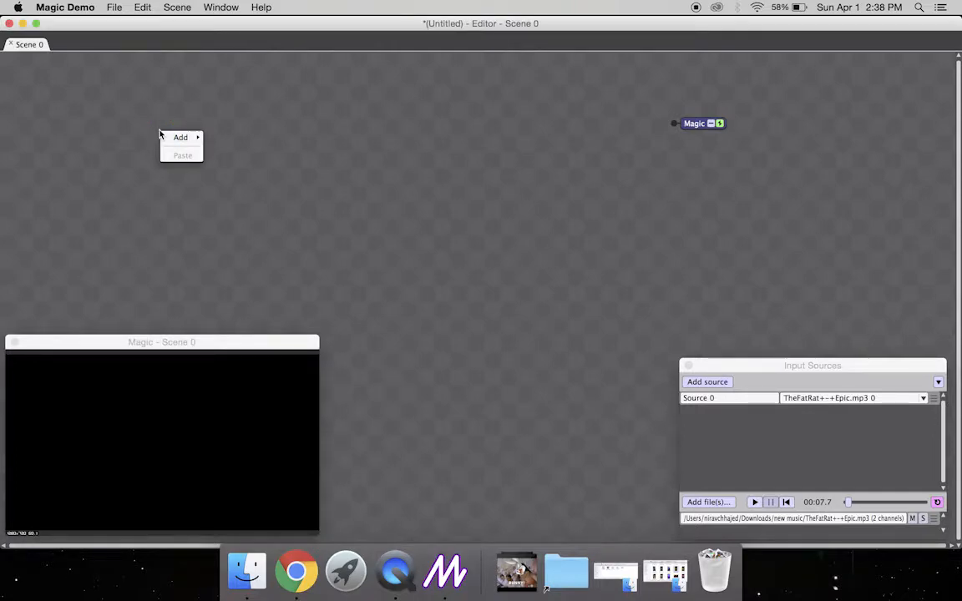
pyautogui.moveTo(170, 140)
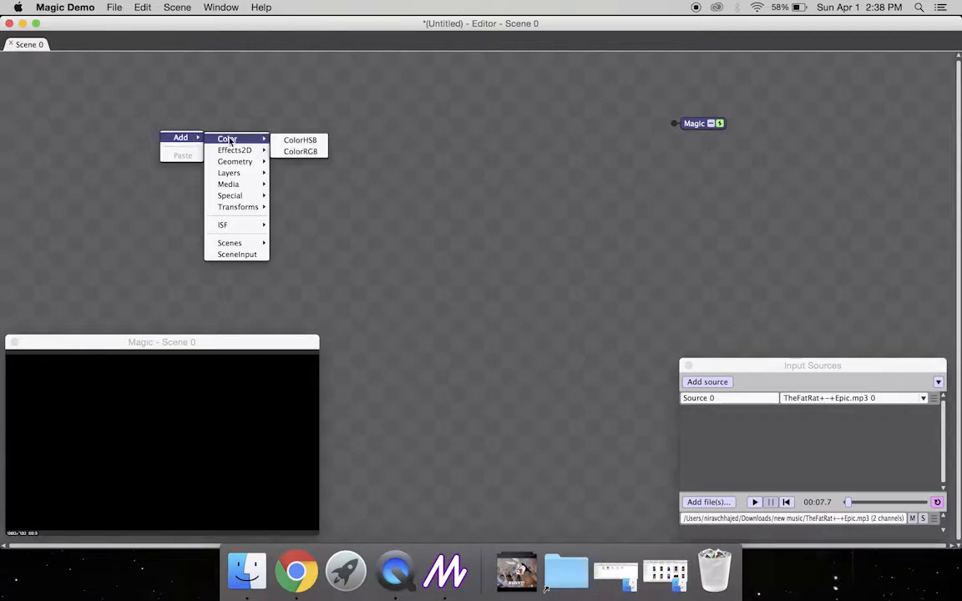
pyautogui.moveTo(238, 186)
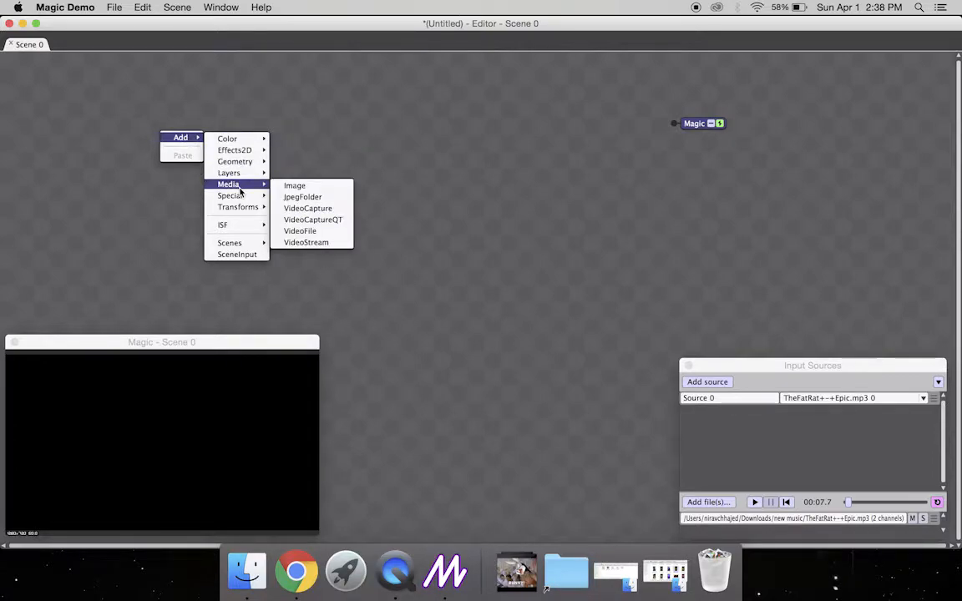
pyautogui.click(330, 186)
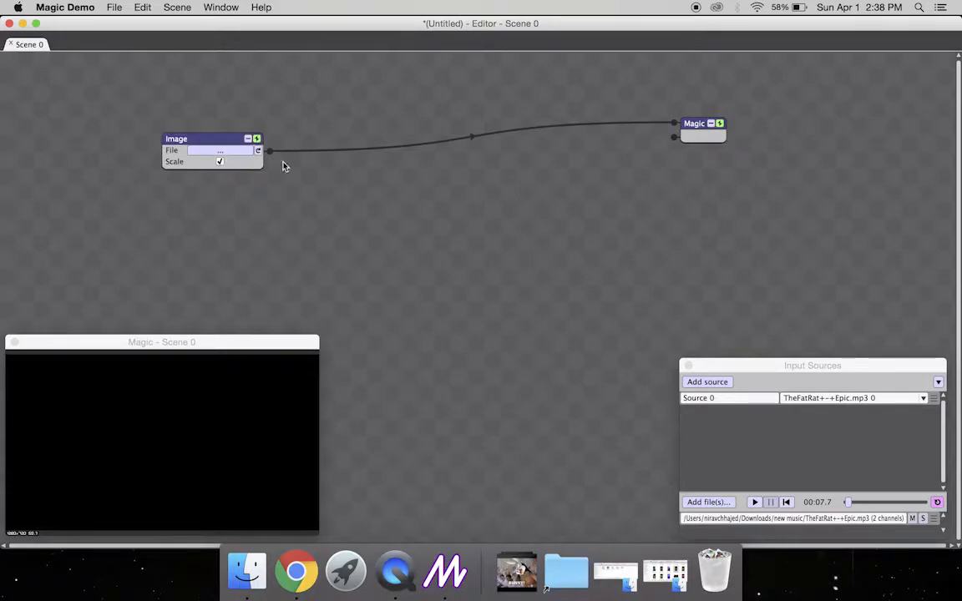
pyautogui.moveTo(222, 139); pyautogui.dragTo(221, 133)
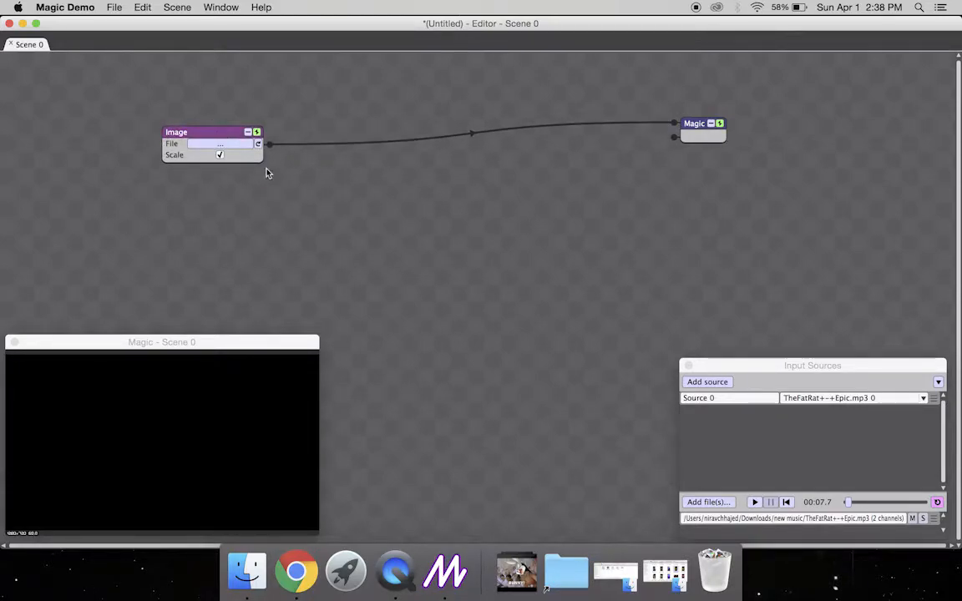
# Load the gold logo PNG from the Downloads folder into the Image module
pyautogui.click(221, 145)
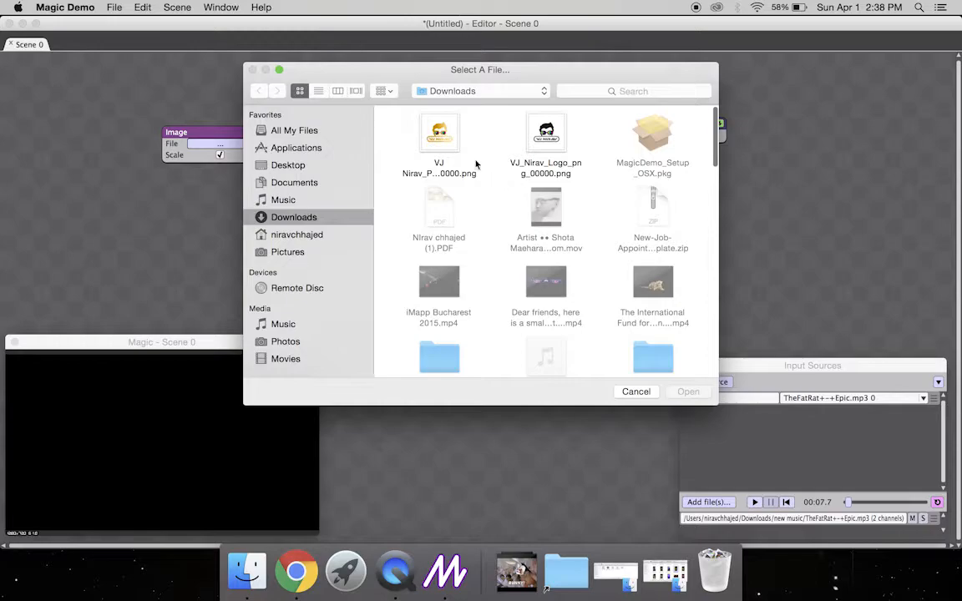
pyautogui.click(406, 131)
pyautogui.click(688, 392)
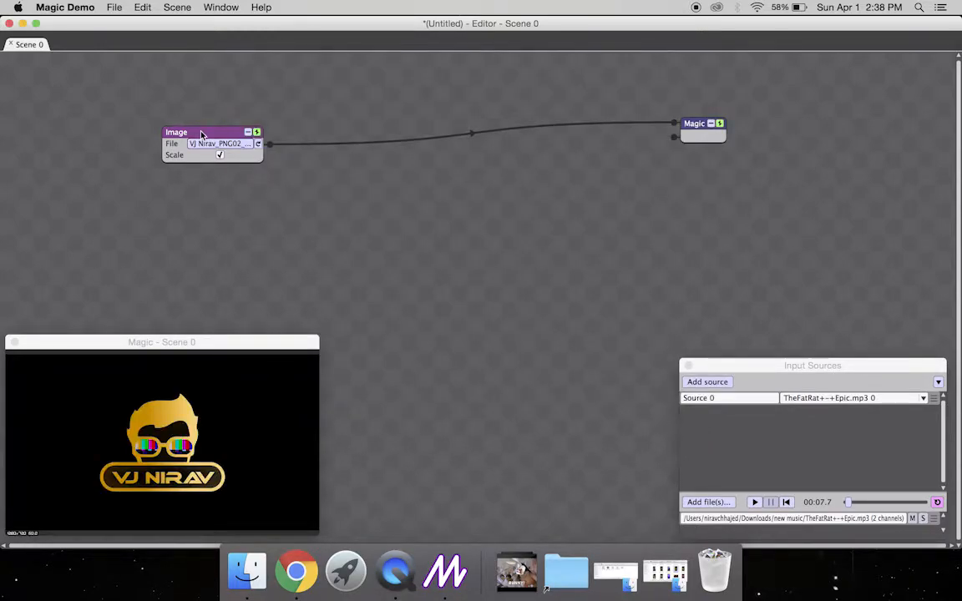
# Shift the Scene 0 preview window slightly toward the screen edge and move the Image module up and away from the Magic module
pyautogui.click(177, 342)
pyautogui.moveTo(178, 340)
pyautogui.mouseDown()
pyautogui.moveTo(178, 296)
pyautogui.moveTo(185, 352)
pyautogui.mouseUp()
pyautogui.moveTo(210, 135); pyautogui.dragTo(166, 104)
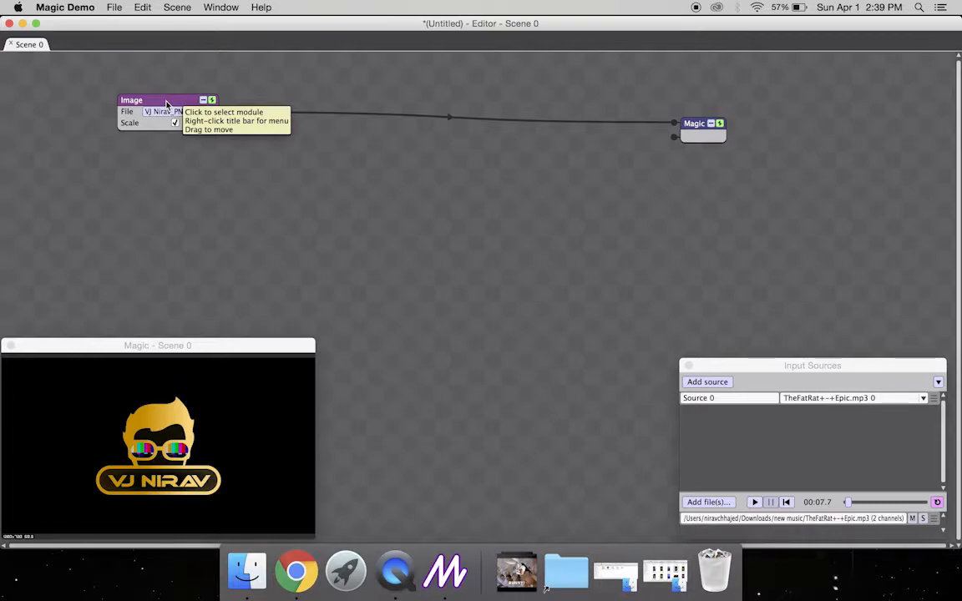
pyautogui.moveTo(166, 104); pyautogui.dragTo(165, 104)
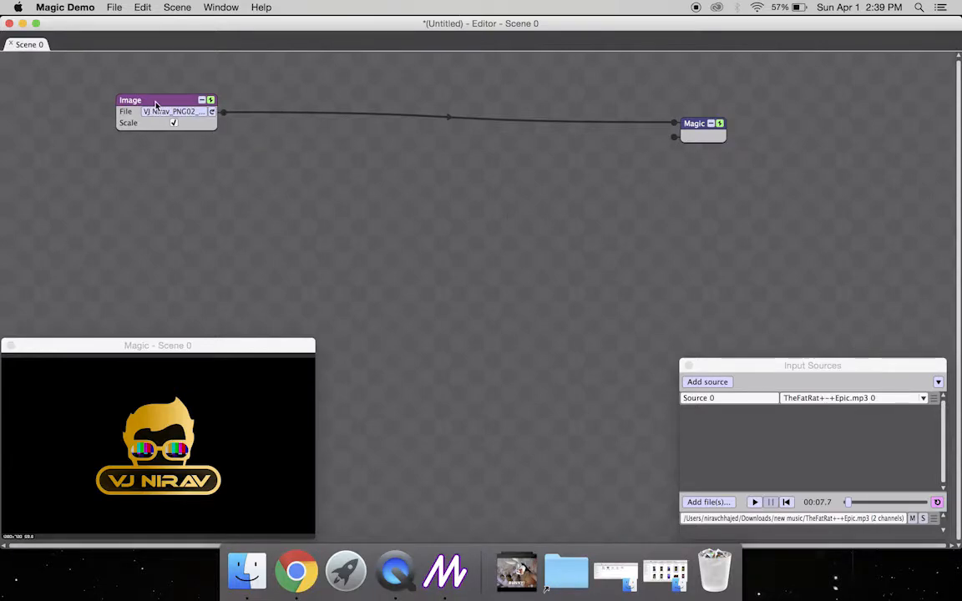
# Add a Scale transform module on the empty canvas below the wire between the Image and Magic modules
pyautogui.rightClick(338, 238)
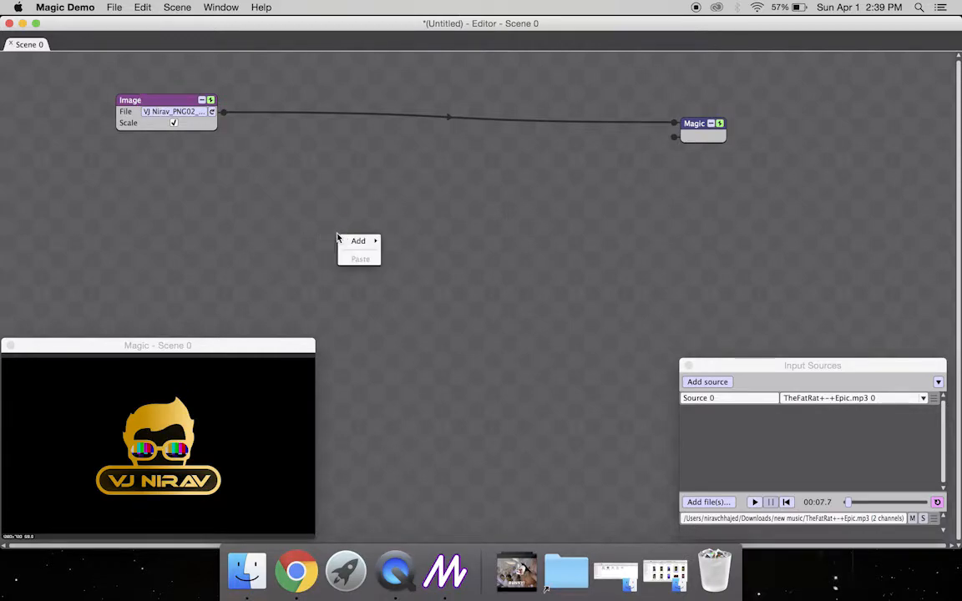
pyautogui.moveTo(355, 242)
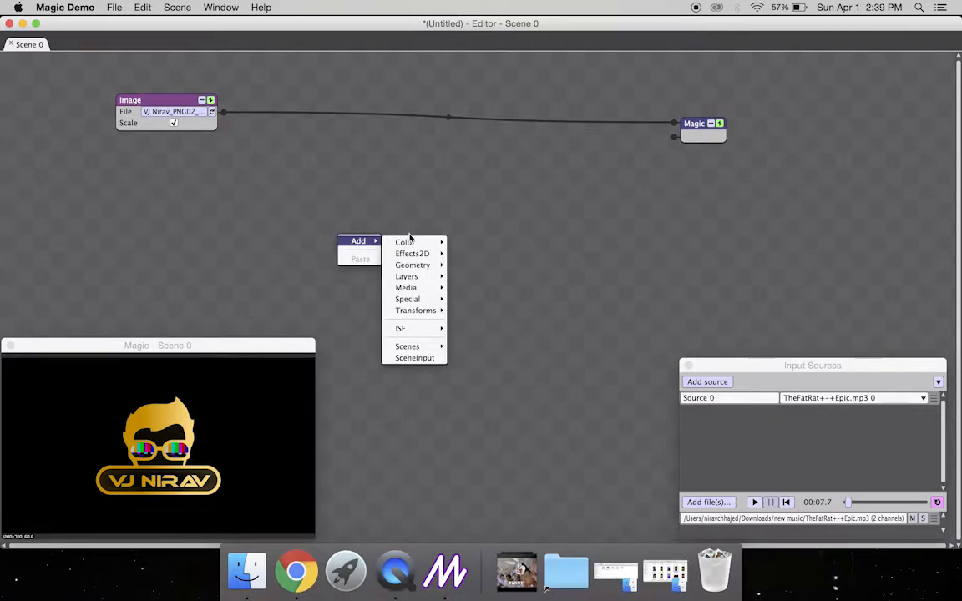
pyautogui.moveTo(422, 269)
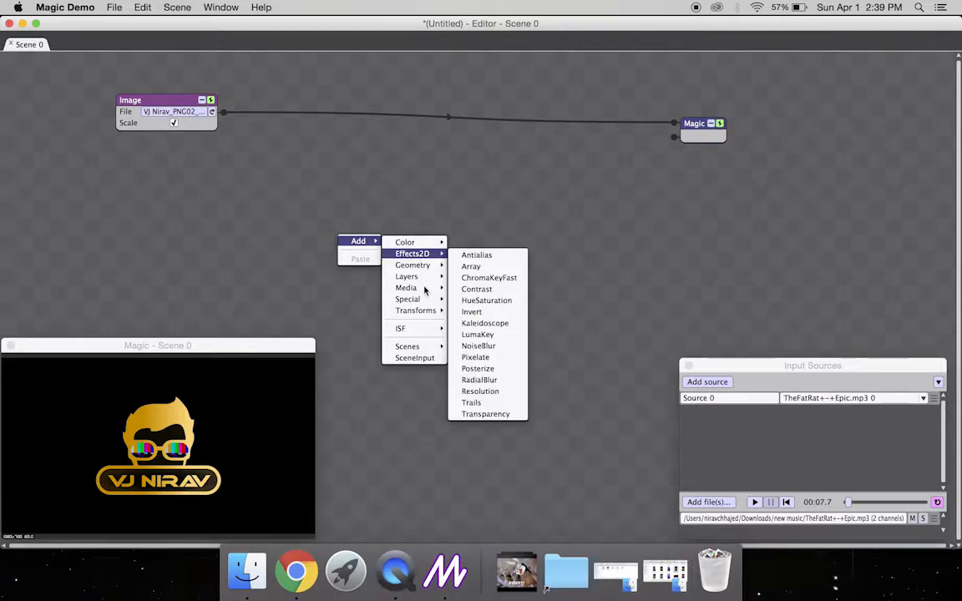
pyautogui.moveTo(427, 312)
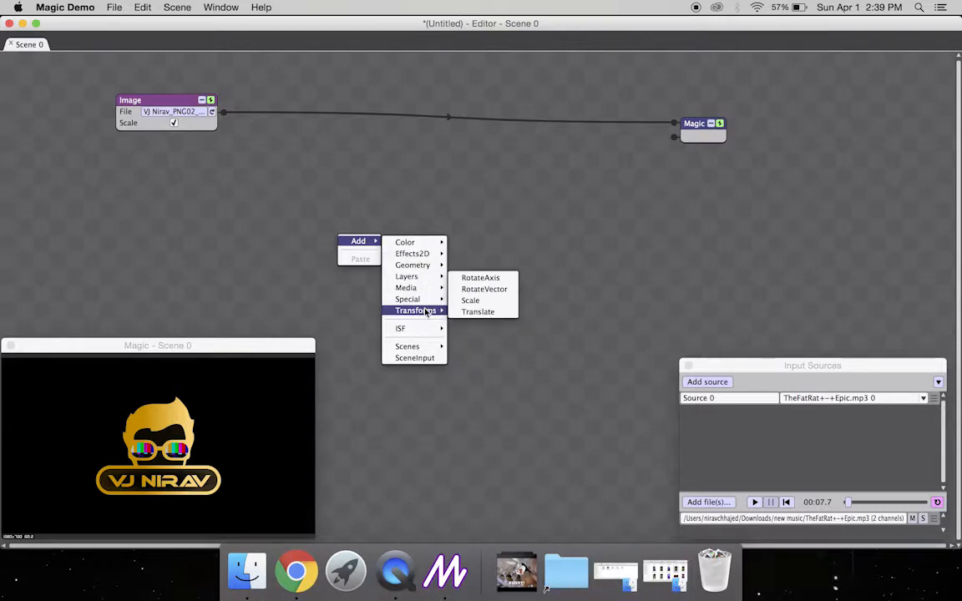
pyautogui.click(471, 301)
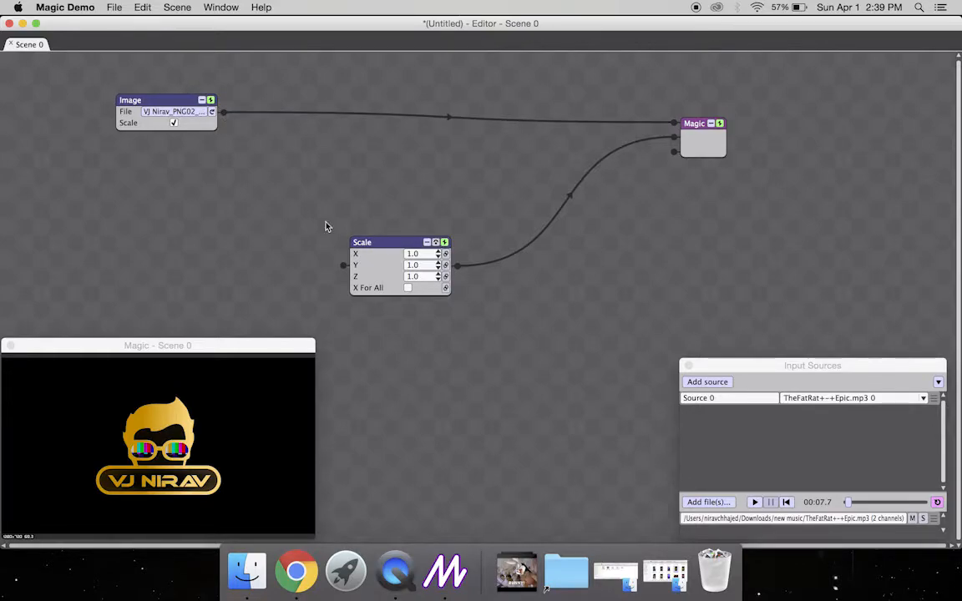
# Move the Magic module higher and farther from the Image and Scale modules to free up canvas space
pyautogui.click(185, 103)
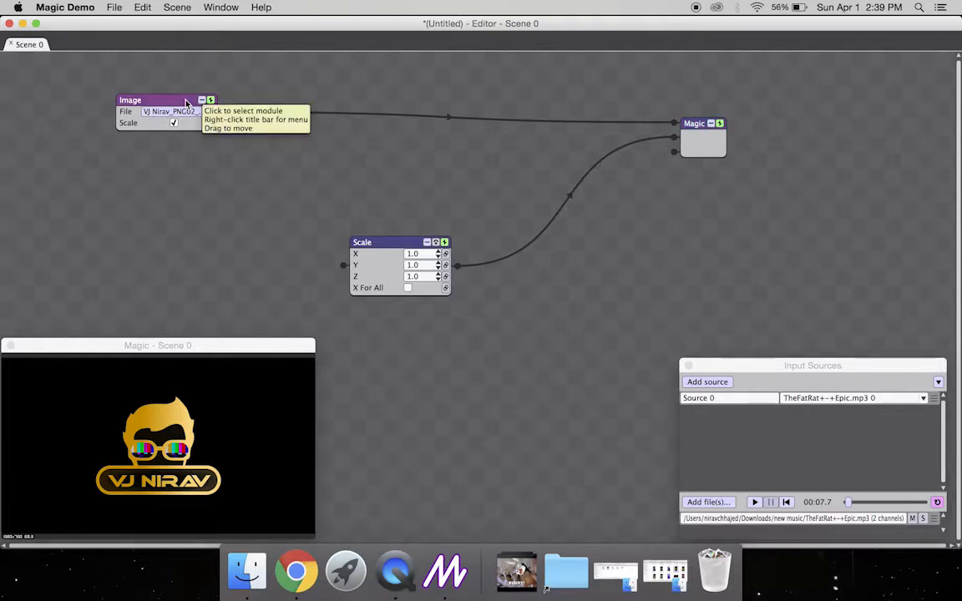
pyautogui.click(375, 246)
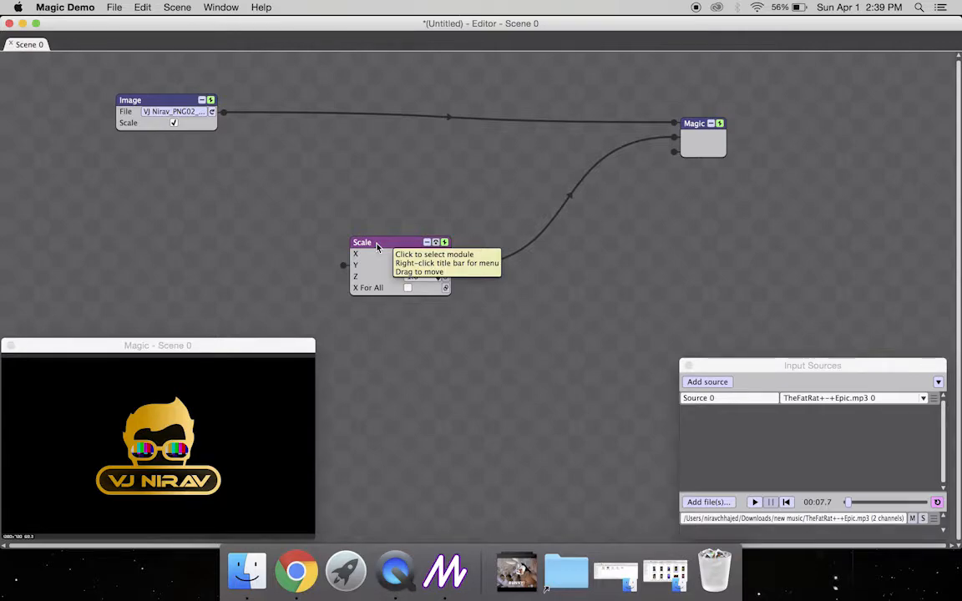
pyautogui.click(397, 248)
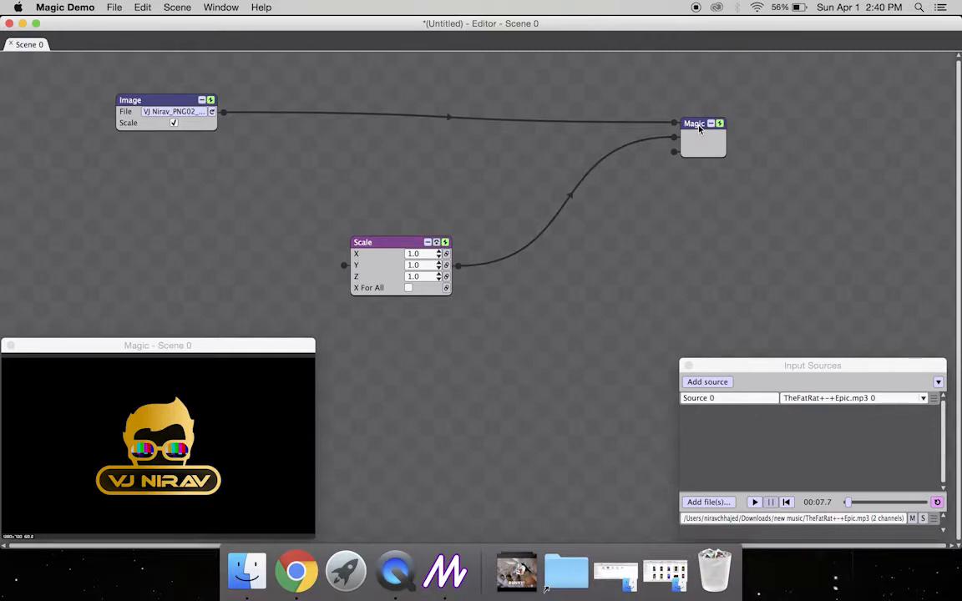
pyautogui.moveTo(699, 127); pyautogui.dragTo(780, 74)
pyautogui.moveTo(781, 74); pyautogui.dragTo(781, 71)
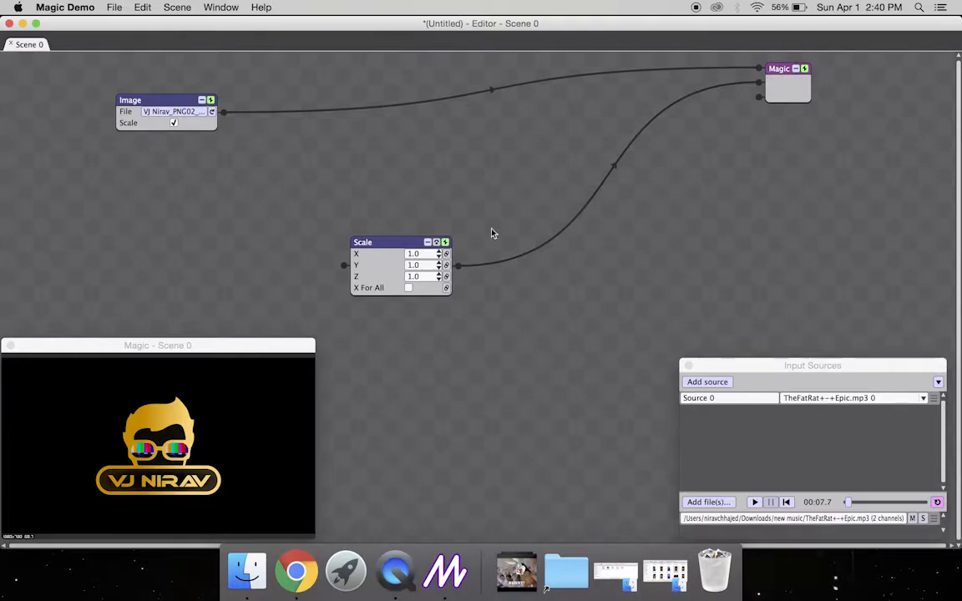
# Remove the connections from the Scale module to Magic and from the Image module to Magic
pyautogui.click(406, 243)
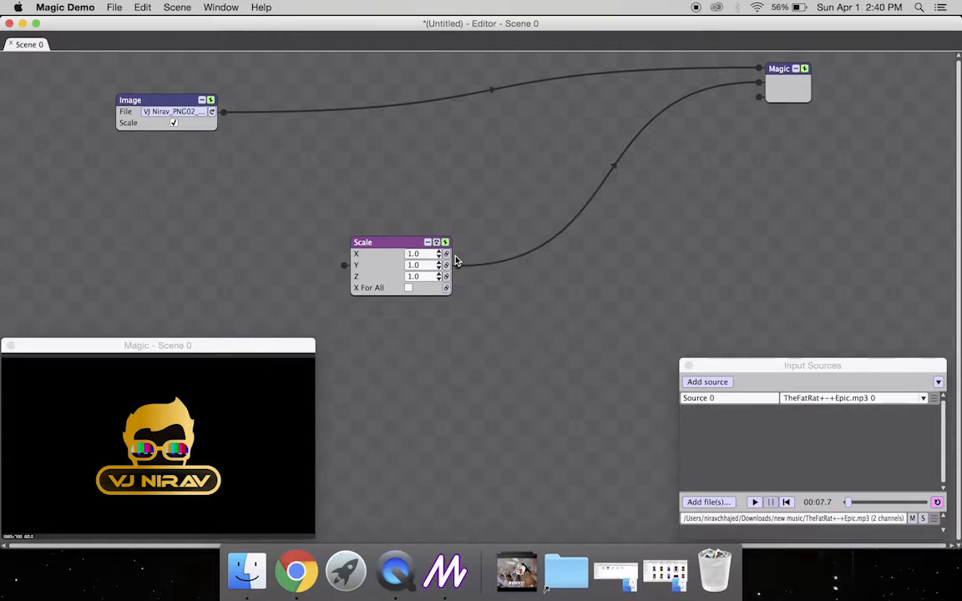
pyautogui.rightClick(571, 229)
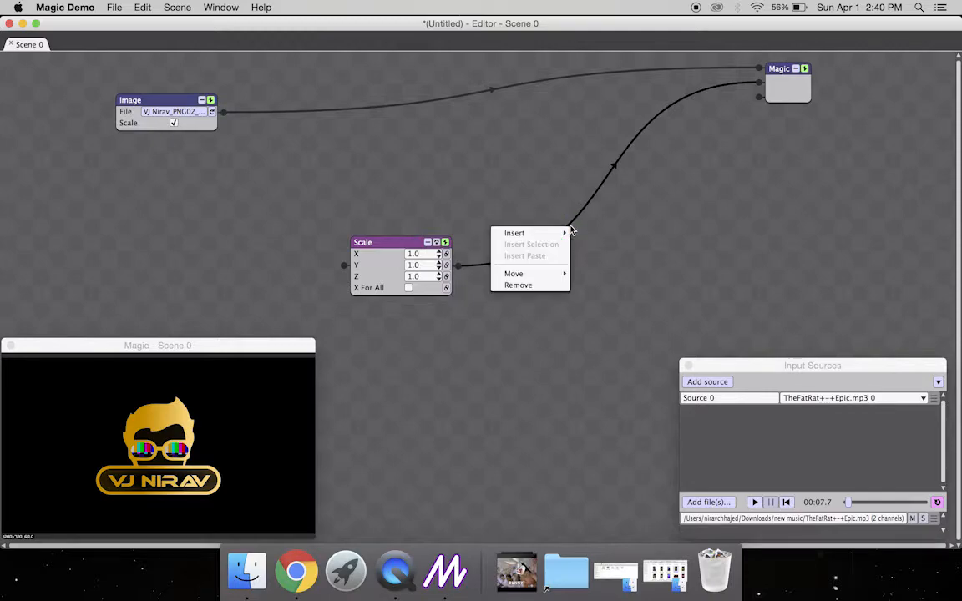
pyautogui.click(544, 287)
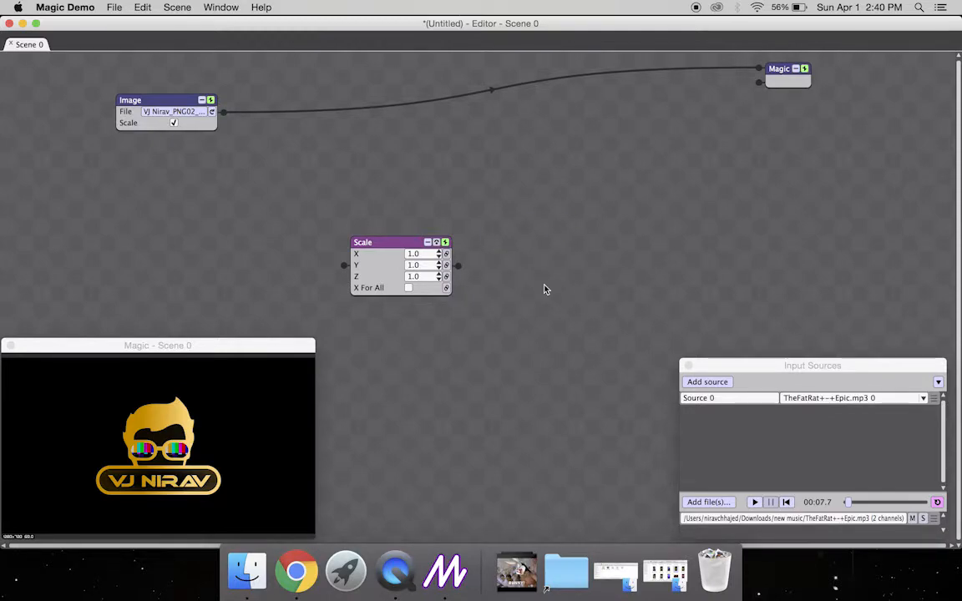
pyautogui.rightClick(420, 105)
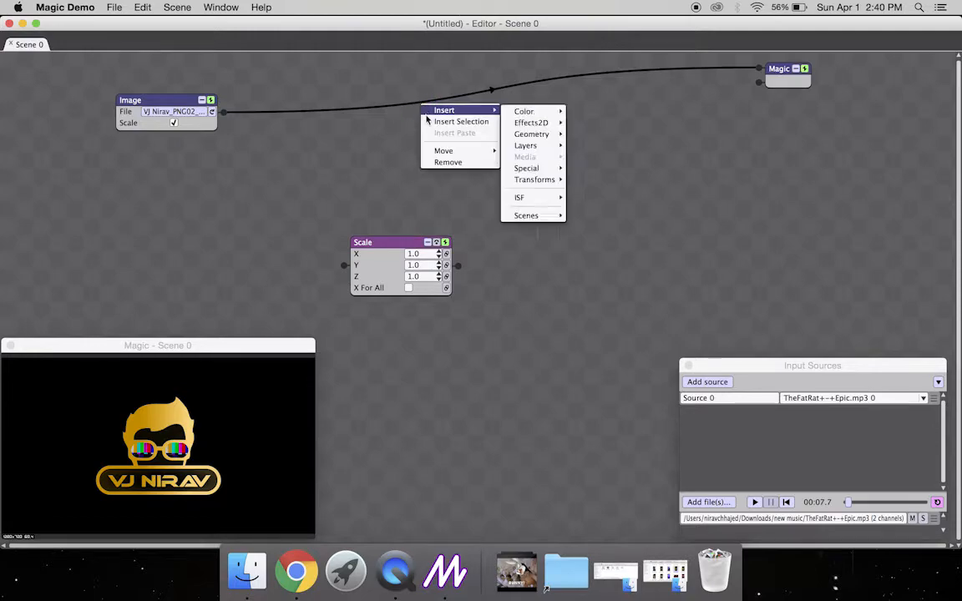
pyautogui.click(449, 163)
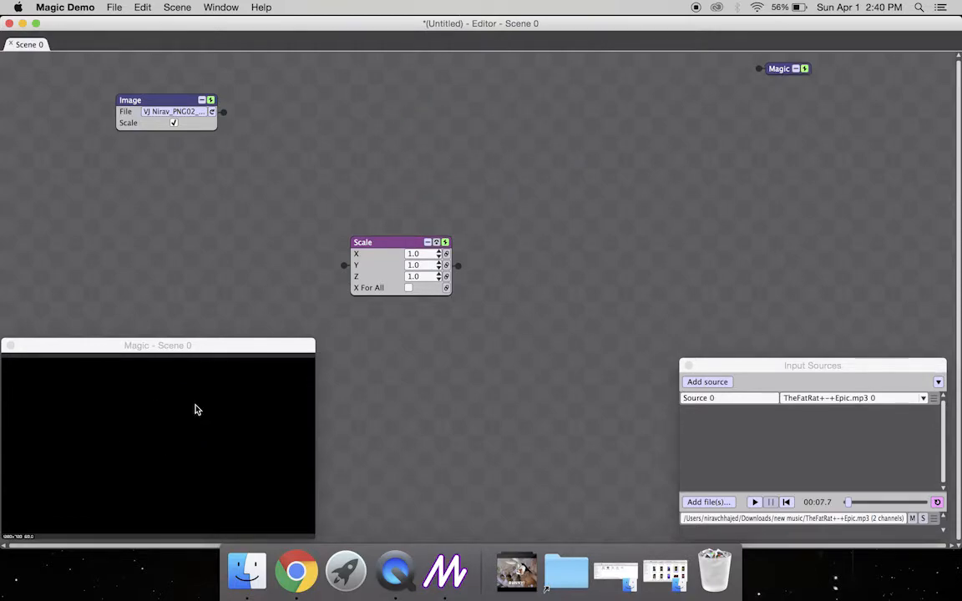
# Arrange the Image module near the canvas corner and place the Scale module beside it at roughly the same height
pyautogui.moveTo(167, 101); pyautogui.dragTo(128, 90)
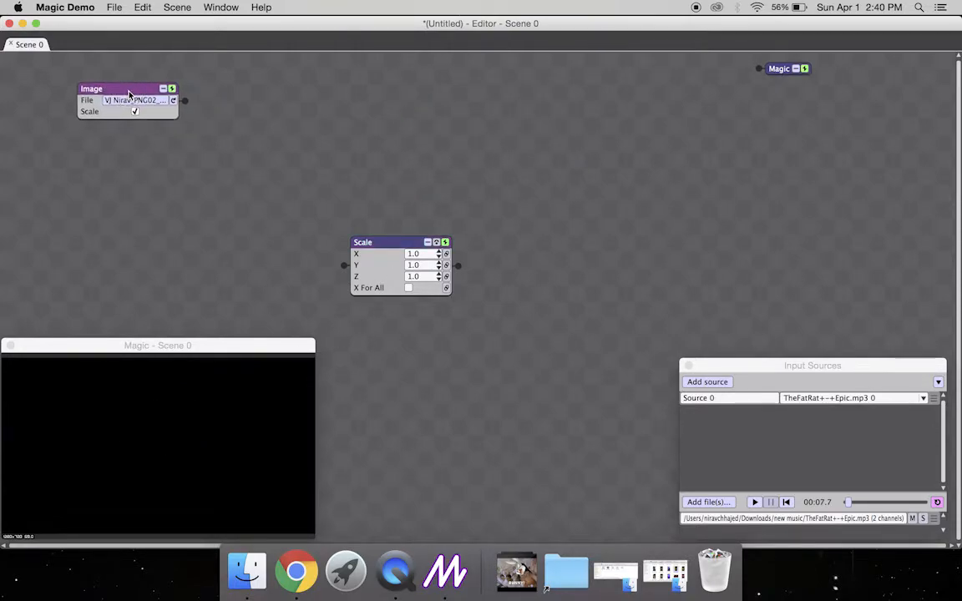
pyautogui.moveTo(380, 239); pyautogui.dragTo(296, 83)
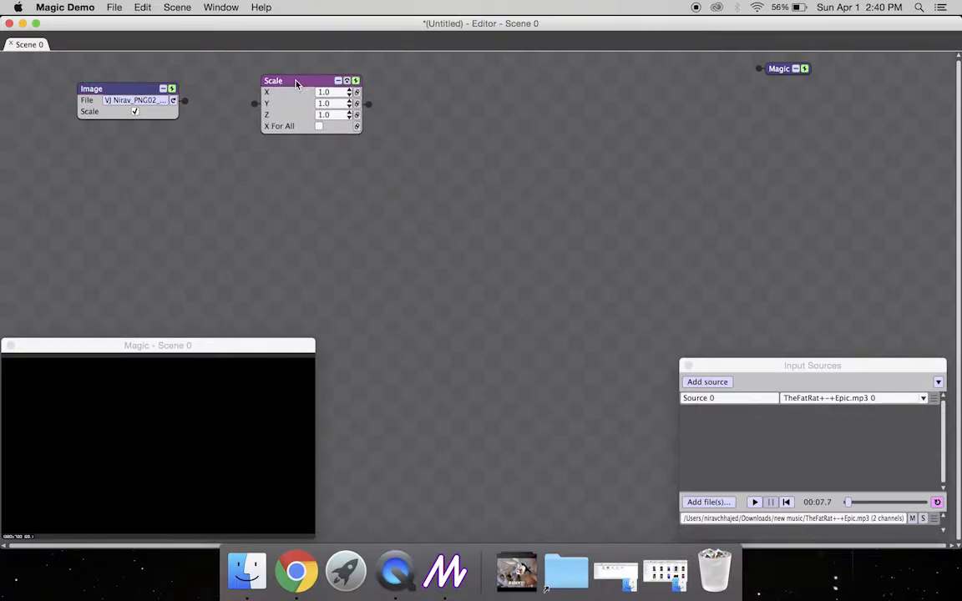
pyautogui.moveTo(108, 88); pyautogui.dragTo(101, 88)
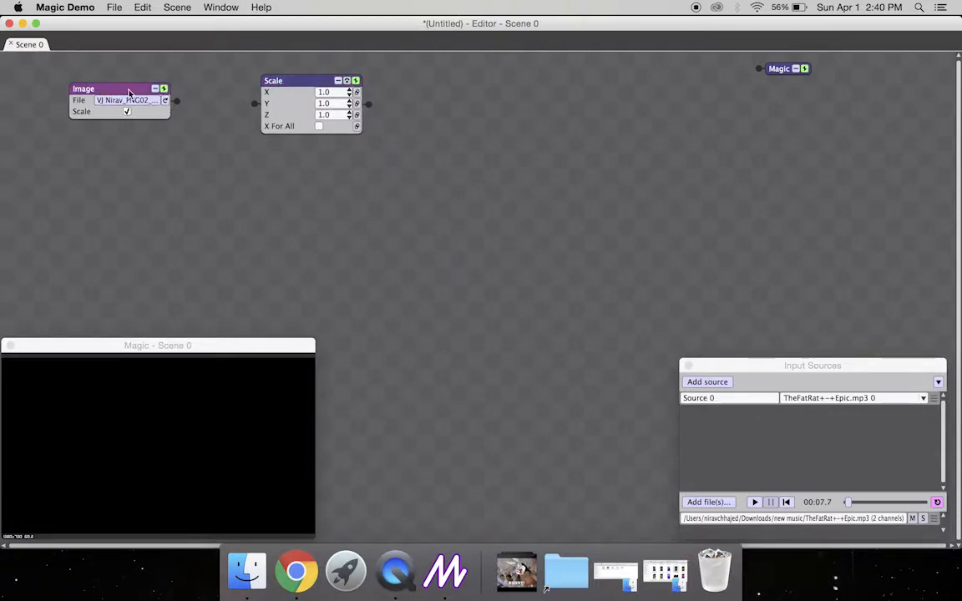
# Connect the Image module's output to the Scale module's input and the Scale module's output to Magic
pyautogui.moveTo(177, 101); pyautogui.dragTo(255, 96)
pyautogui.click(295, 81)
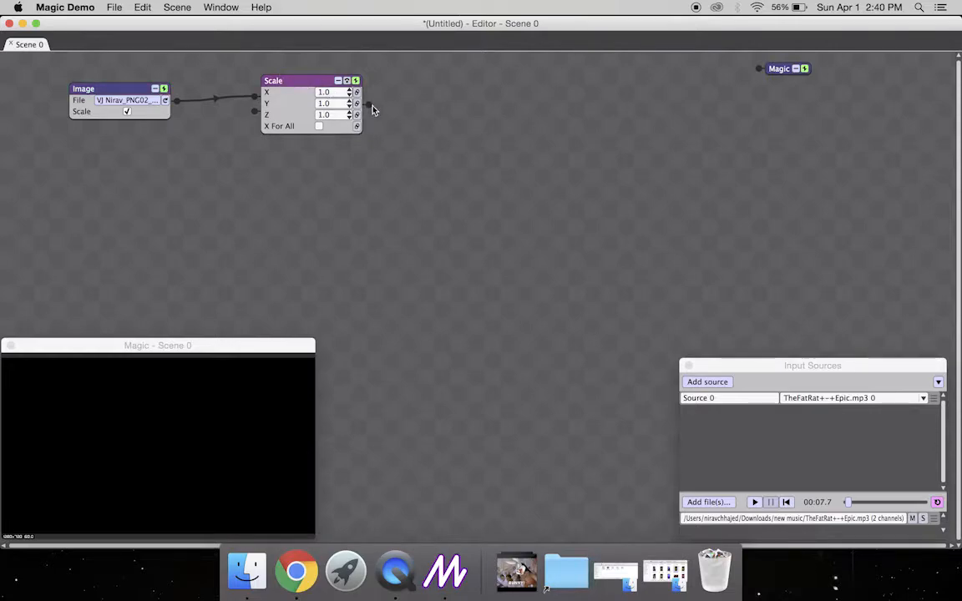
pyautogui.moveTo(369, 106); pyautogui.dragTo(757, 73)
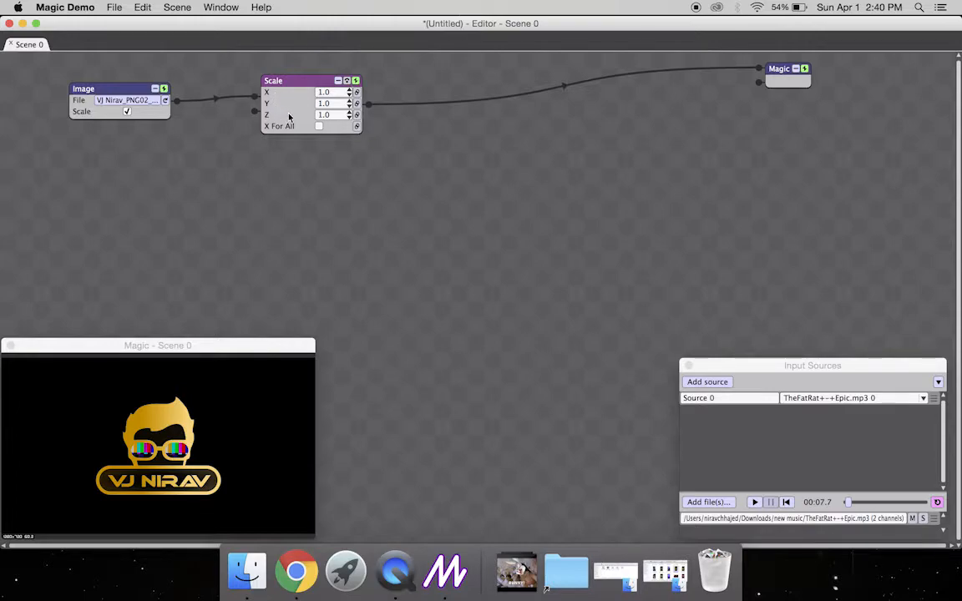
# Set the Scale module's X to 0.6 and Y to 0.7
pyautogui.click(350, 96)
pyautogui.click(350, 95)
pyautogui.click(350, 95)
pyautogui.click(350, 95)
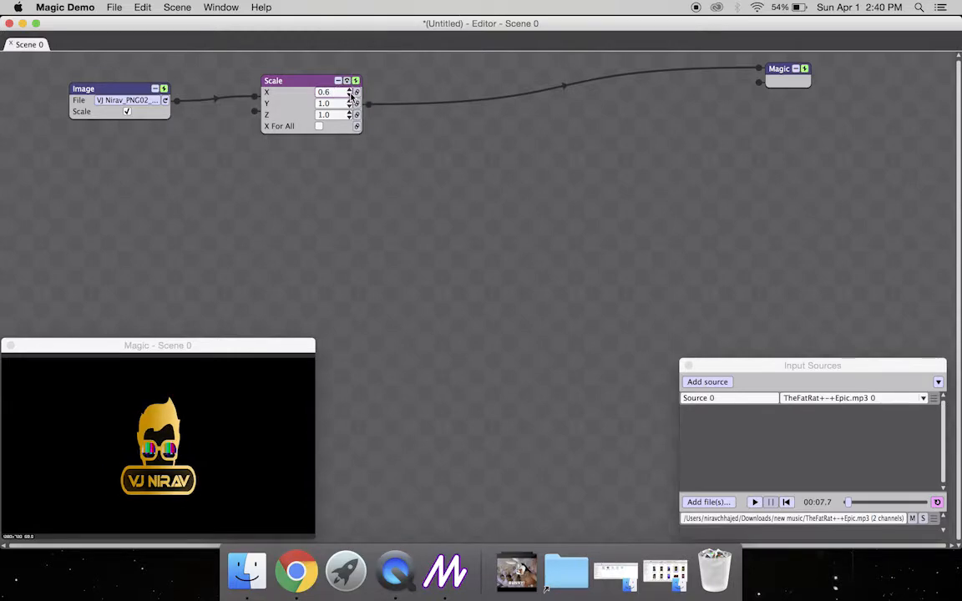
pyautogui.click(350, 107)
pyautogui.click(350, 107)
pyautogui.click(349, 107)
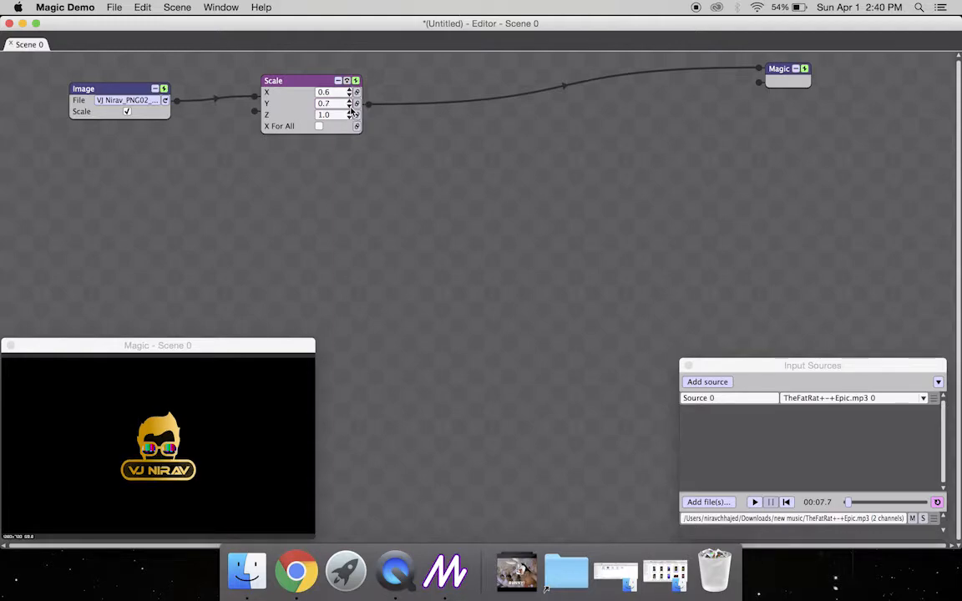
pyautogui.click(350, 100)
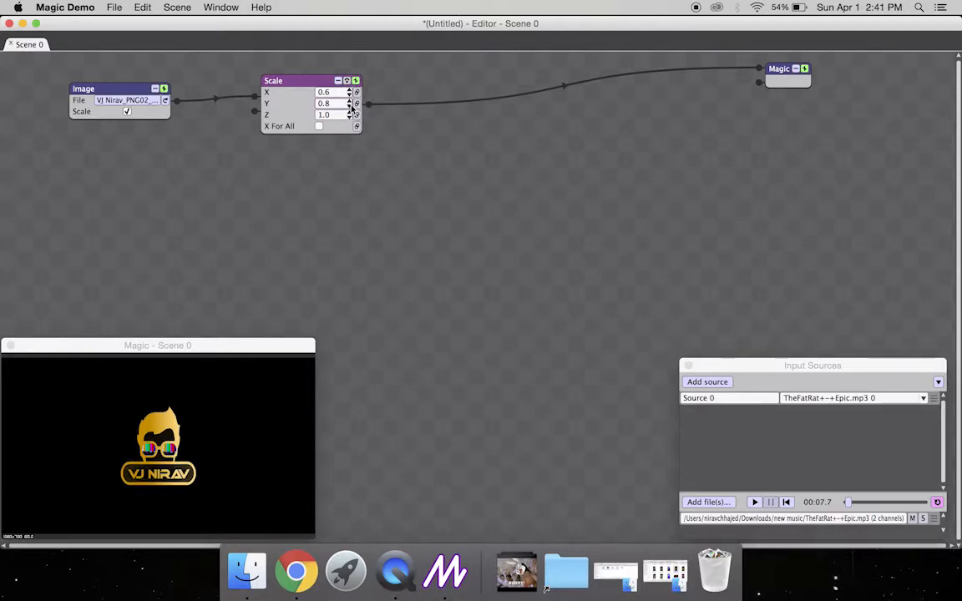
pyautogui.click(349, 107)
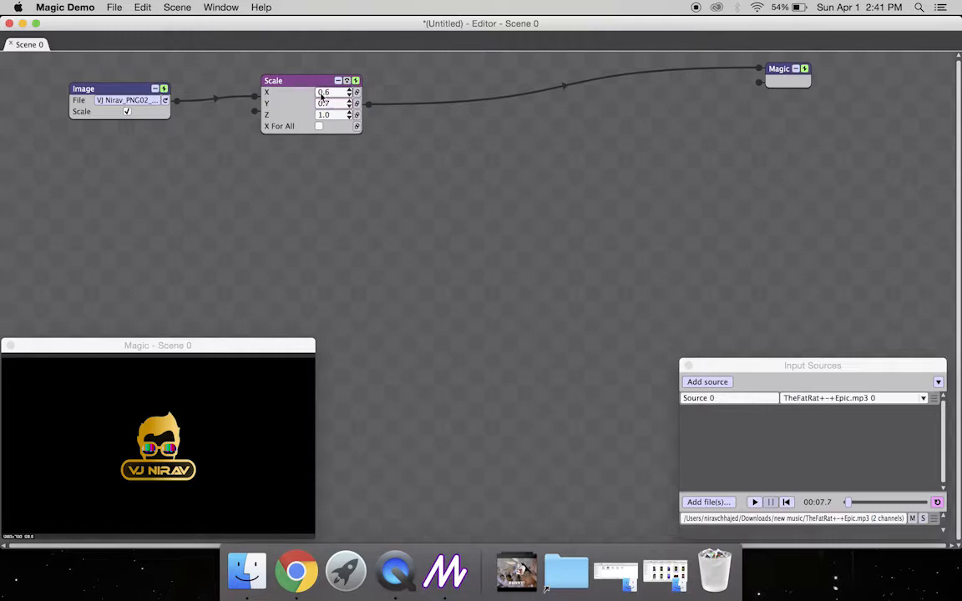
# Nudge the Scale module slightly upward on the canvas and leave it selected
pyautogui.moveTo(315, 81); pyautogui.dragTo(314, 76)
pyautogui.click(347, 114)
pyautogui.moveTo(304, 83); pyautogui.dragTo(311, 80)
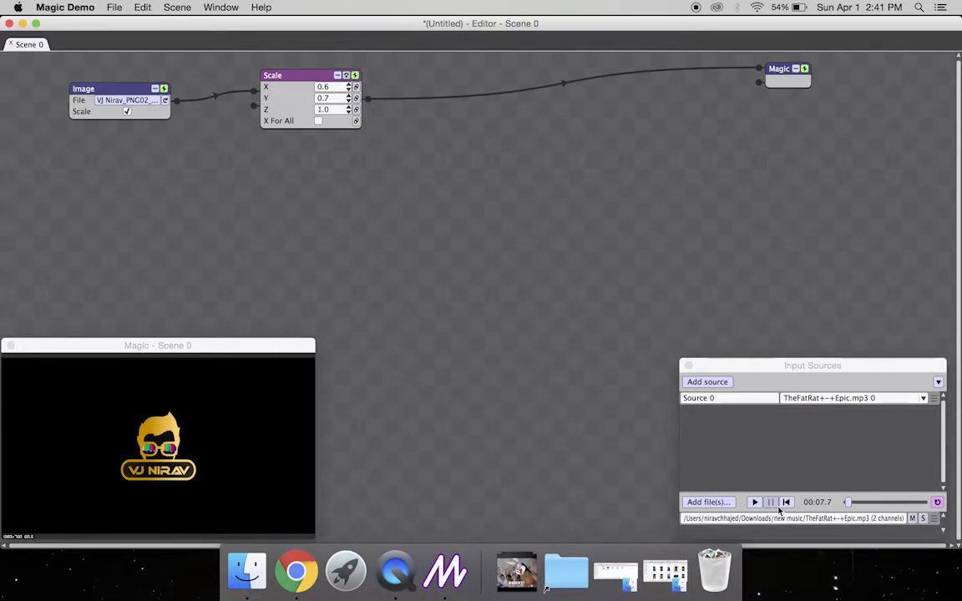
pyautogui.click(804, 380)
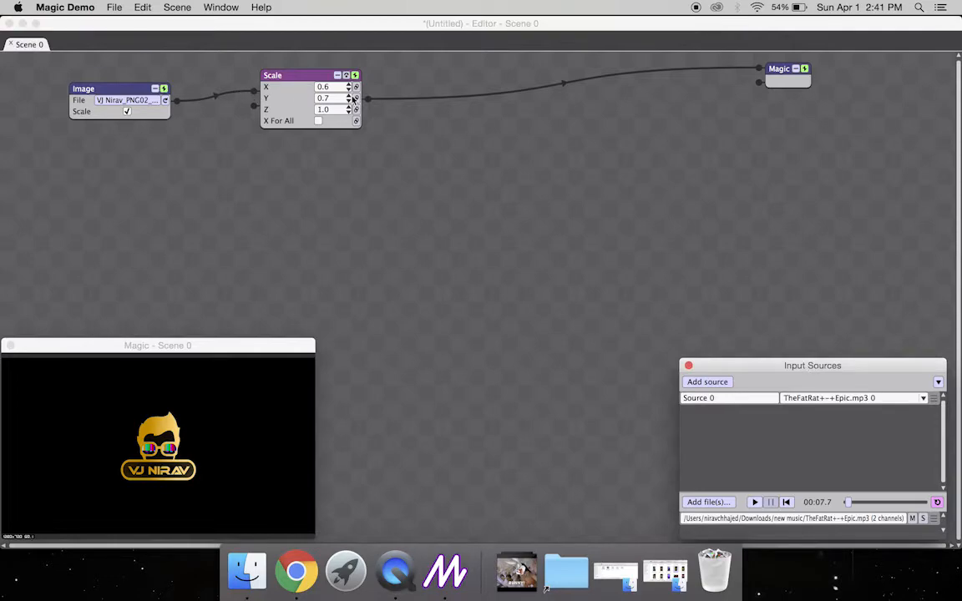
pyautogui.click(312, 80)
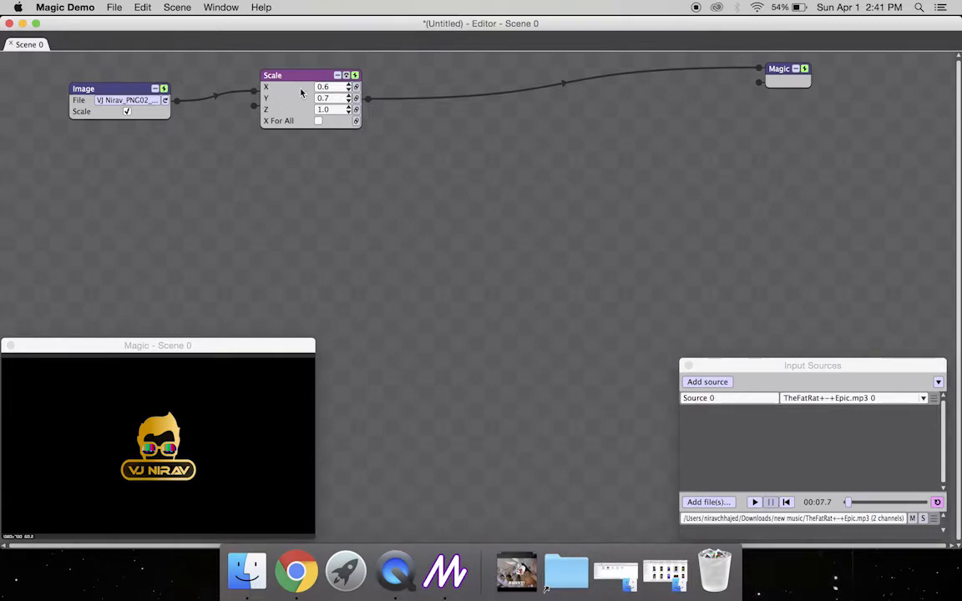
# Lower the Scale module's X to 0.5, return it to 0.6, and link it to Source 0's Volume feature
pyautogui.click(349, 91)
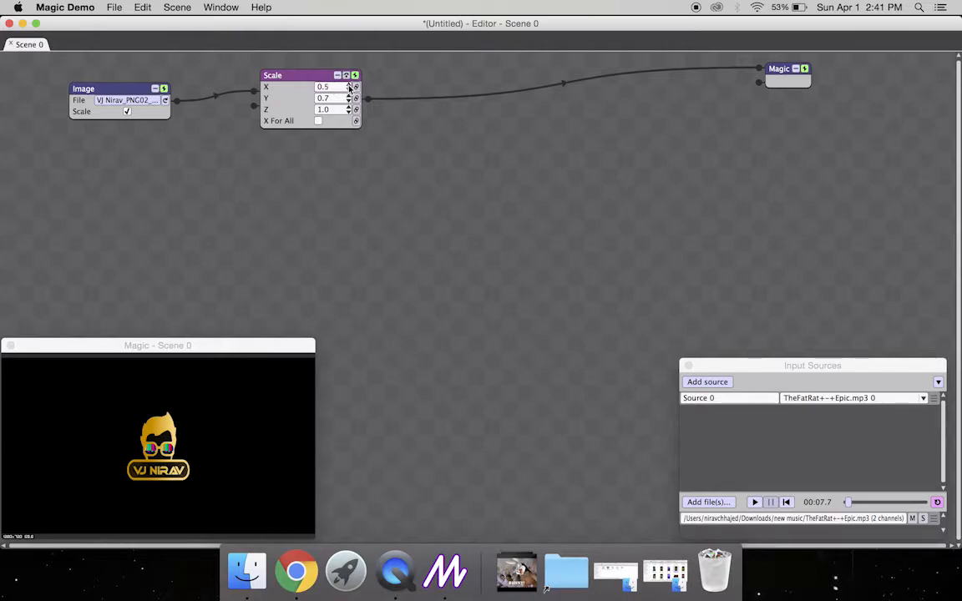
pyautogui.click(349, 86)
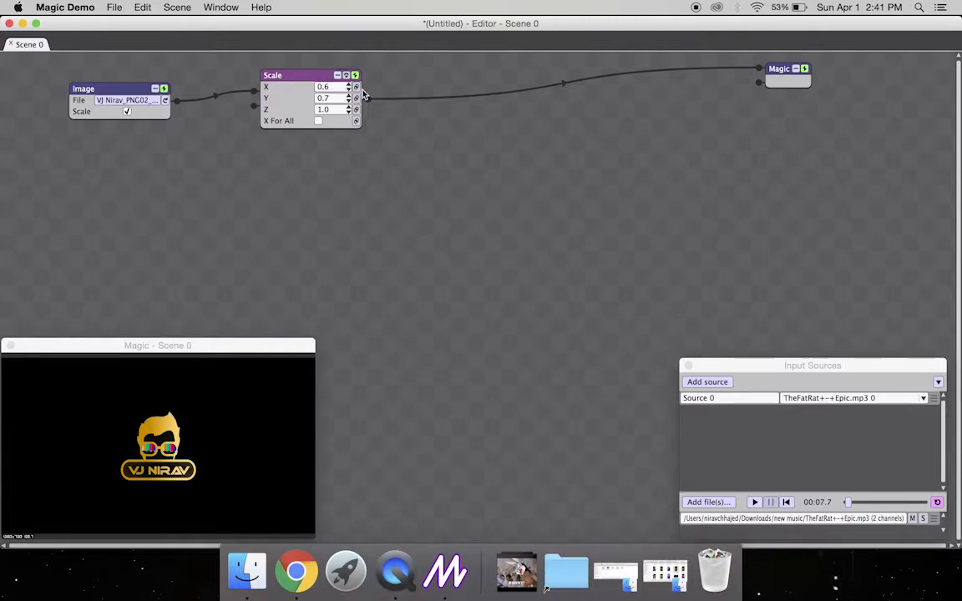
pyautogui.click(356, 87)
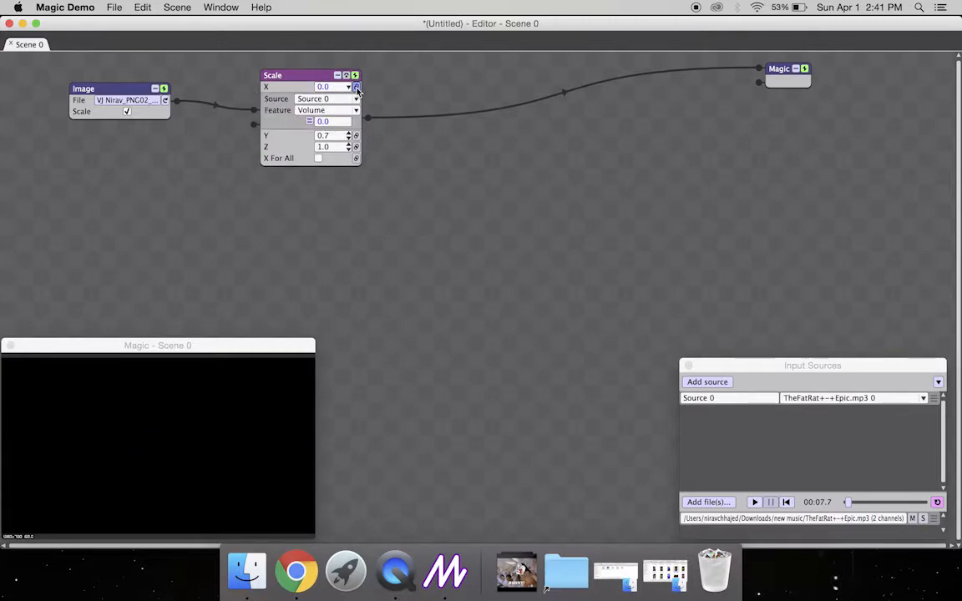
# Play the loaded audio track to drive the logo's scaling and lower the system volume four levels
pyautogui.click(754, 502)
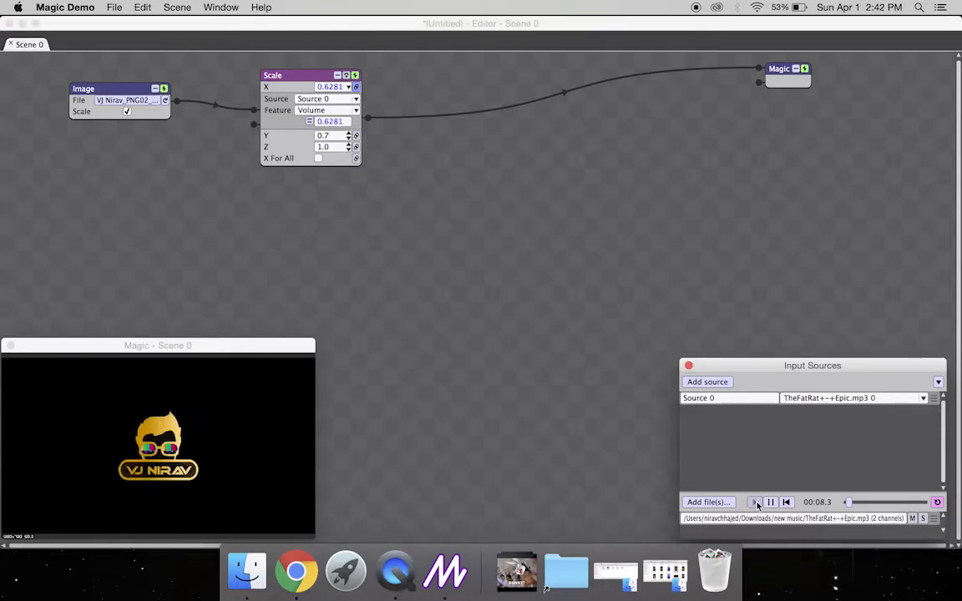
pyautogui.press('XF86AudioLowerVolume')
pyautogui.press('XF86AudioLowerVolume')
pyautogui.press('XF86AudioLowerVolume')
pyautogui.press('XF86AudioLowerVolume')
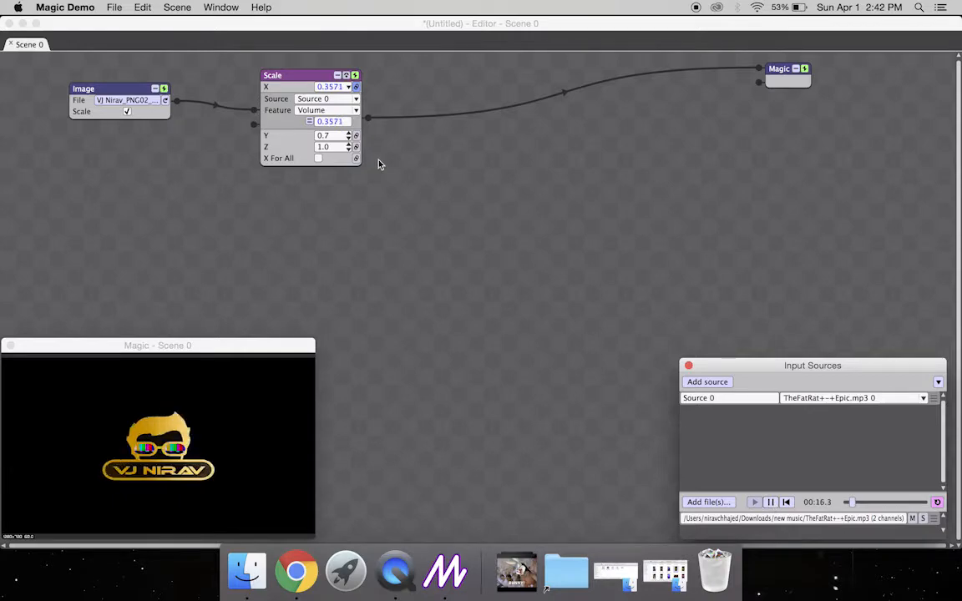
# Pause the audio track, rewind it to near the start and play it again to watch the logo's scaling
pyautogui.click(770, 502)
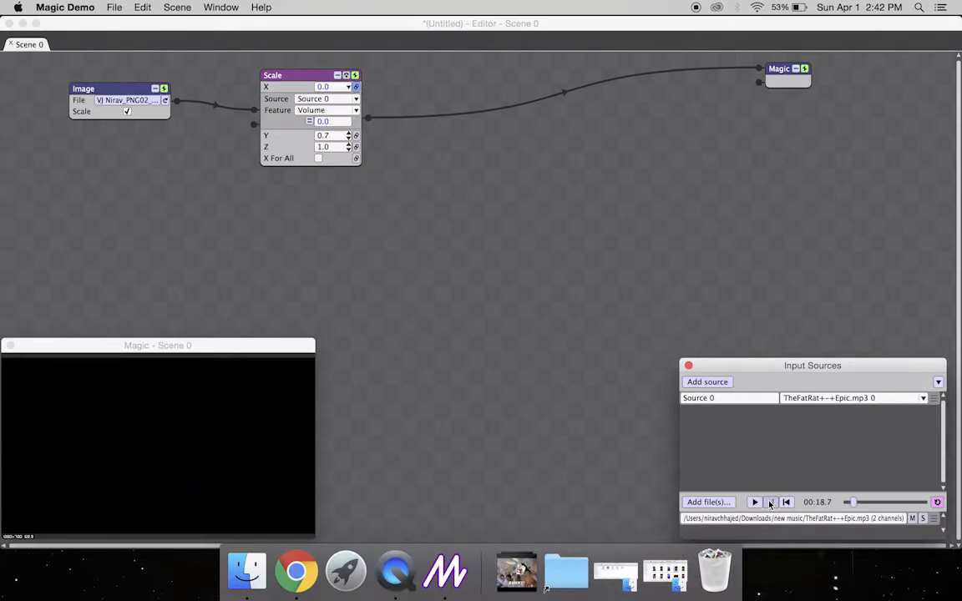
pyautogui.moveTo(852, 502); pyautogui.dragTo(848, 502)
pyautogui.click(755, 502)
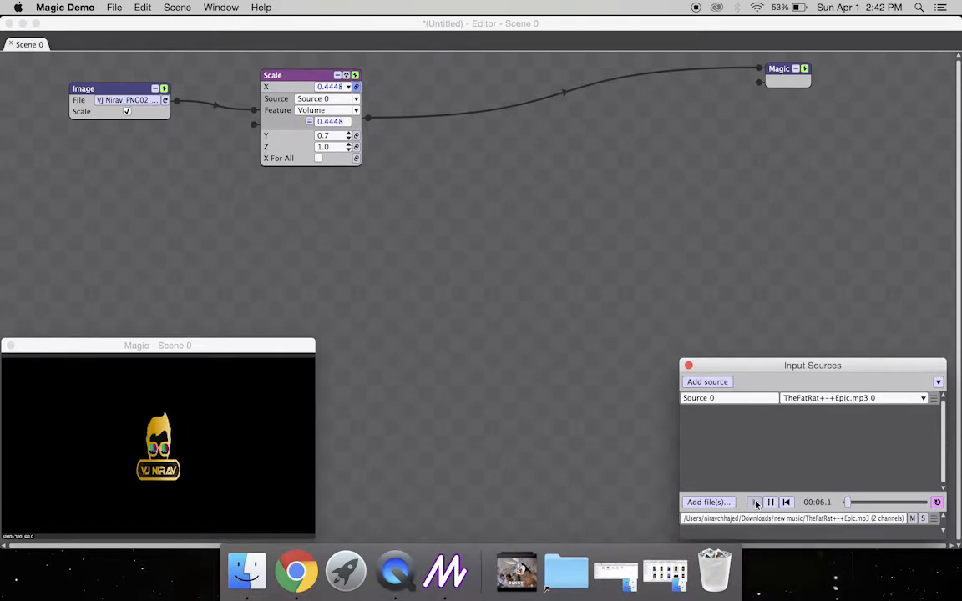
# Unlink the Scale module's X, briefly try Y linked to Source 0's Volume, then unlink Y and pause the track
pyautogui.click(357, 87)
pyautogui.click(356, 99)
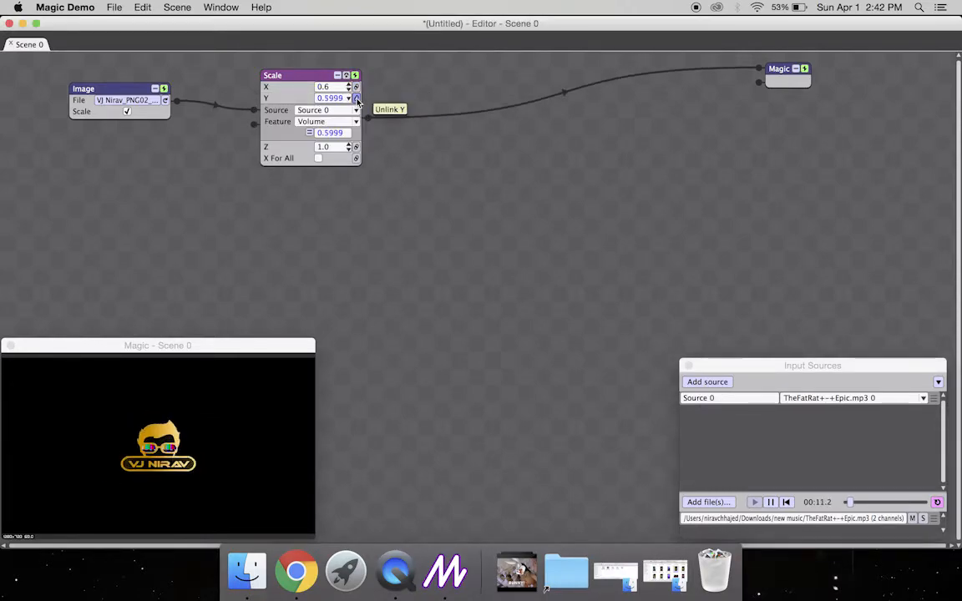
pyautogui.click(357, 99)
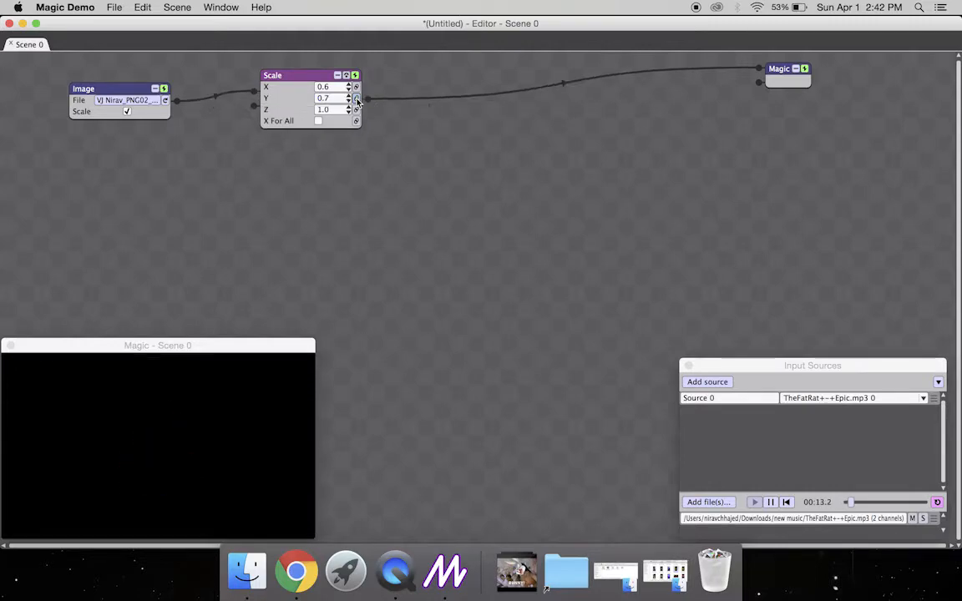
pyautogui.click(771, 502)
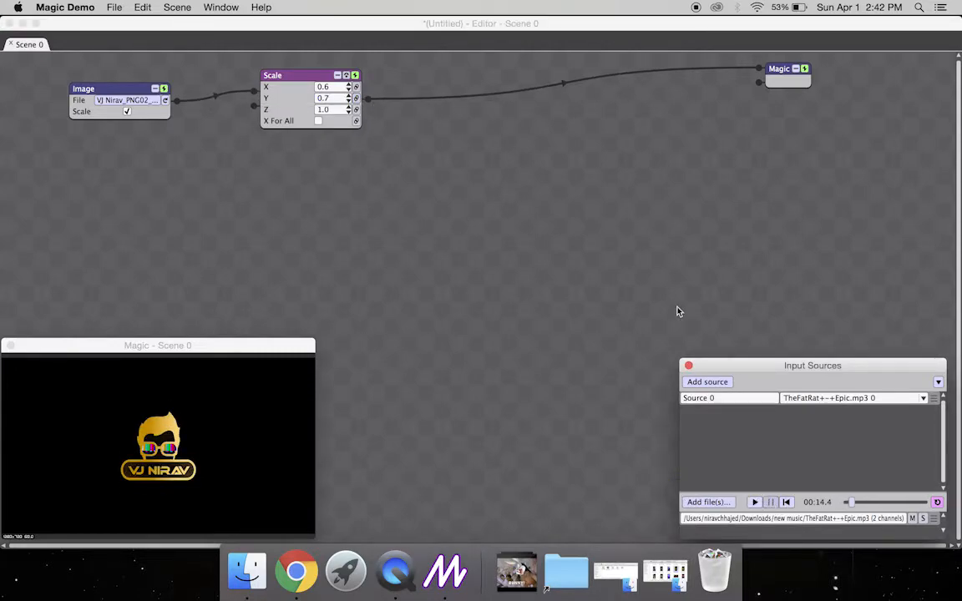
# Shift the Scale module up very slightly on the canvas
pyautogui.click(303, 79)
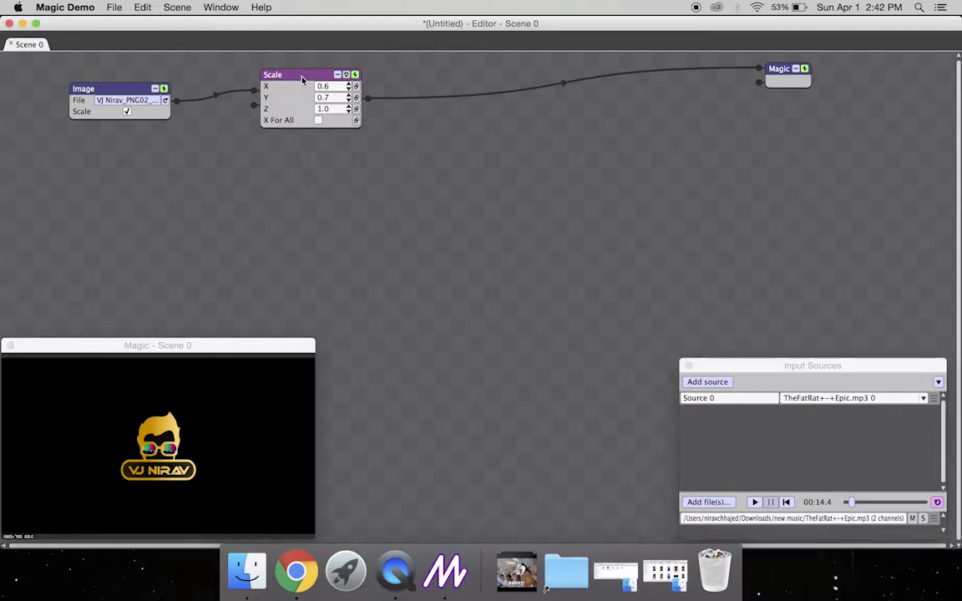
pyautogui.click(302, 80)
pyautogui.moveTo(302, 79); pyautogui.dragTo(302, 78)
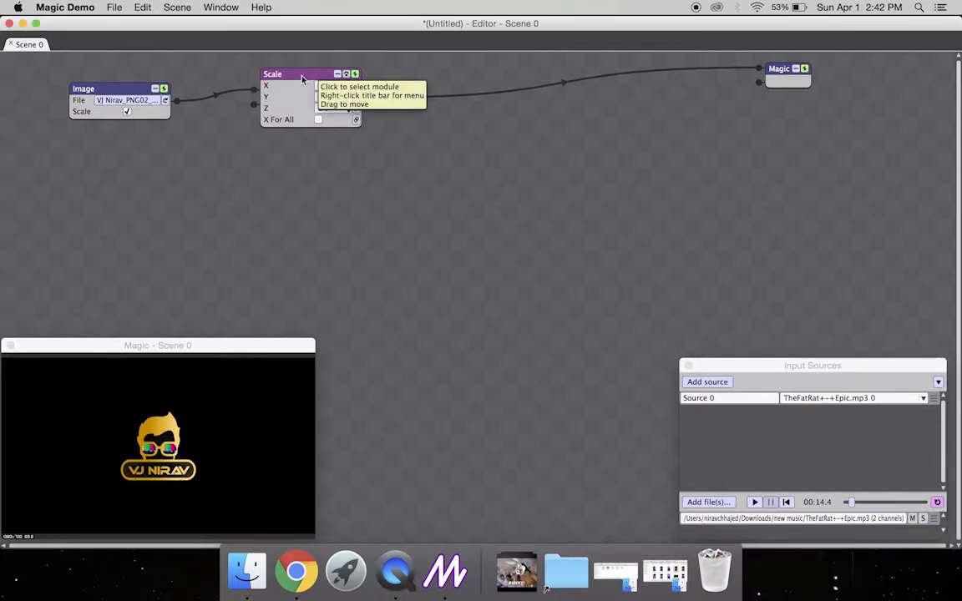
pyautogui.click(303, 78)
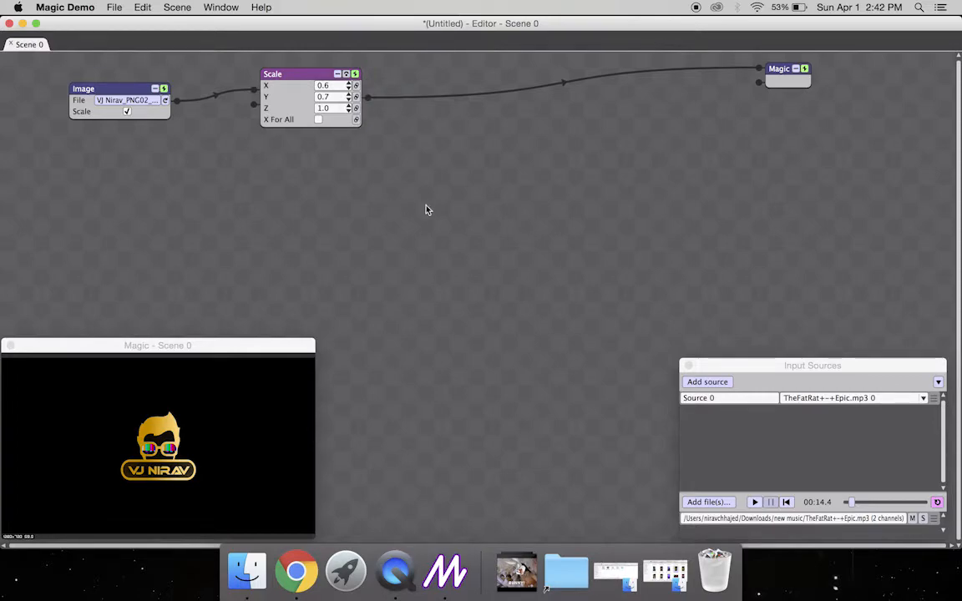
# Add a Translate module below the existing chain and move the Scale module slightly closer to the Image module
pyautogui.rightClick(373, 219)
pyautogui.moveTo(392, 223)
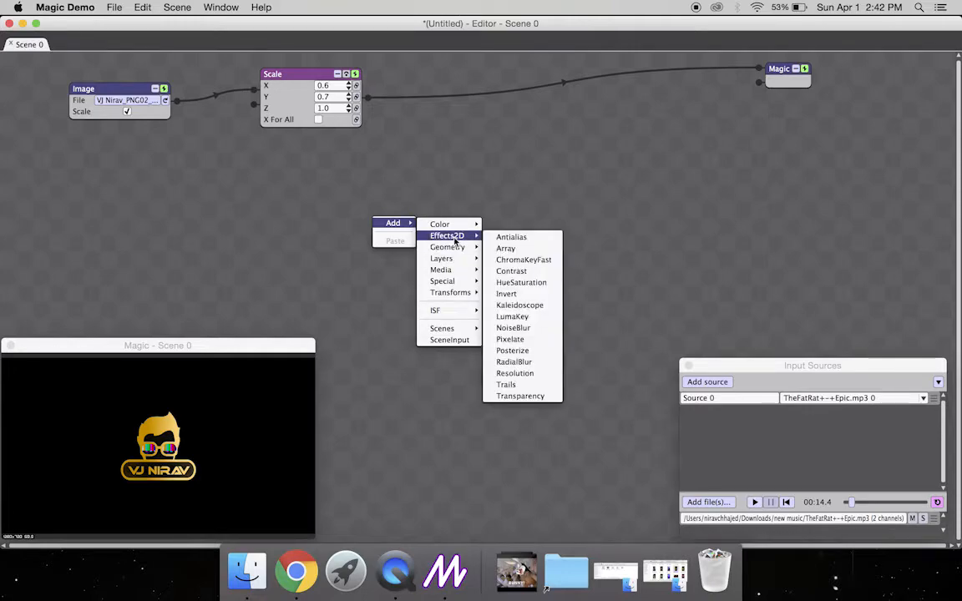
pyautogui.moveTo(456, 249)
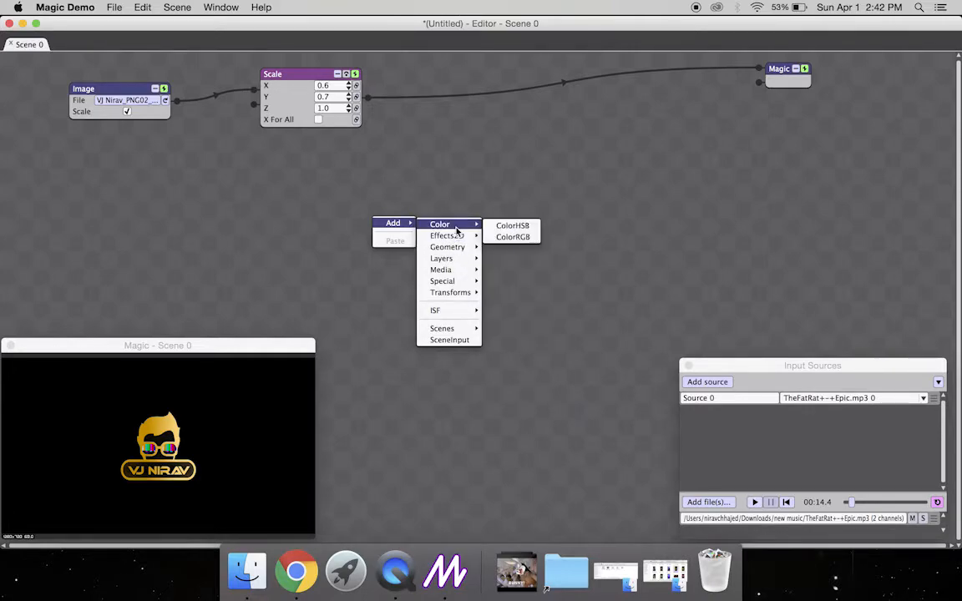
pyautogui.moveTo(464, 272)
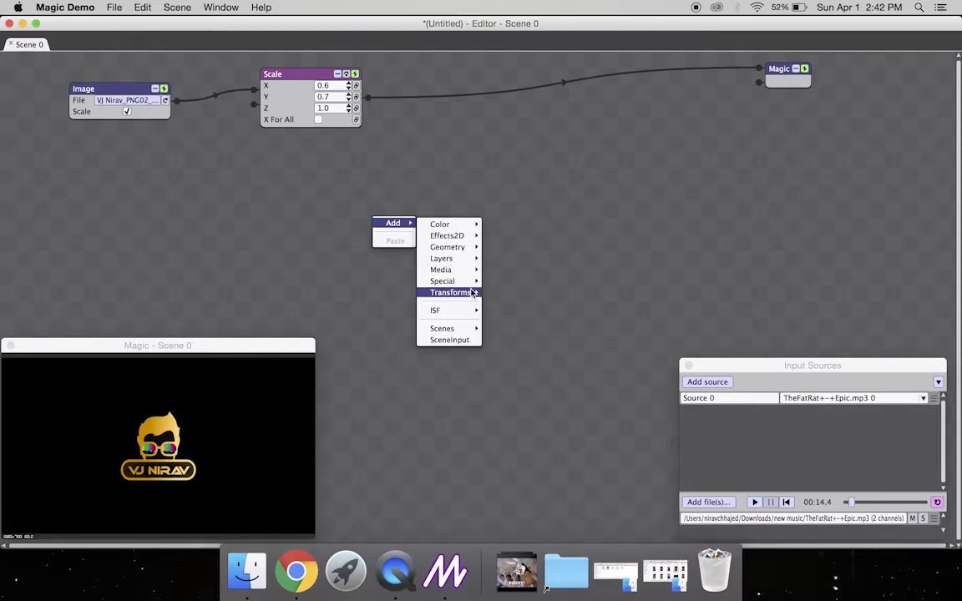
pyautogui.moveTo(463, 292)
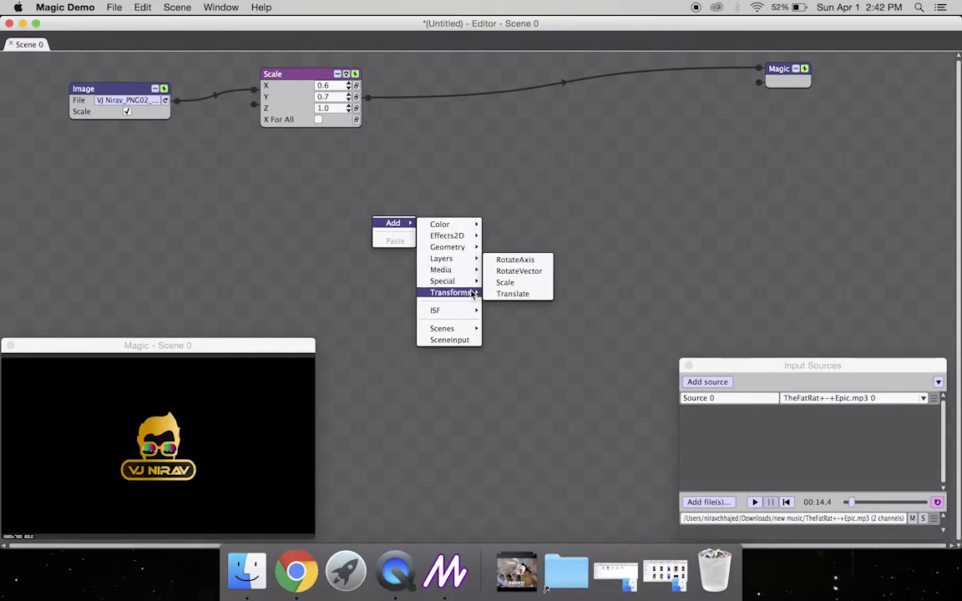
pyautogui.click(517, 299)
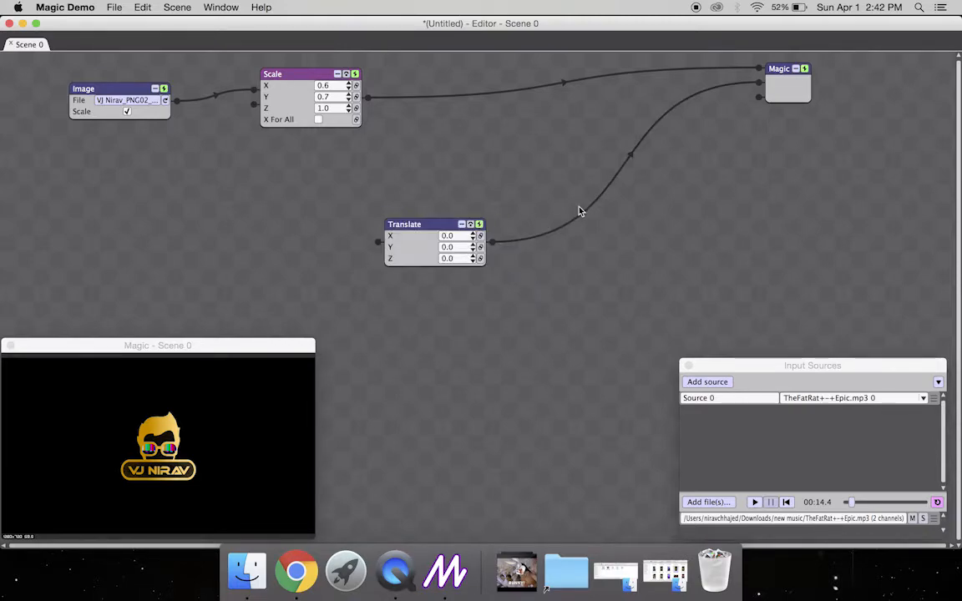
pyautogui.moveTo(440, 229); pyautogui.dragTo(465, 200)
pyautogui.moveTo(295, 77); pyautogui.dragTo(282, 86)
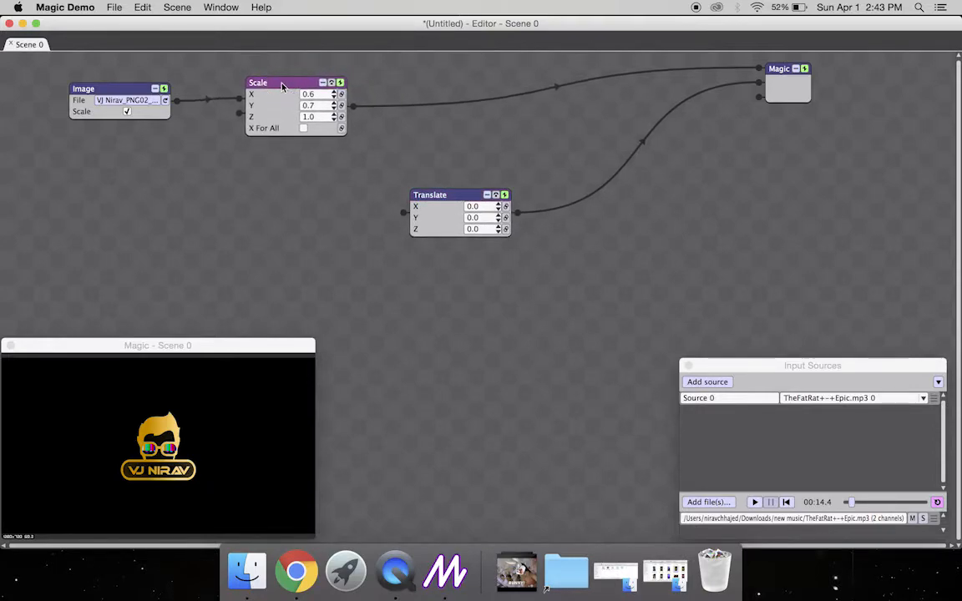
# Remove the connections running from the Translate and Scale modules into the Magic output
pyautogui.rightClick(578, 204)
pyautogui.click(553, 260)
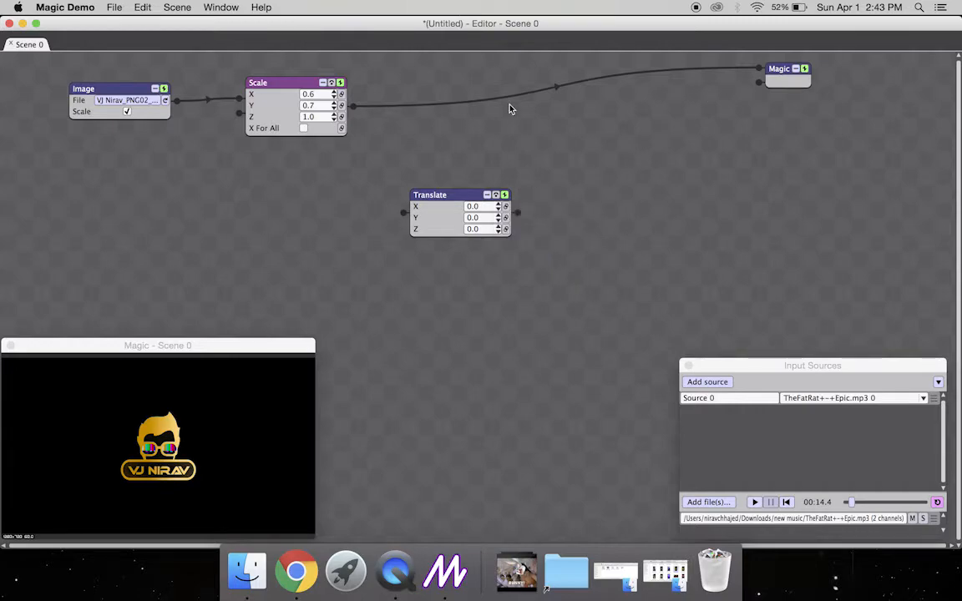
pyautogui.rightClick(481, 102)
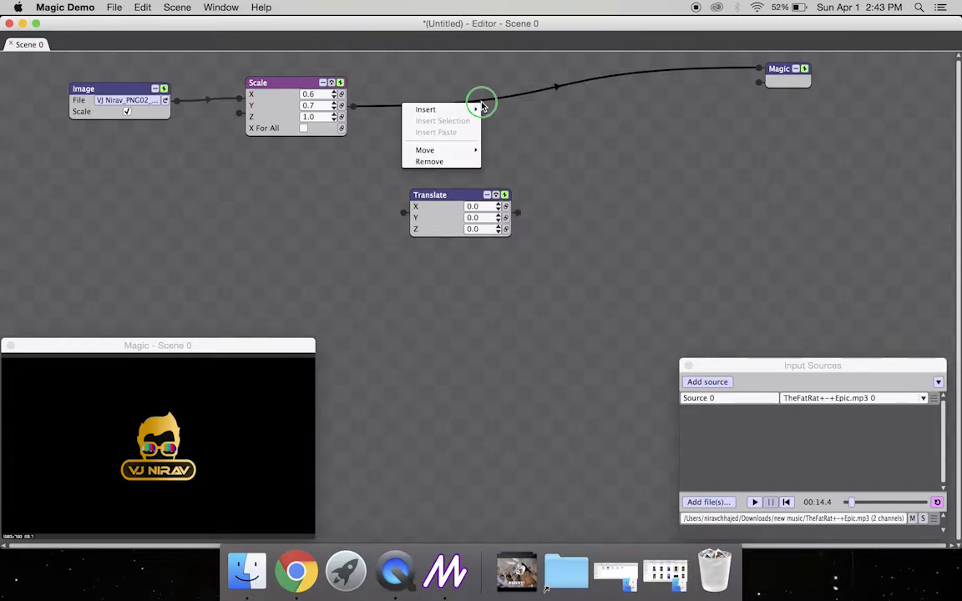
pyautogui.click(447, 162)
# Place the Translate module beside Scale and wire it between the Scale module and the Magic output
pyautogui.moveTo(458, 195); pyautogui.dragTo(462, 90)
pyautogui.moveTo(353, 106); pyautogui.dragTo(403, 109)
pyautogui.moveTo(520, 107); pyautogui.dragTo(758, 69)
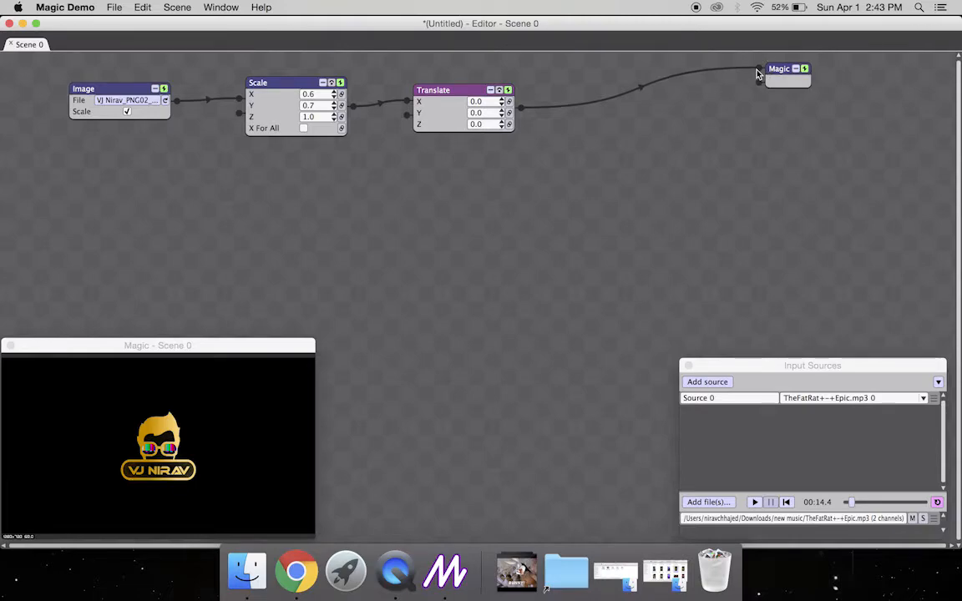
# Try linking the Translate module's X and then Y to Source 0's Volume during playback, unlinking each one
pyautogui.click(509, 102)
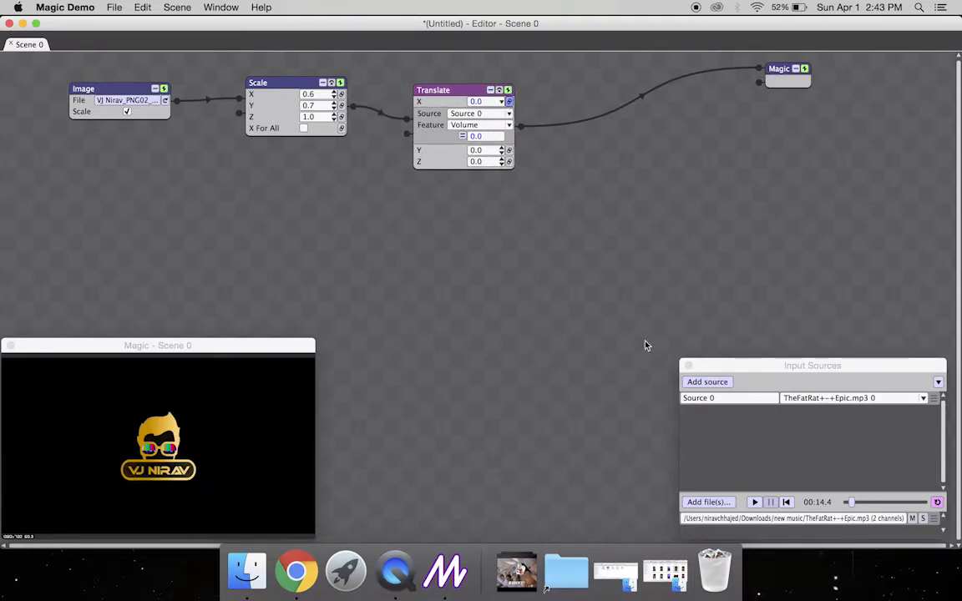
pyautogui.click(755, 503)
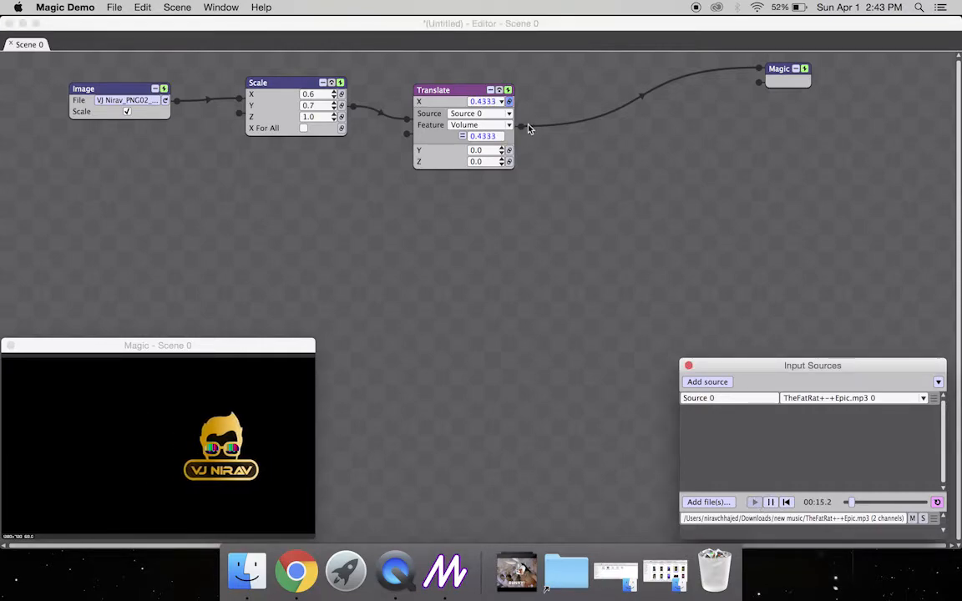
pyautogui.click(509, 101)
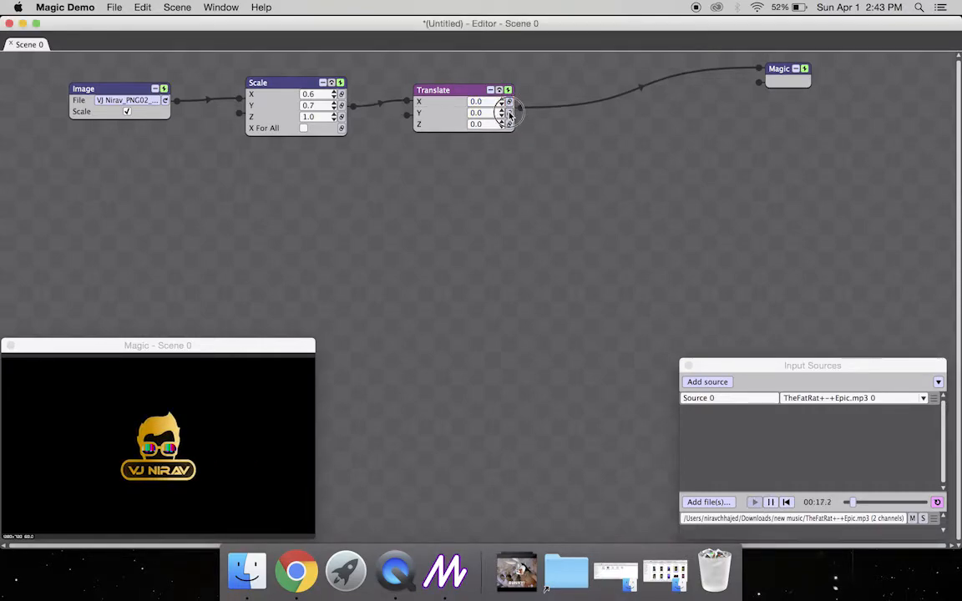
pyautogui.click(509, 113)
pyautogui.click(509, 112)
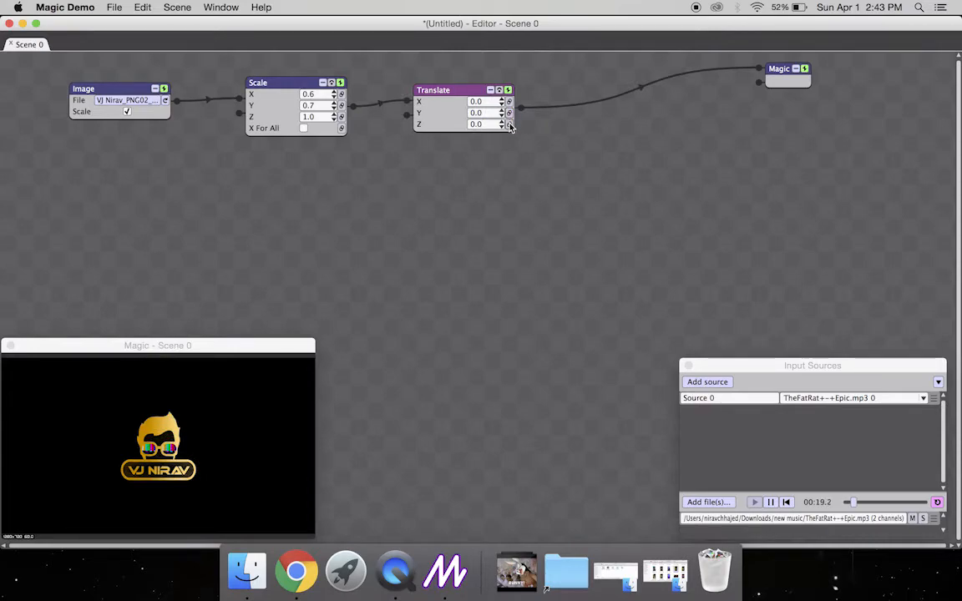
# Try the Translate module's Z linked to Source 0's Volume with the system volume raised, then unlink it and pause the track
pyautogui.click(508, 124)
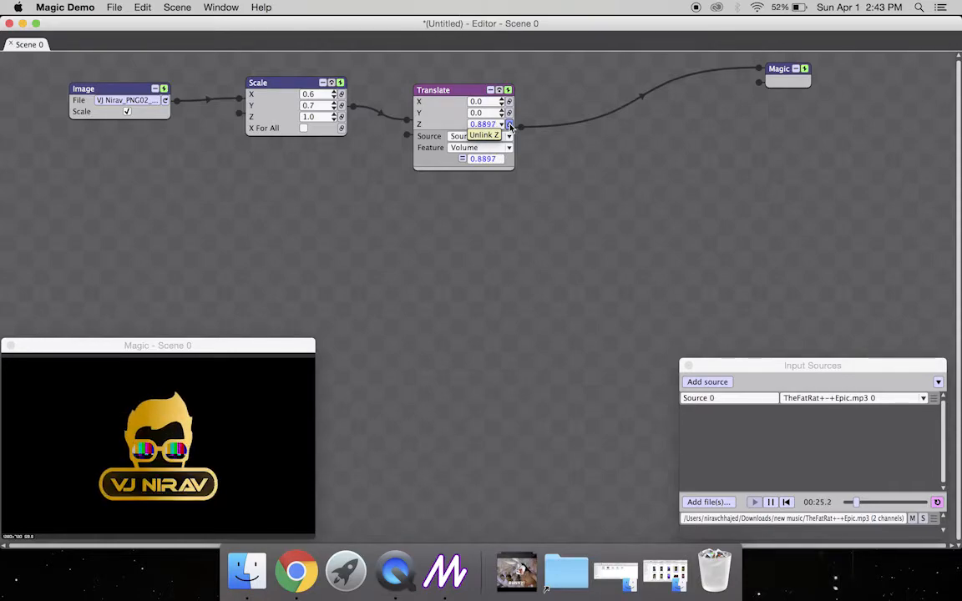
pyautogui.press('XF86AudioRaiseVolume')
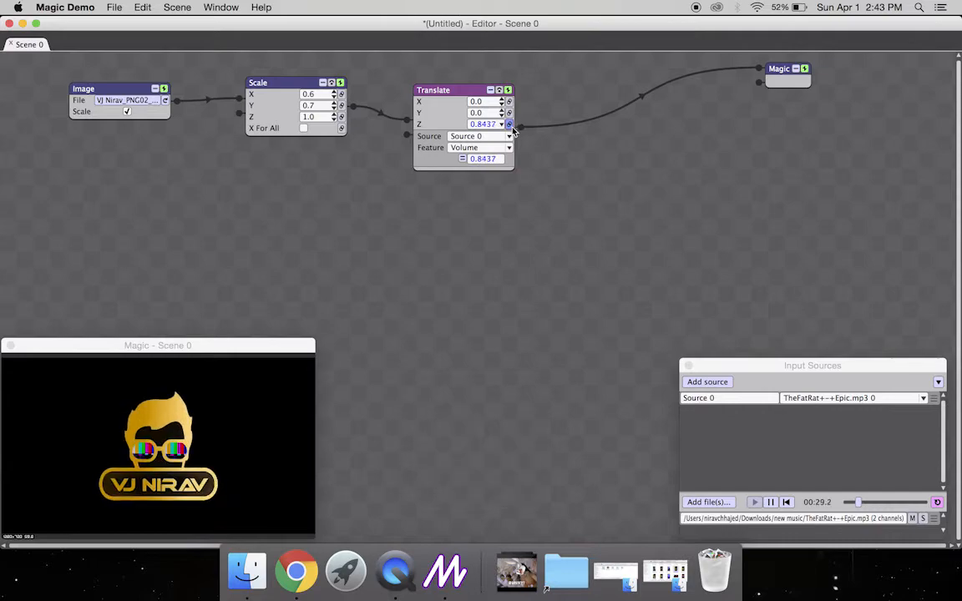
pyautogui.click(510, 124)
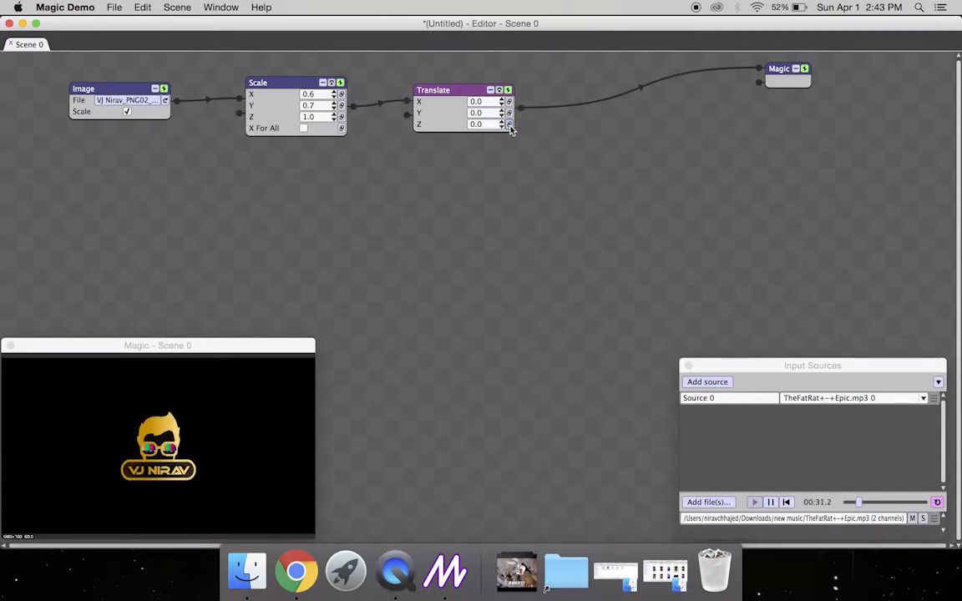
pyautogui.click(771, 502)
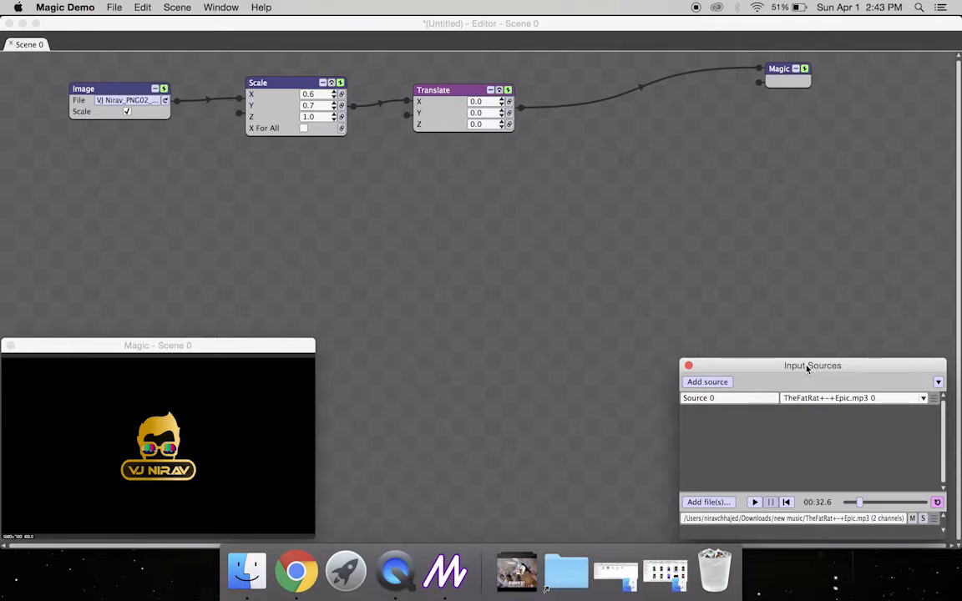
pyautogui.click(526, 207)
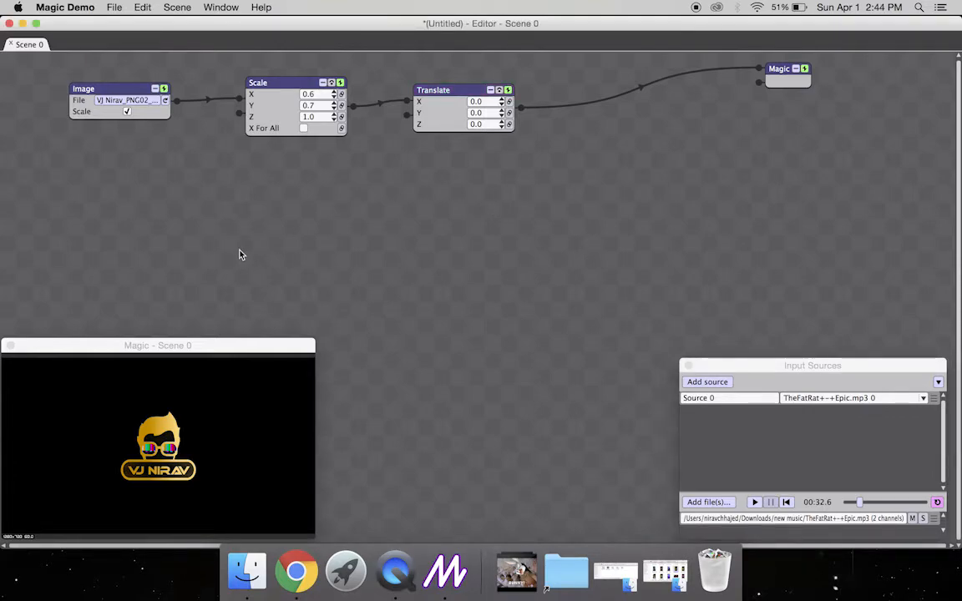
# Add a Waveform geometry module below the chain and remove its connection to the Translate module
pyautogui.rightClick(286, 236)
pyautogui.moveTo(305, 241)
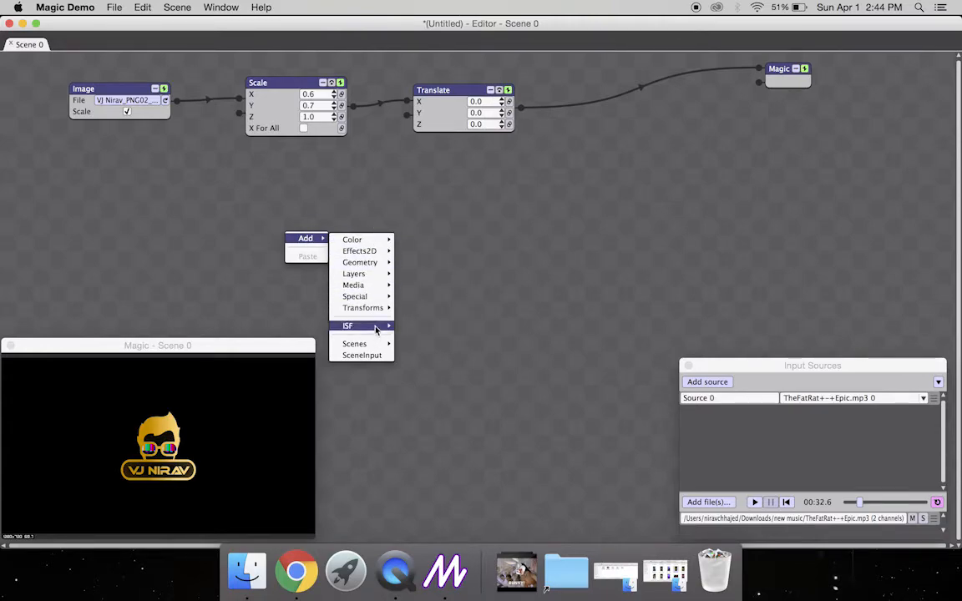
pyautogui.moveTo(375, 298)
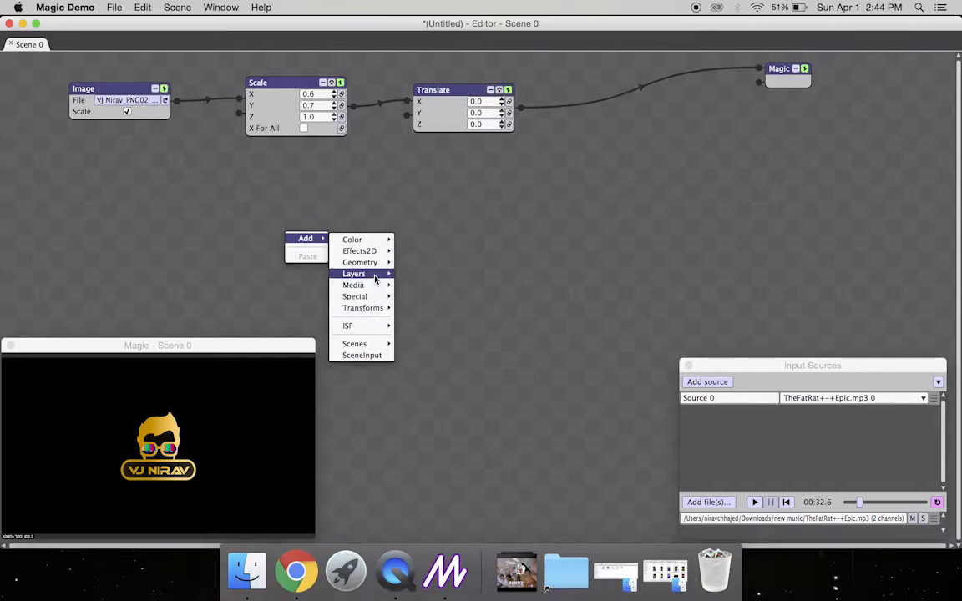
pyautogui.moveTo(376, 265)
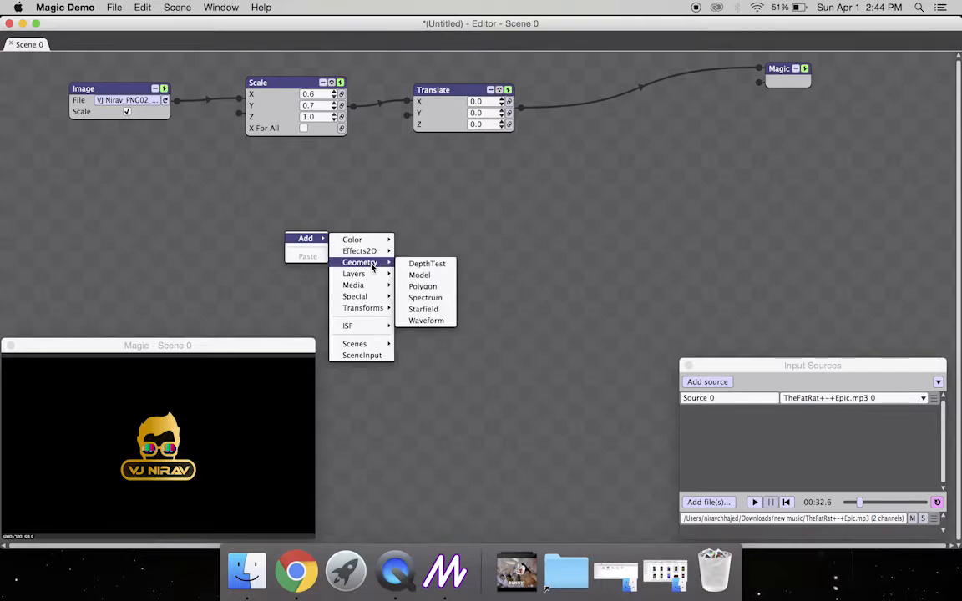
pyautogui.click(431, 322)
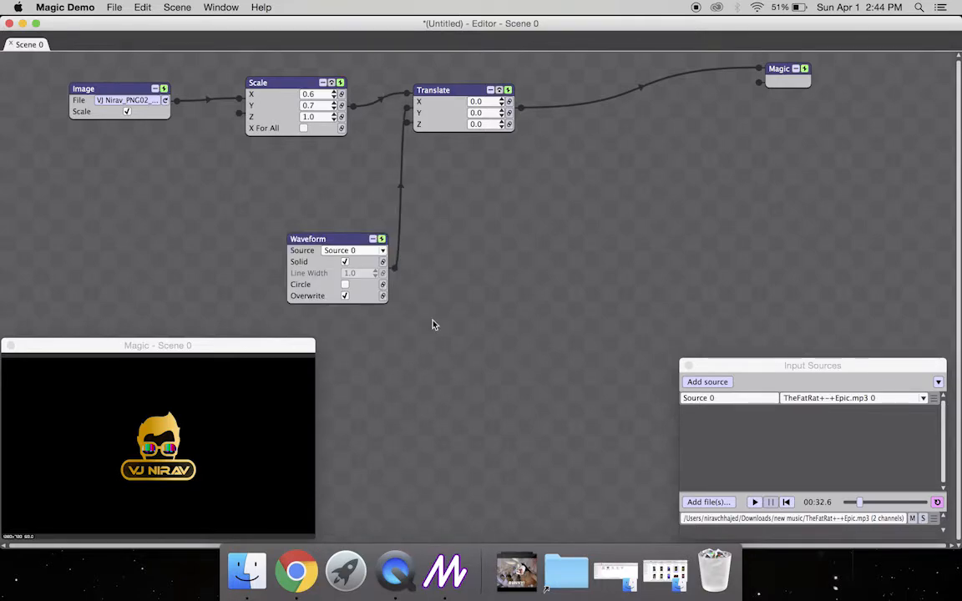
pyautogui.rightClick(399, 187)
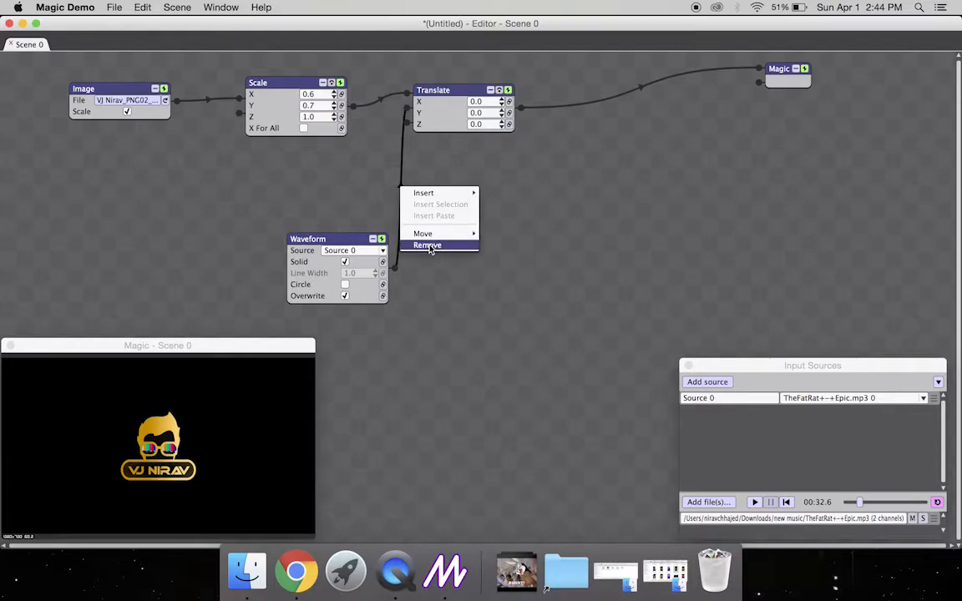
pyautogui.click(428, 245)
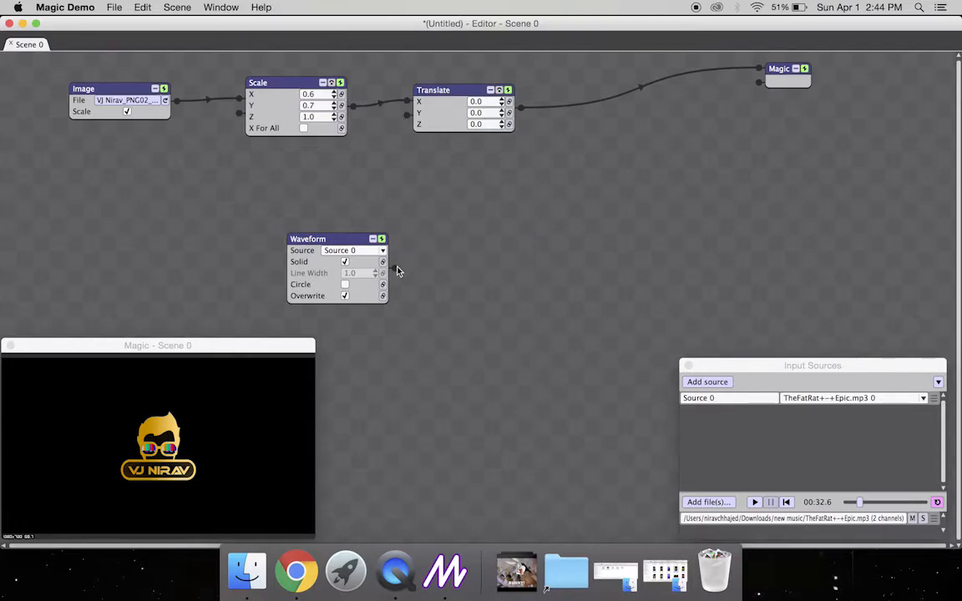
# Rearrange the Scale and Translate modules slightly up and closer to the Image module
pyautogui.moveTo(458, 89); pyautogui.dragTo(446, 89)
pyautogui.moveTo(270, 81); pyautogui.dragTo(264, 77)
pyautogui.moveTo(438, 90); pyautogui.dragTo(425, 81)
pyautogui.click(297, 80)
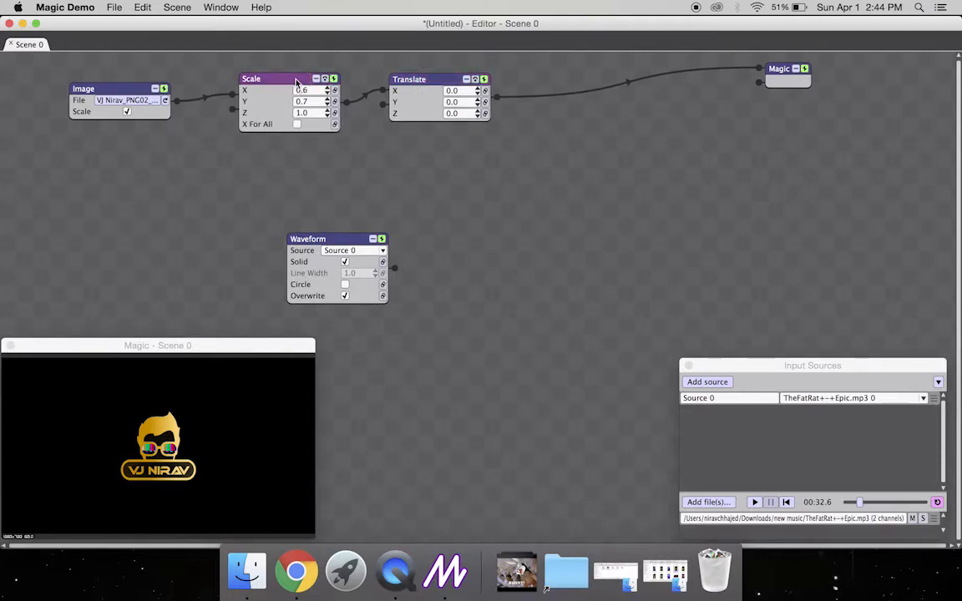
# Connect the Waveform module to the Magic output's second input and play the track
pyautogui.click(324, 239)
pyautogui.moveTo(397, 271); pyautogui.dragTo(761, 91)
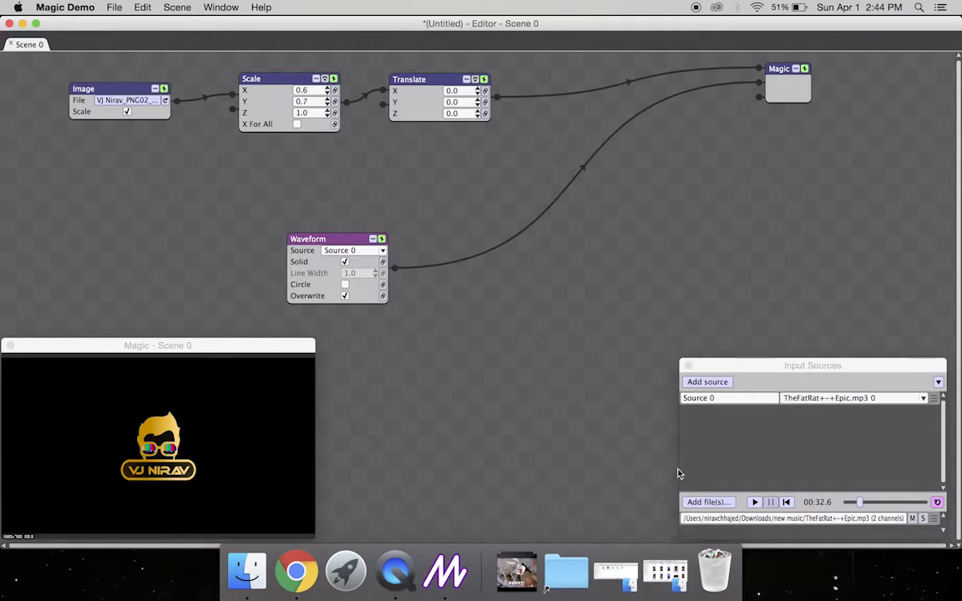
pyautogui.click(754, 503)
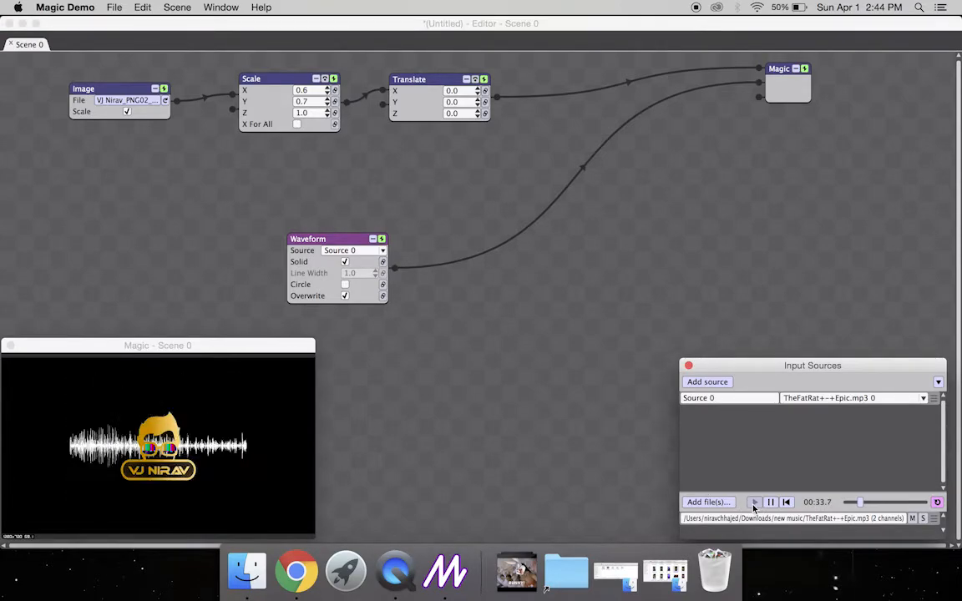
# Lower the system volume, pausing the track briefly and resuming its playback
pyautogui.press('XF86AudioLowerVolume')
pyautogui.press('XF86AudioLowerVolume')
pyautogui.press('XF86AudioLowerVolume')
pyautogui.press('XF86AudioLowerVolume')
pyautogui.press('XF86AudioLowerVolume')
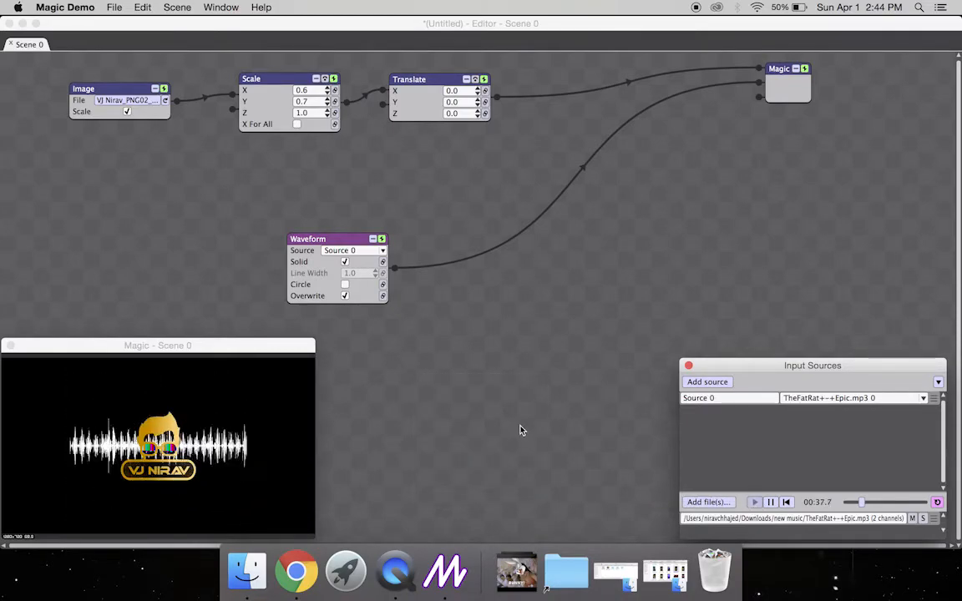
pyautogui.press('XF86AudioLowerVolume')
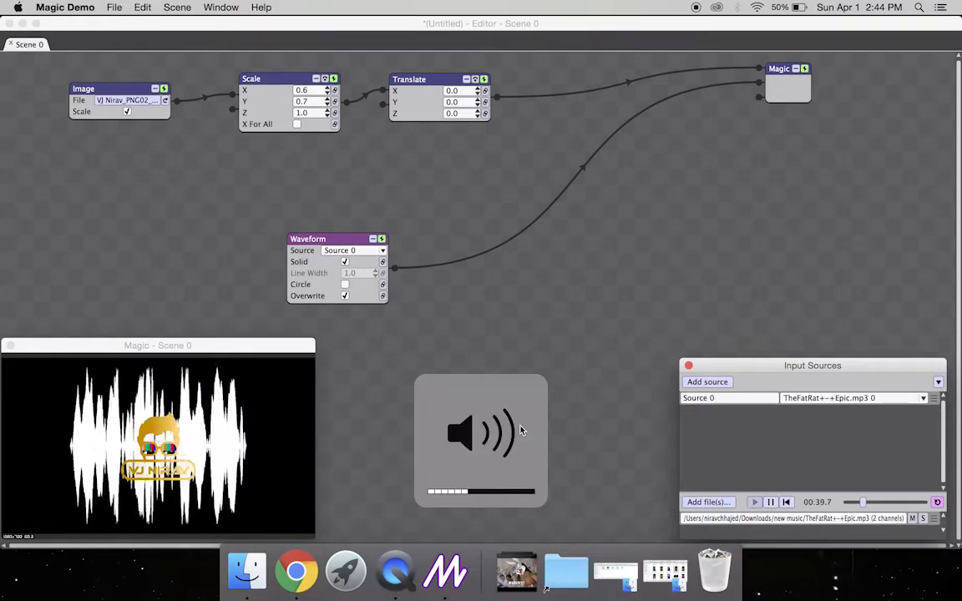
pyautogui.click(770, 503)
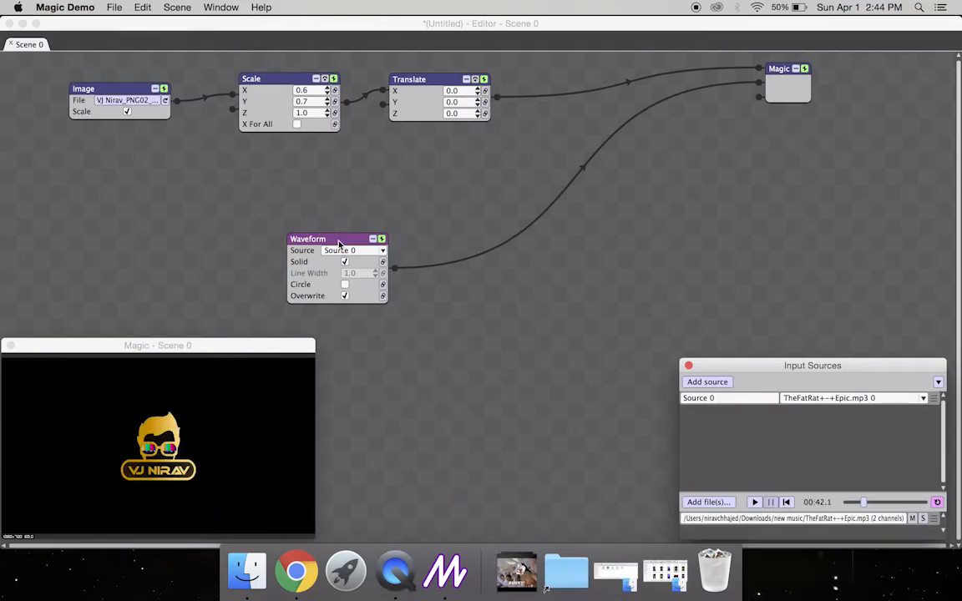
pyautogui.press('XF86AudioLowerVolume')
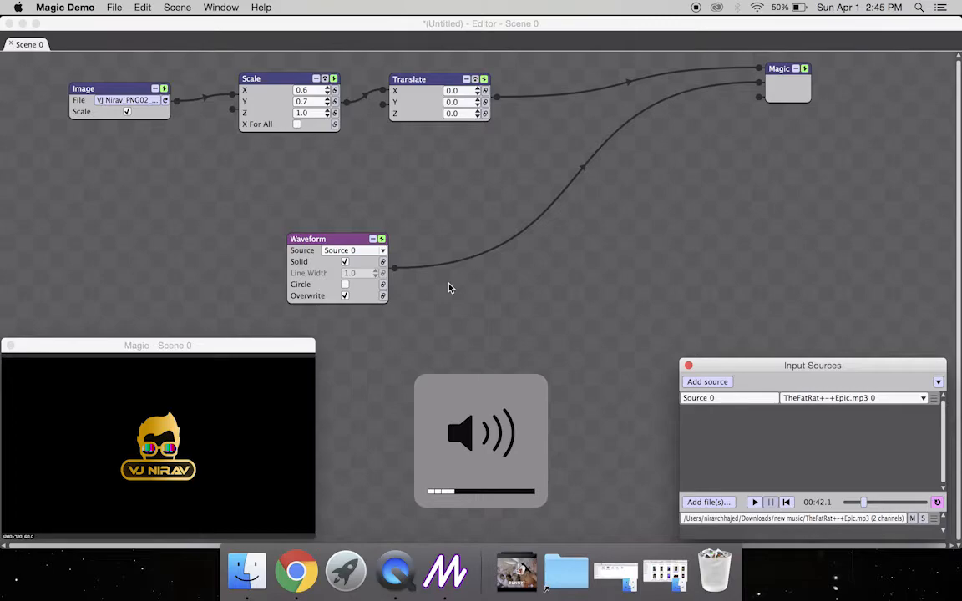
pyautogui.click(754, 501)
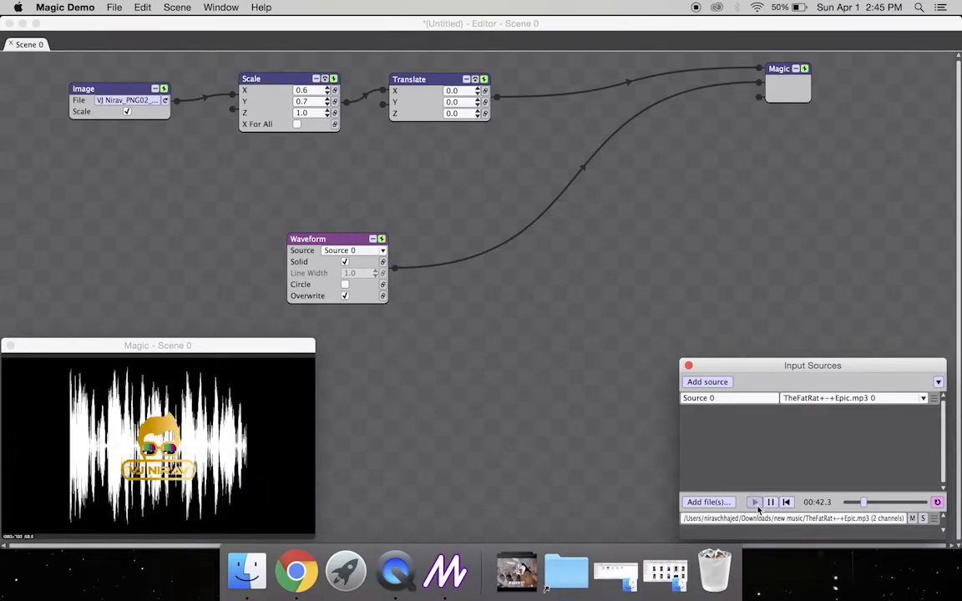
# Try linking the Waveform module's Solid and Line Width parameters to Source 0, then remove the links
pyautogui.click(384, 262)
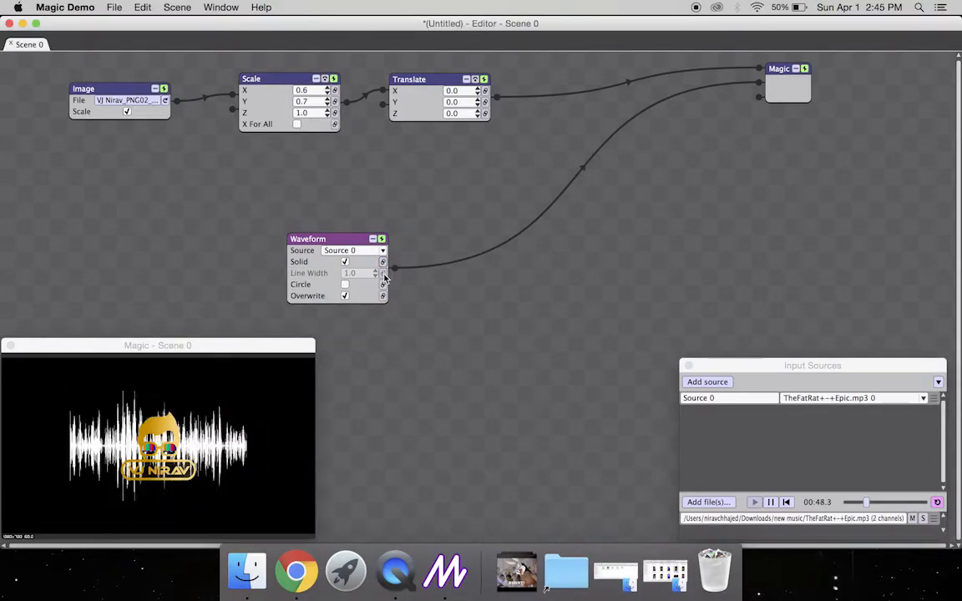
pyautogui.click(382, 273)
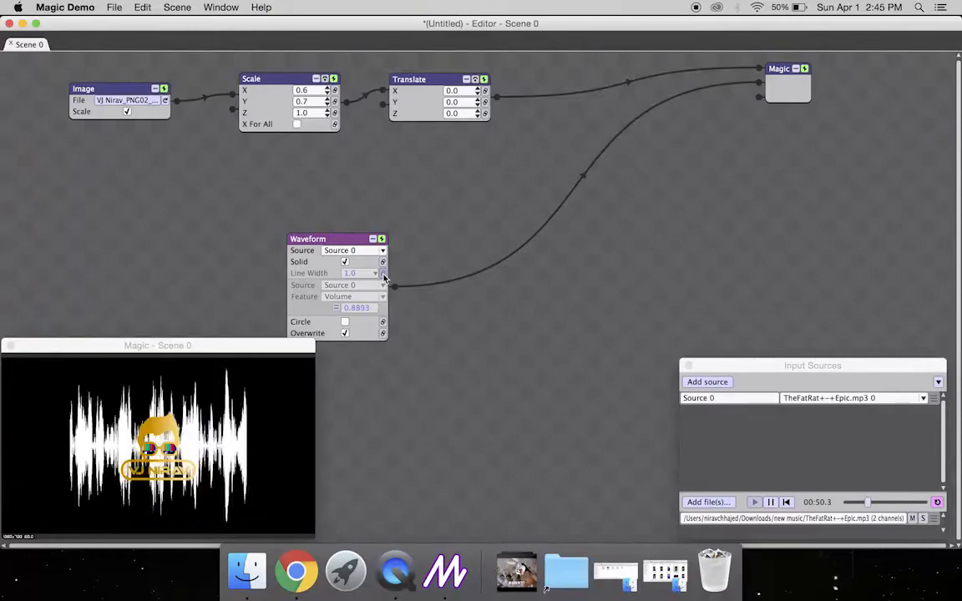
pyautogui.click(382, 274)
# Link the Waveform module's Circle option to Source 0's Volume and turn off Overwrite
pyautogui.click(384, 285)
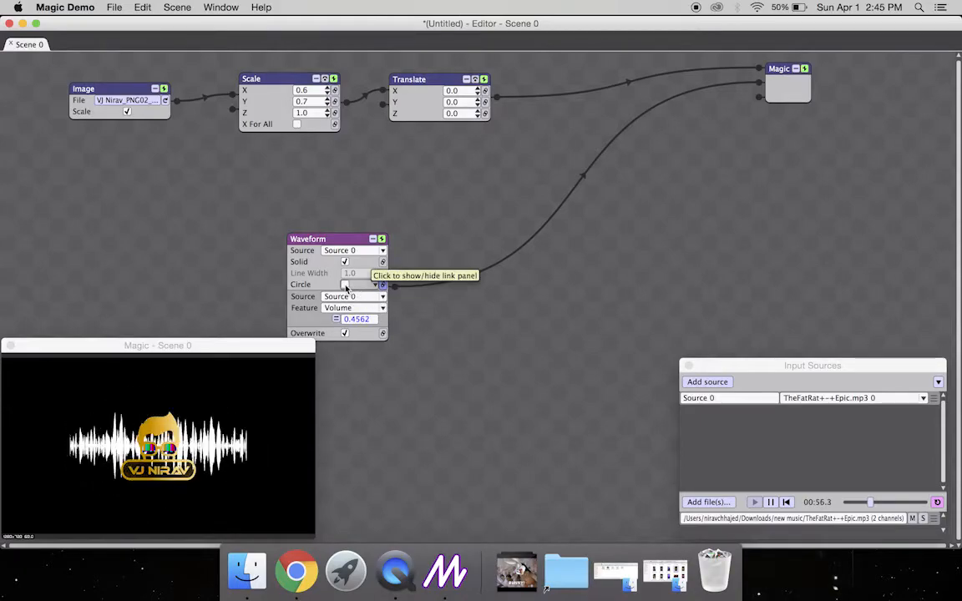
pyautogui.click(383, 285)
pyautogui.click(345, 285)
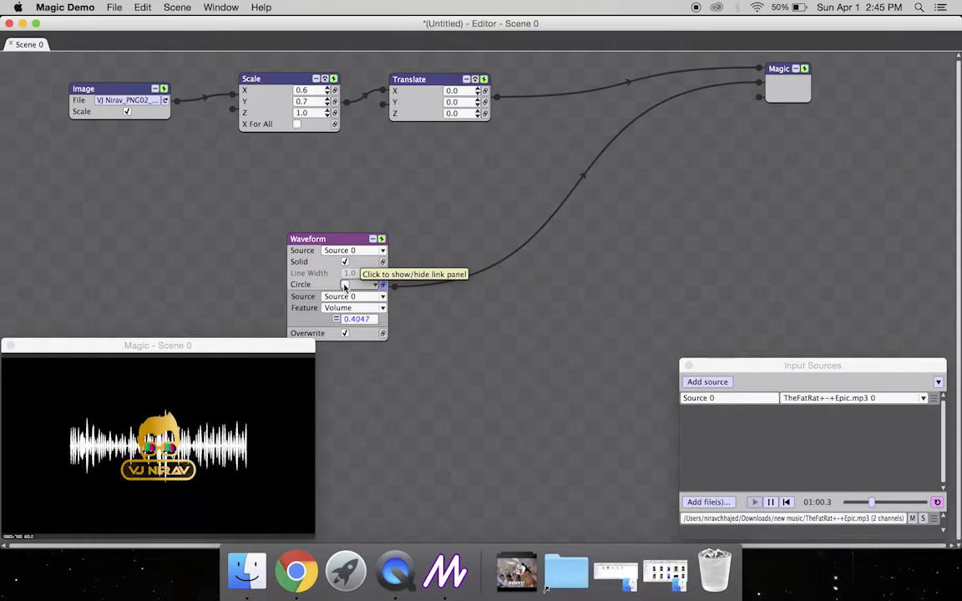
pyautogui.click(344, 333)
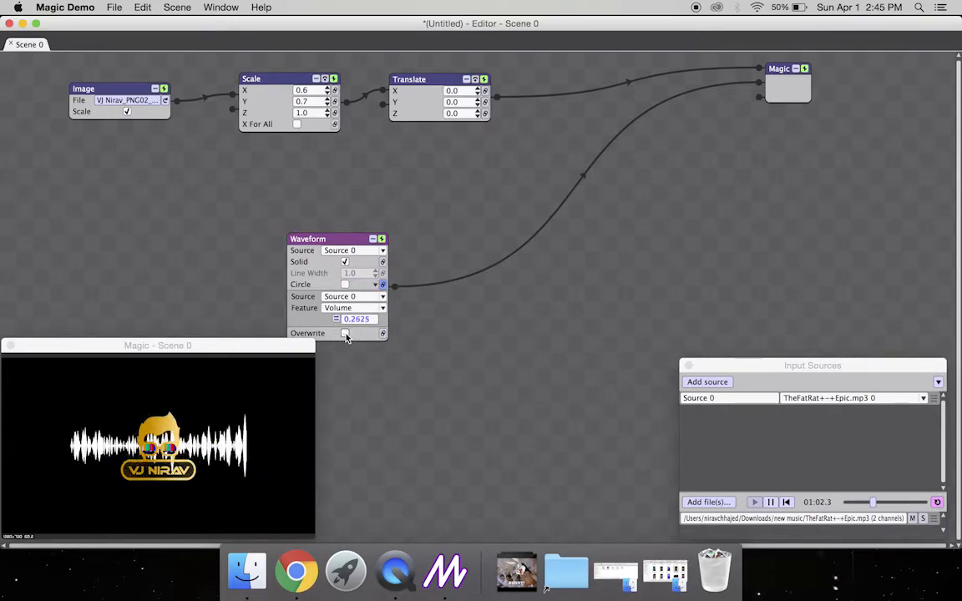
# Relink the Waveform's Circle option to Source 0 and set its feature to Best Pitch
pyautogui.click(344, 284)
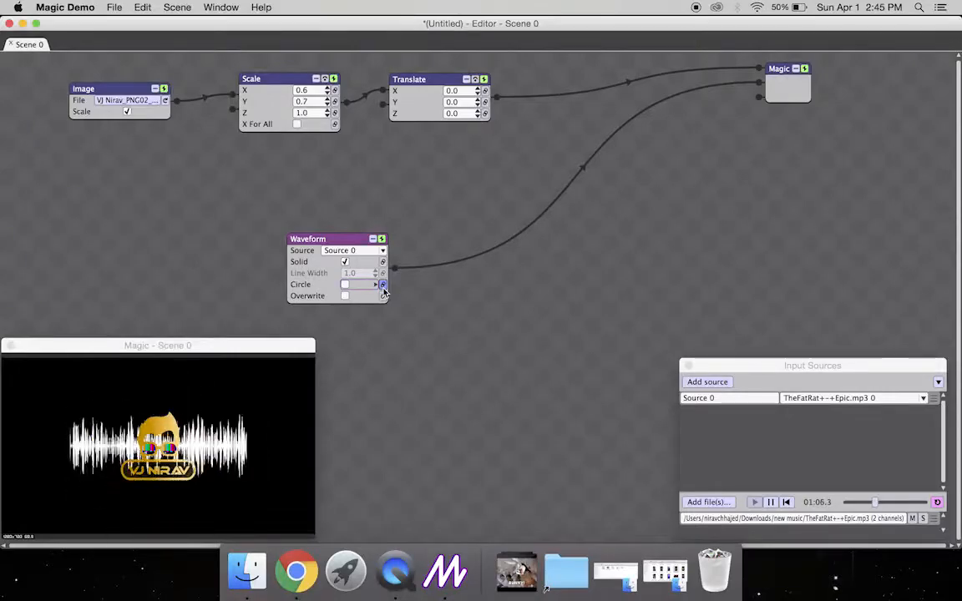
pyautogui.click(383, 285)
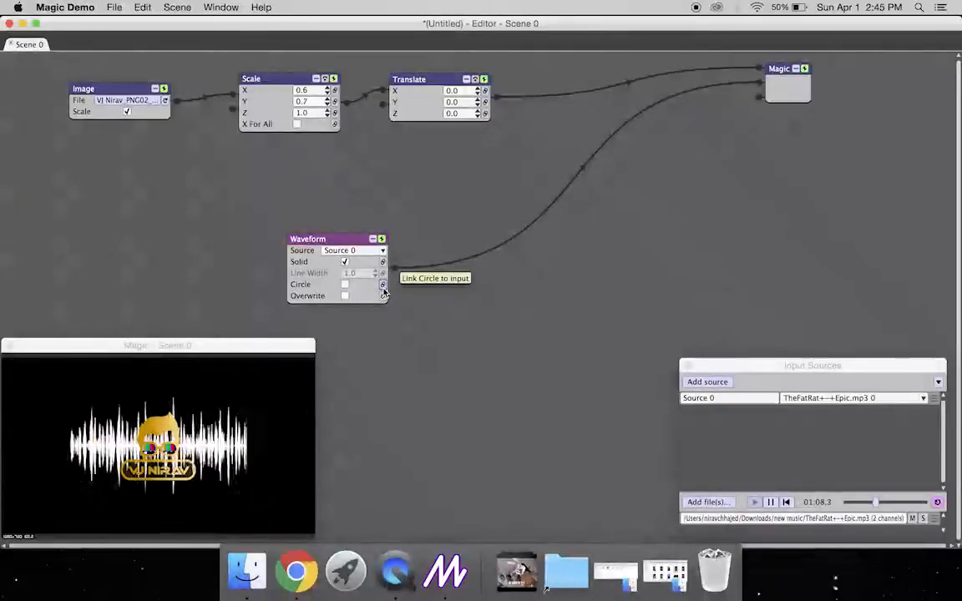
pyautogui.click(383, 288)
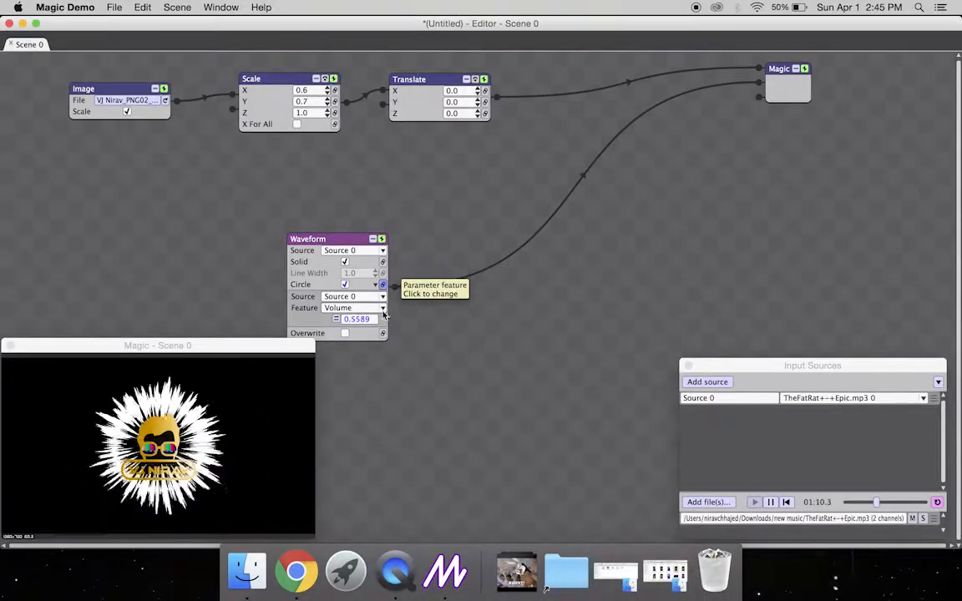
pyautogui.click(383, 309)
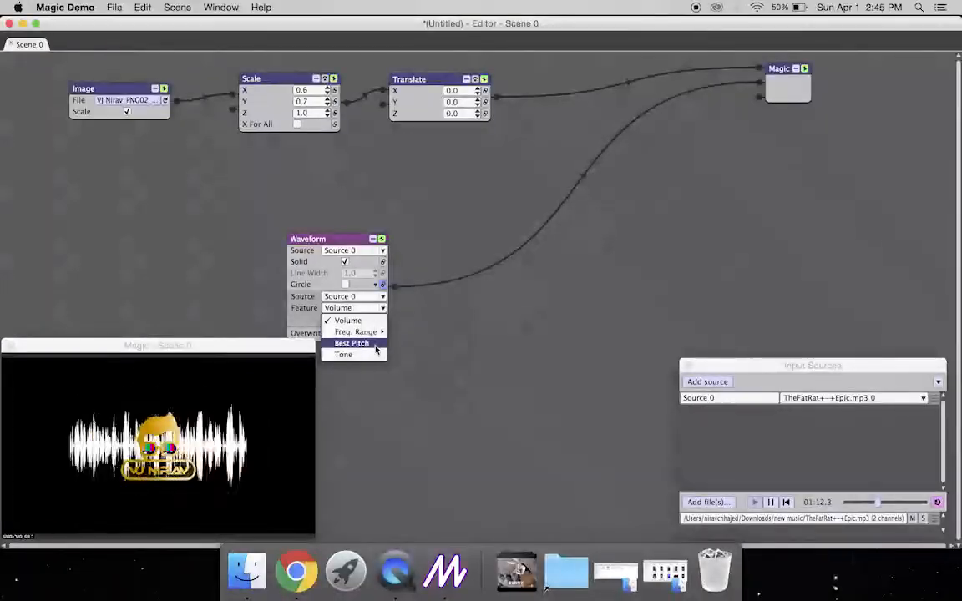
pyautogui.click(376, 350)
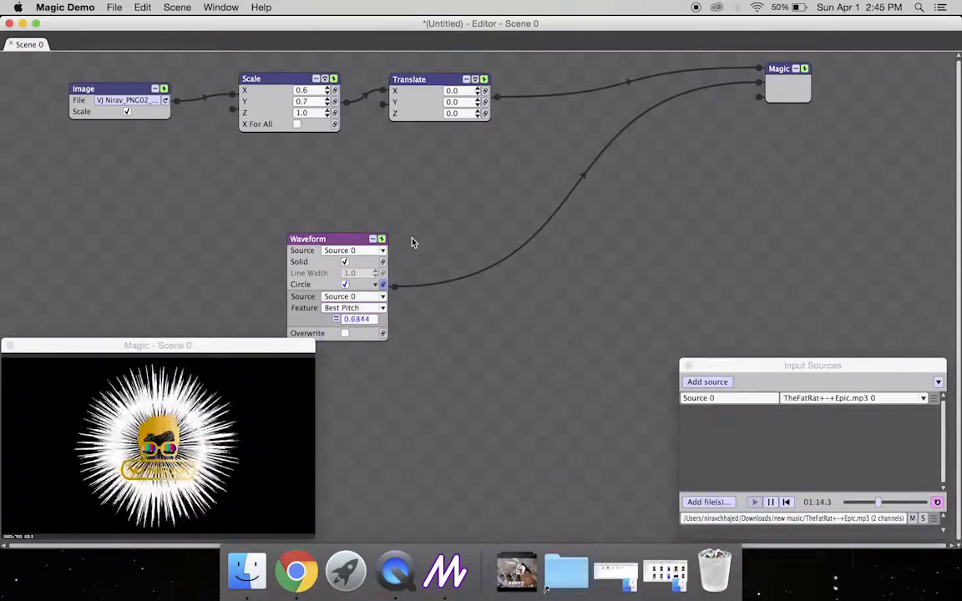
# Pause the track and move the Waveform module directly below the Scale module
pyautogui.click(754, 502)
pyautogui.click(329, 249)
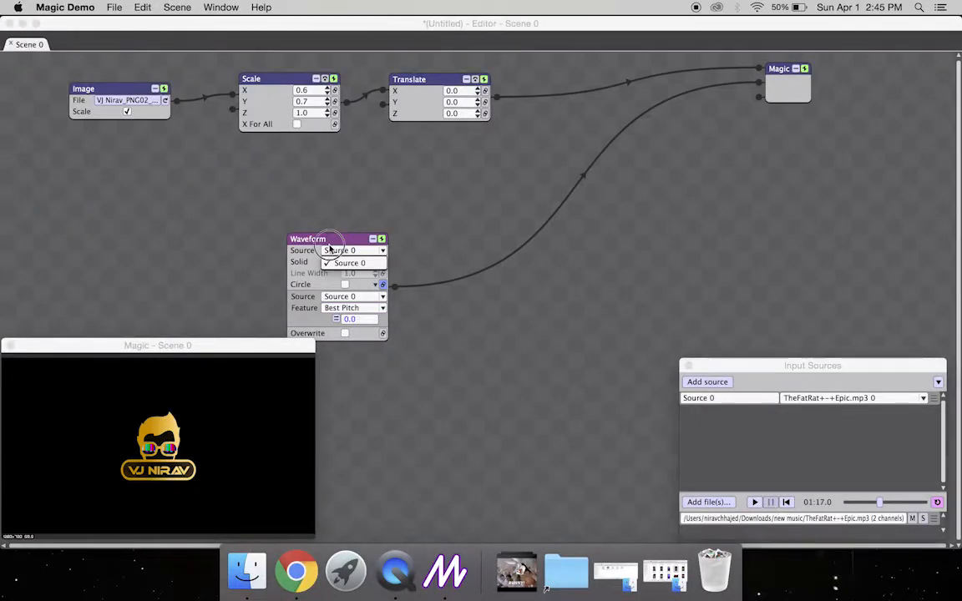
pyautogui.moveTo(331, 243); pyautogui.dragTo(275, 195)
pyautogui.click(277, 189)
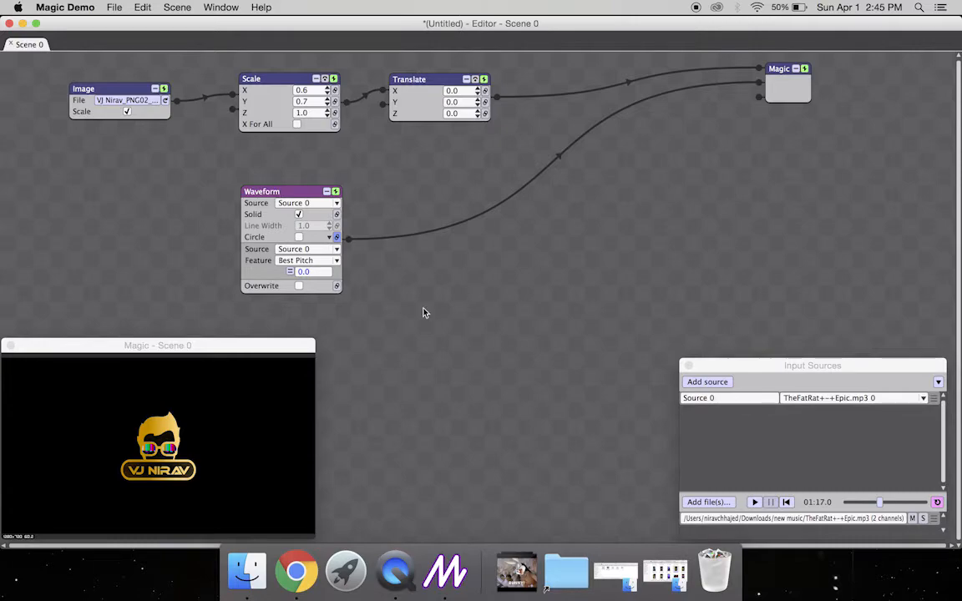
# Add a ColorRGB module below the chain and move the Waveform module under the Image module
pyautogui.rightClick(456, 299)
pyautogui.moveTo(487, 305)
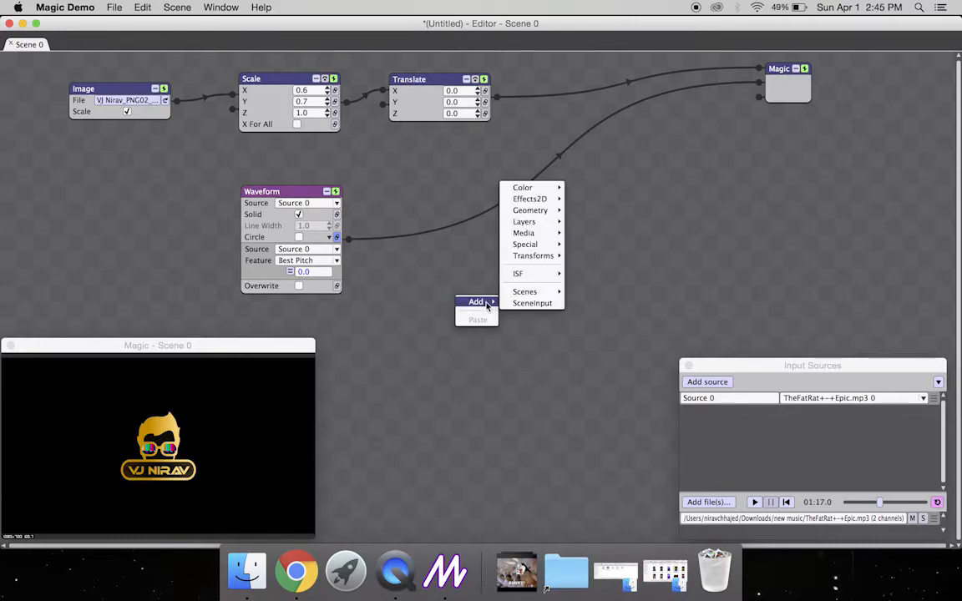
pyautogui.moveTo(539, 189)
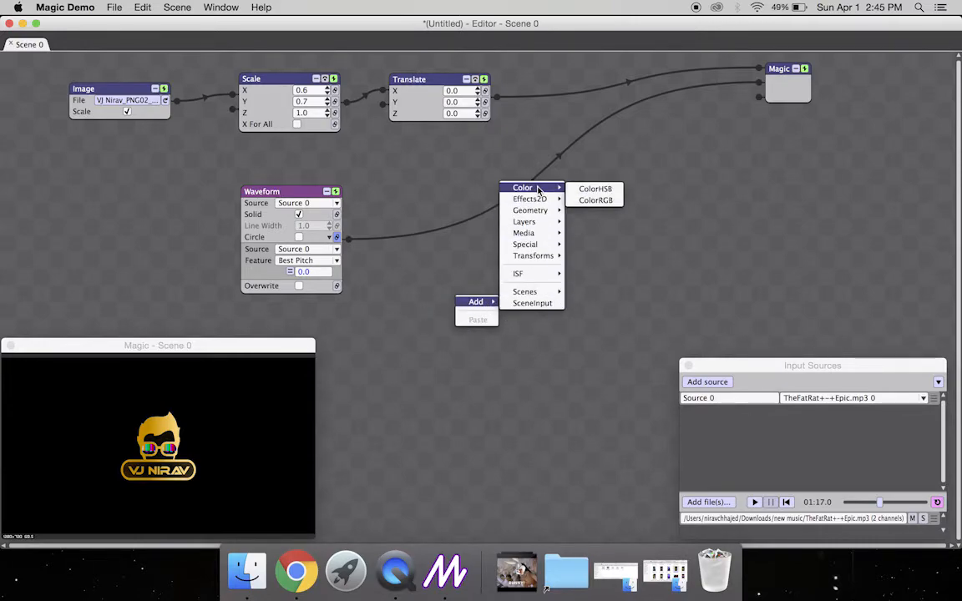
pyautogui.click(595, 200)
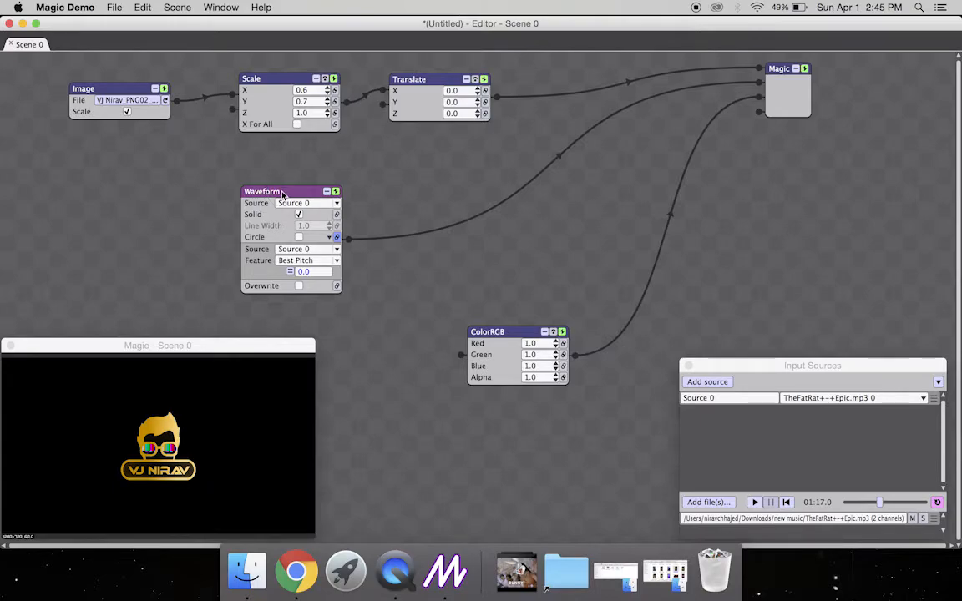
pyautogui.moveTo(282, 194); pyautogui.dragTo(118, 184)
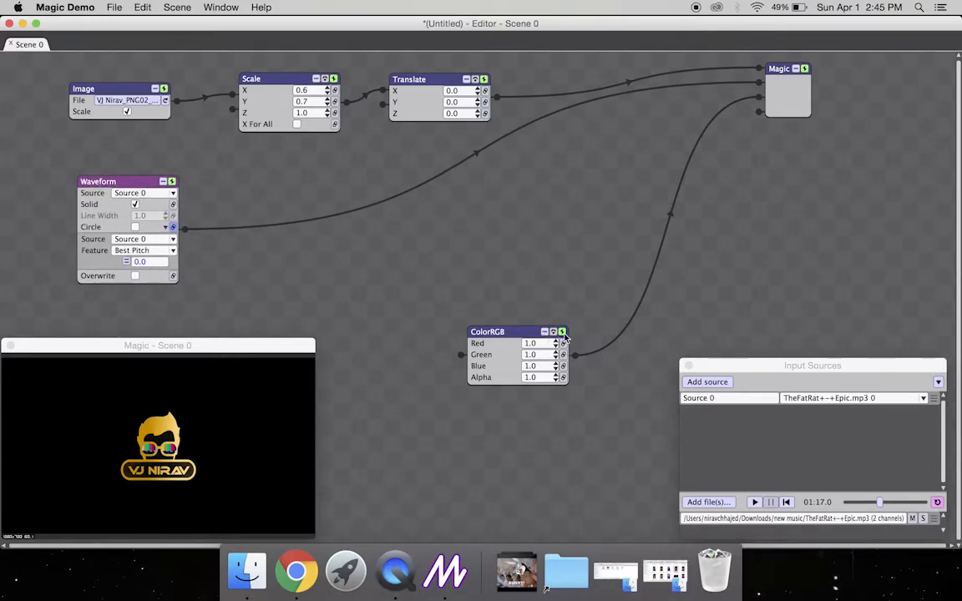
# Remove the ColorRGB and Waveform modules' connections to the Magic output
pyautogui.rightClick(627, 326)
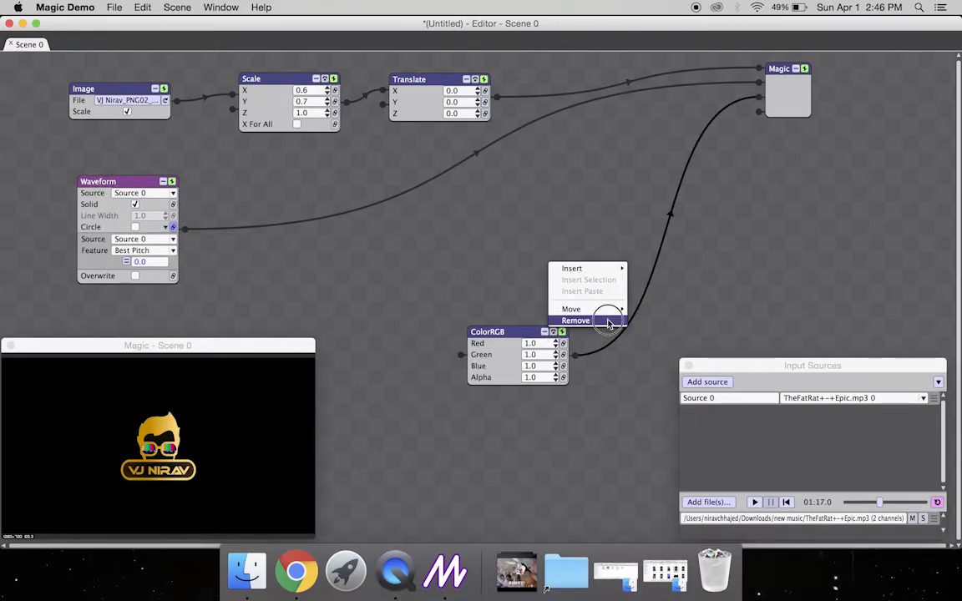
pyautogui.click(609, 323)
pyautogui.rightClick(429, 188)
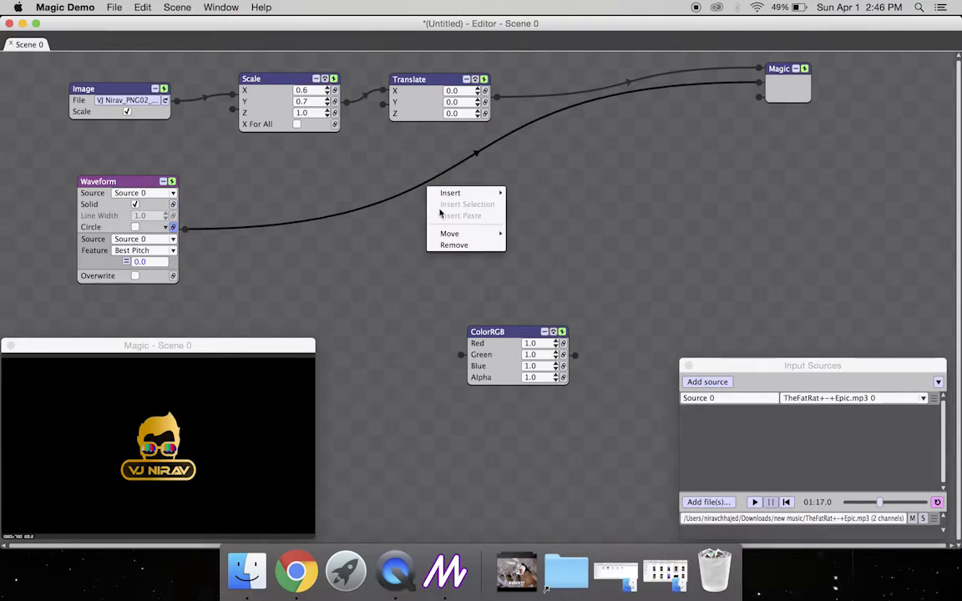
pyautogui.click(454, 245)
# Place ColorRGB beside the Waveform module and connect Waveform through ColorRGB to the Magic output's second input
pyautogui.moveTo(524, 334); pyautogui.dragTo(329, 197)
pyautogui.moveTo(184, 229); pyautogui.dragTo(264, 220)
pyautogui.moveTo(380, 218); pyautogui.dragTo(757, 91)
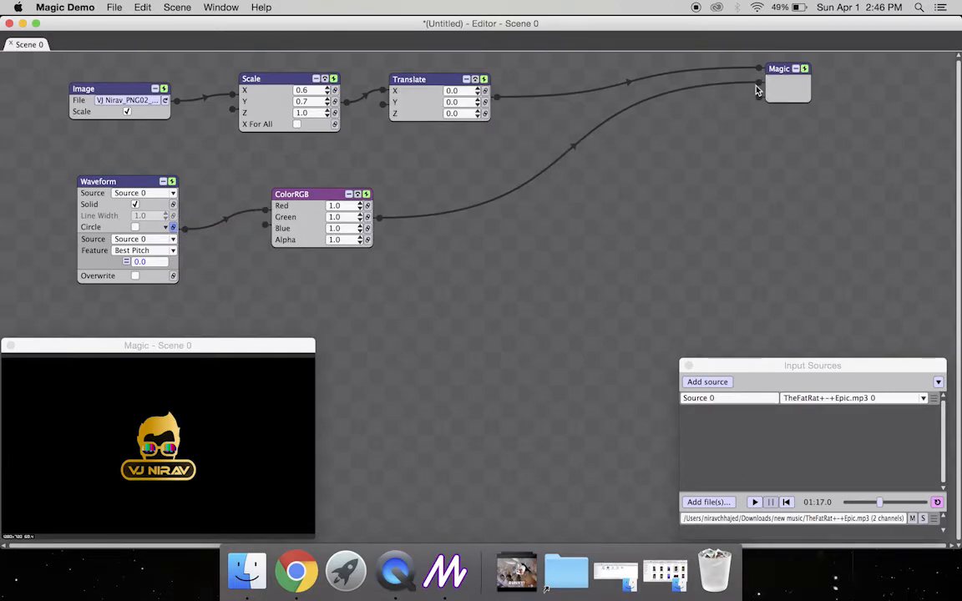
# Play the track to preview the ColorRGB chain and turn the system volume down further
pyautogui.click(756, 505)
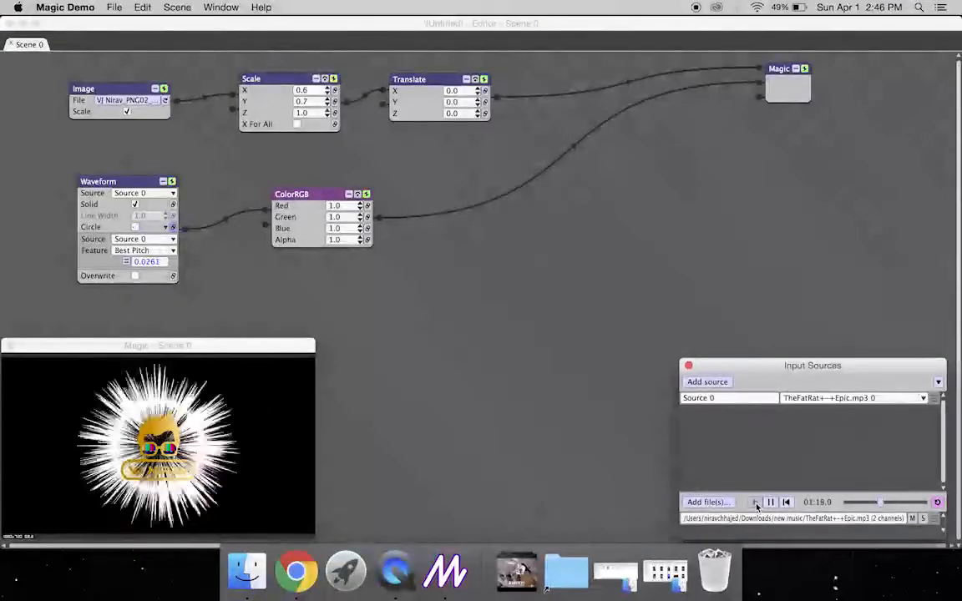
pyautogui.press('XF86AudioLowerVolume')
pyautogui.press('XF86AudioLowerVolume')
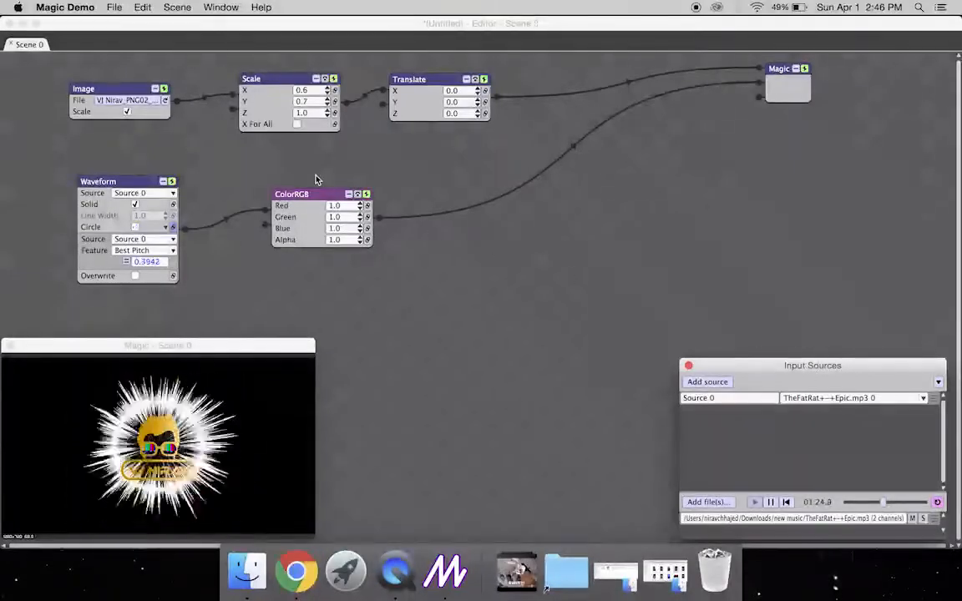
# Nudge the ColorRGB module closer to Waveform and set its Green to 0.5 and Blue to 0.9
pyautogui.moveTo(308, 199); pyautogui.dragTo(299, 196)
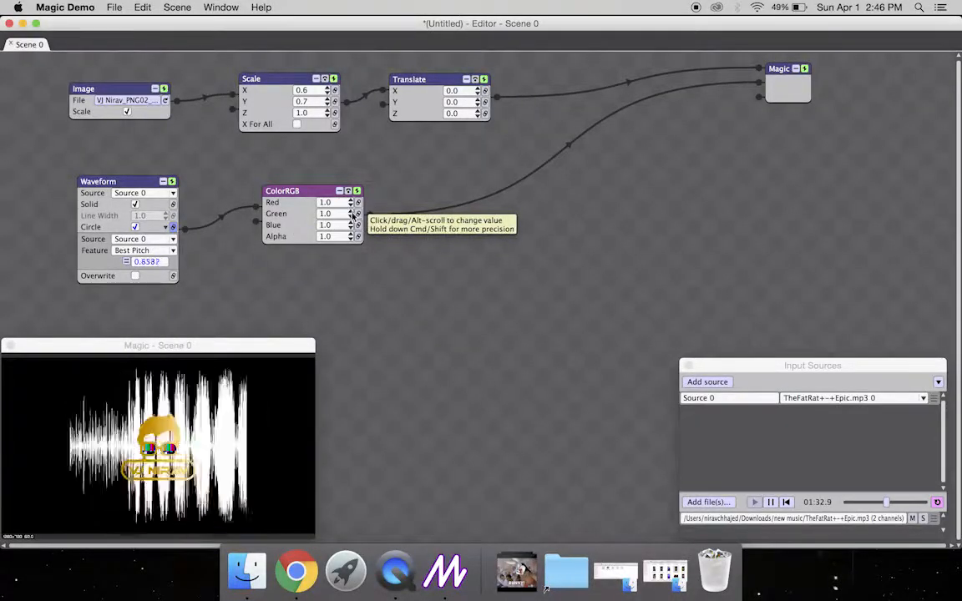
pyautogui.click(351, 217)
pyautogui.click(351, 216)
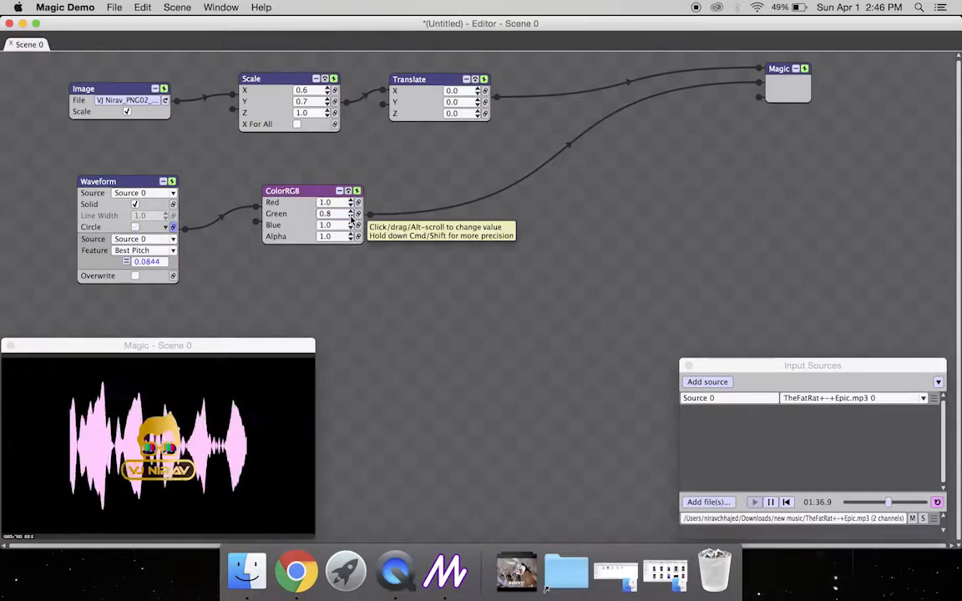
pyautogui.click(350, 217)
pyautogui.click(350, 216)
pyautogui.click(351, 216)
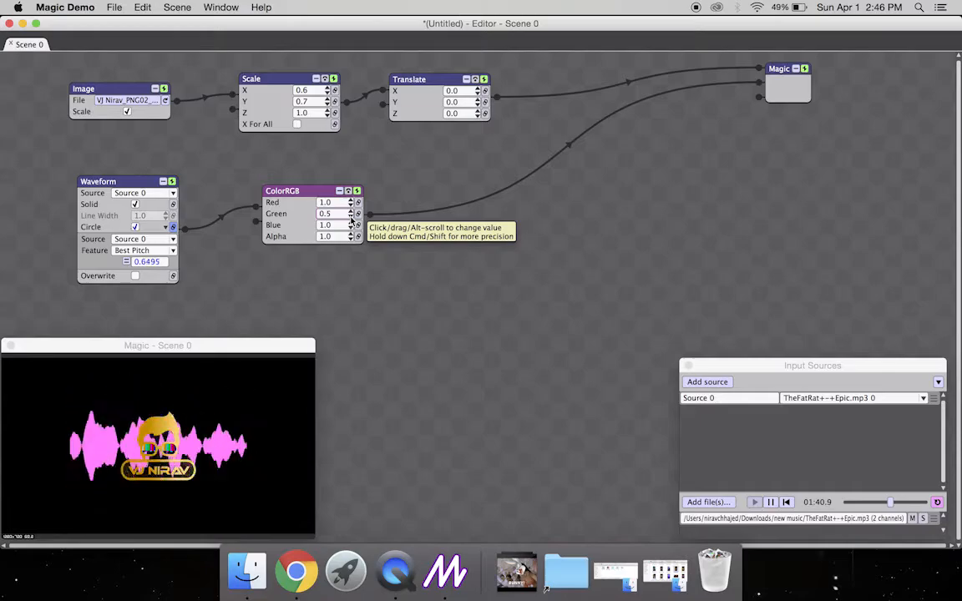
pyautogui.click(351, 224)
pyautogui.click(350, 227)
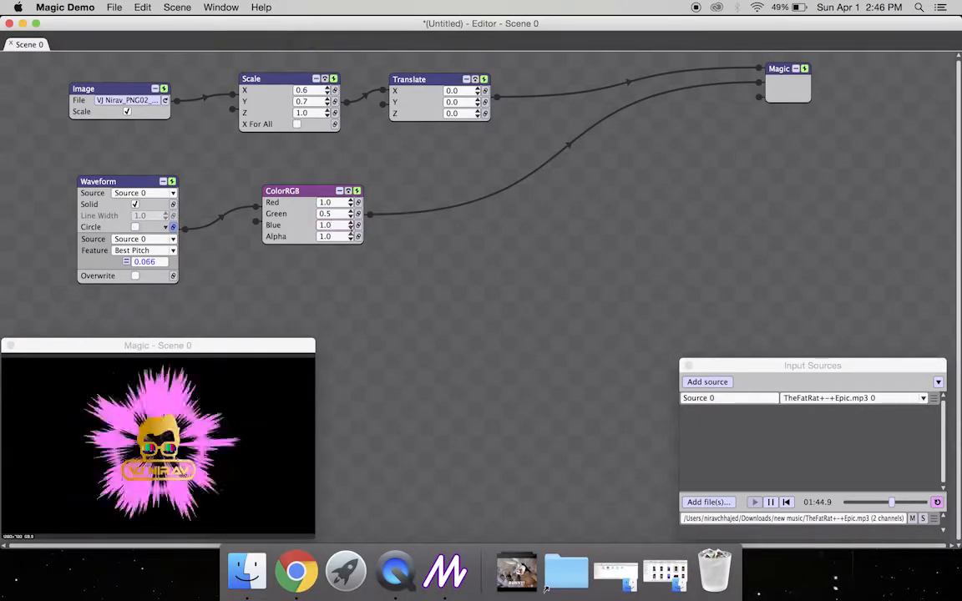
pyautogui.click(351, 230)
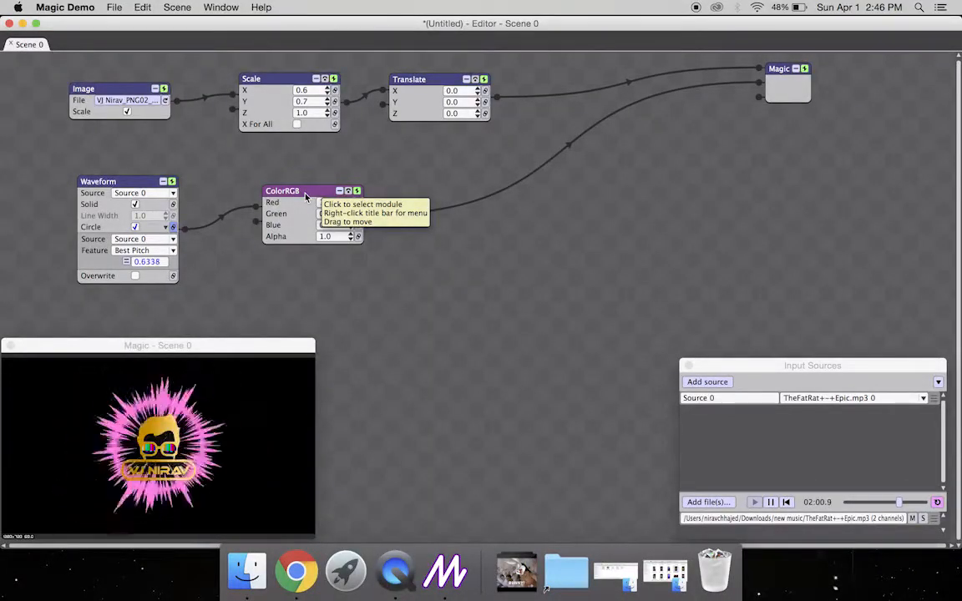
# Link the Translate module's Z to Source 0's Volume and reduce the system volume slightly
pyautogui.click(485, 103)
pyautogui.click(485, 102)
pyautogui.click(486, 114)
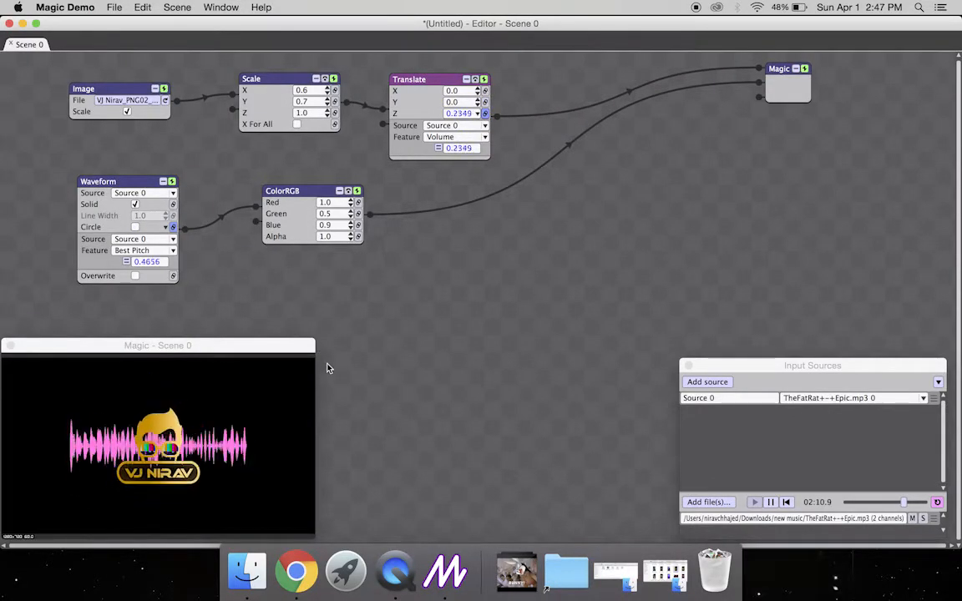
pyautogui.press('XF86AudioLowerVolume')
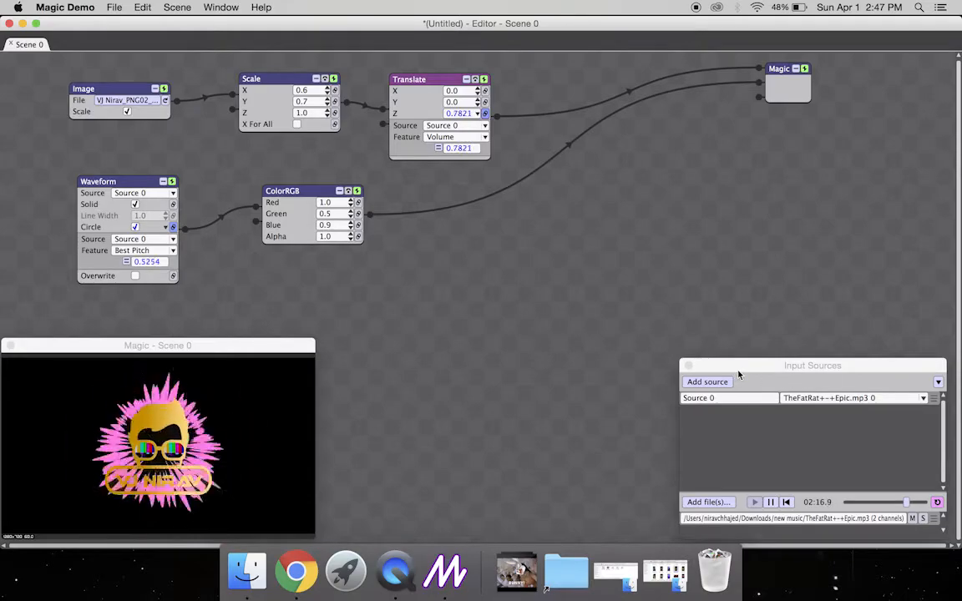
pyautogui.press('XF86AudioLowerVolume')
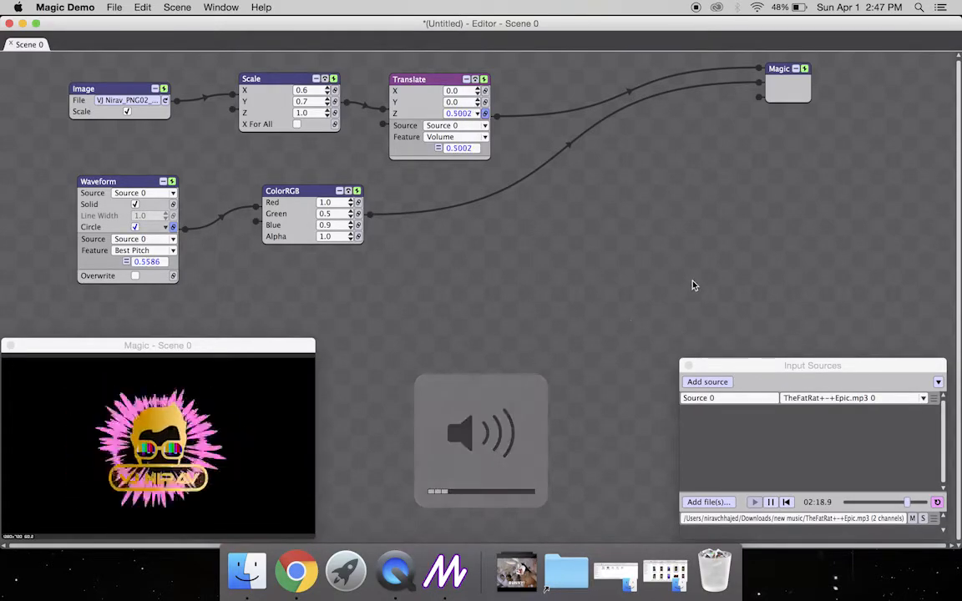
# Add a Starfield geometry module in the empty area below the ColorRGB chain
pyautogui.rightClick(410, 324)
pyautogui.moveTo(430, 297)
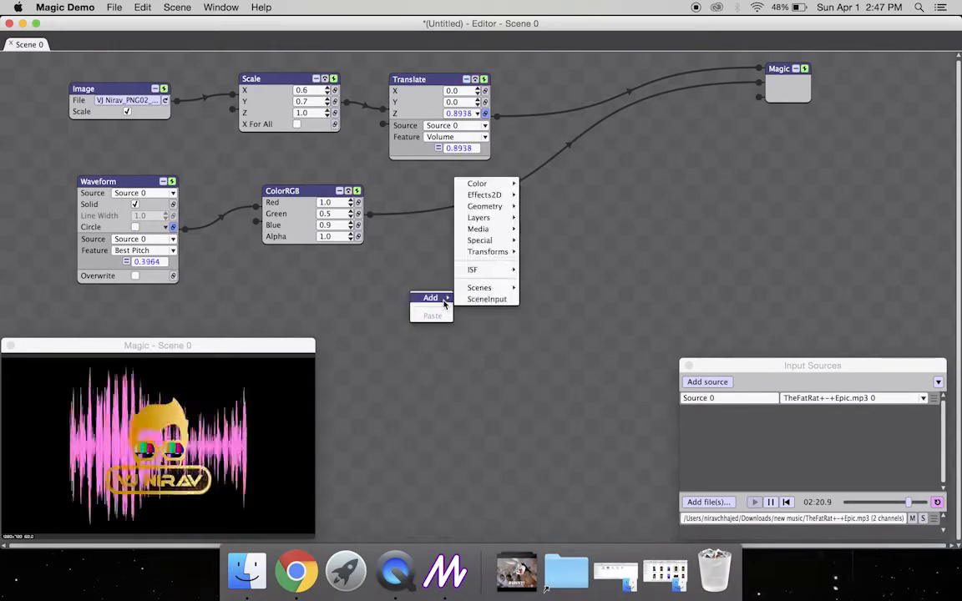
pyautogui.moveTo(501, 256)
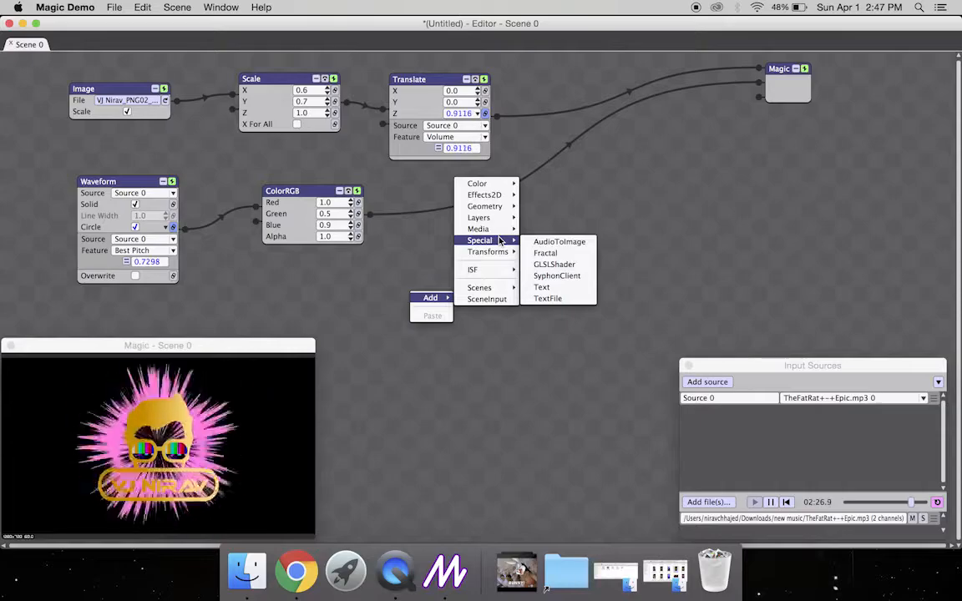
pyautogui.moveTo(497, 220)
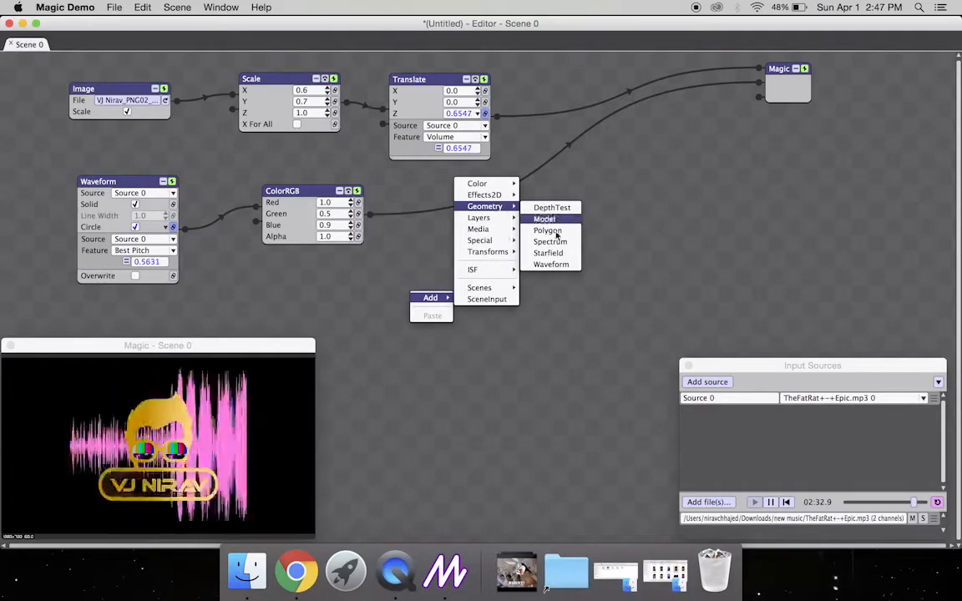
pyautogui.click(548, 253)
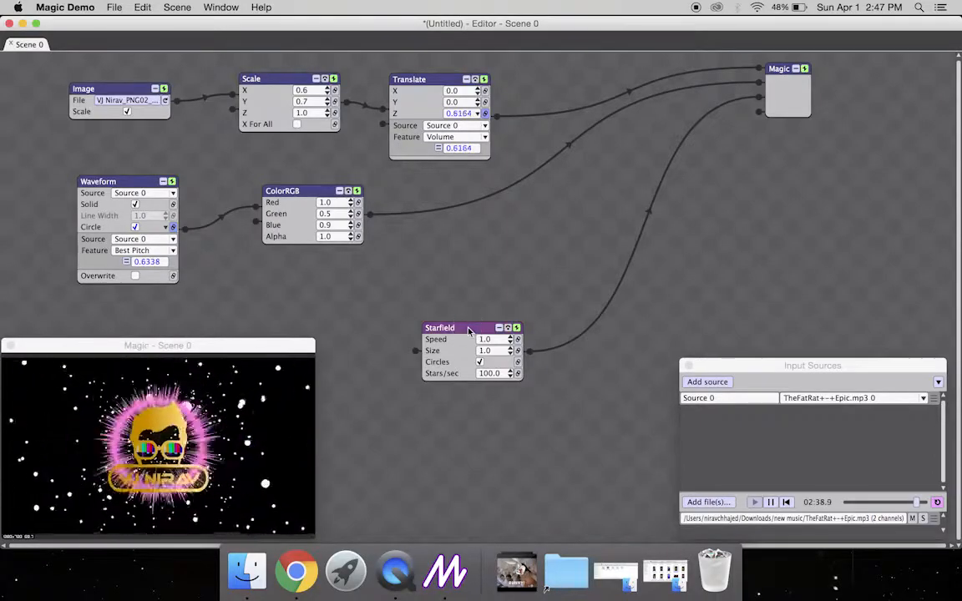
# Add a second ColorRGB module and place it to the right of Starfield, clear of its link
pyautogui.rightClick(491, 285)
pyautogui.moveTo(468, 258)
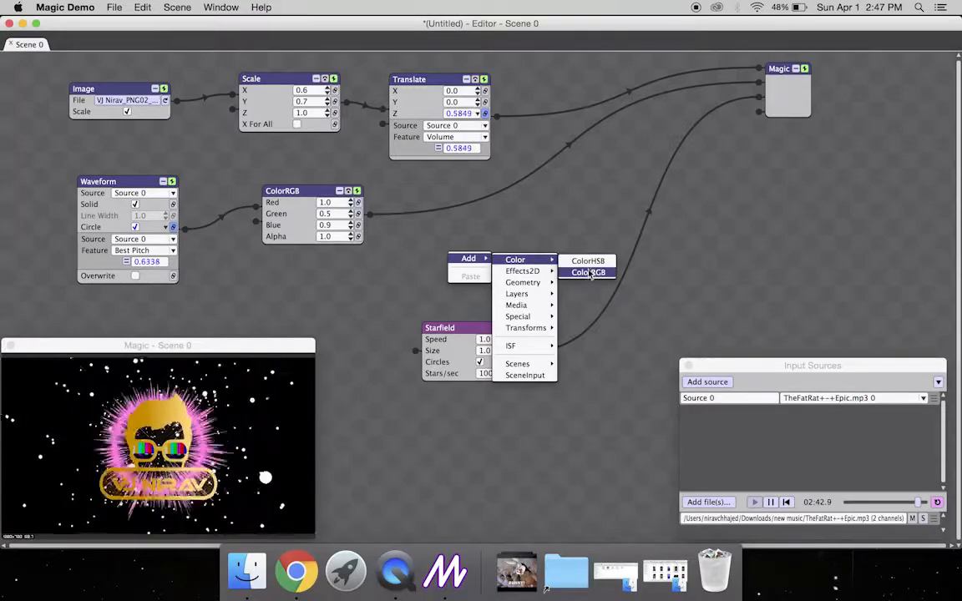
pyautogui.click(588, 273)
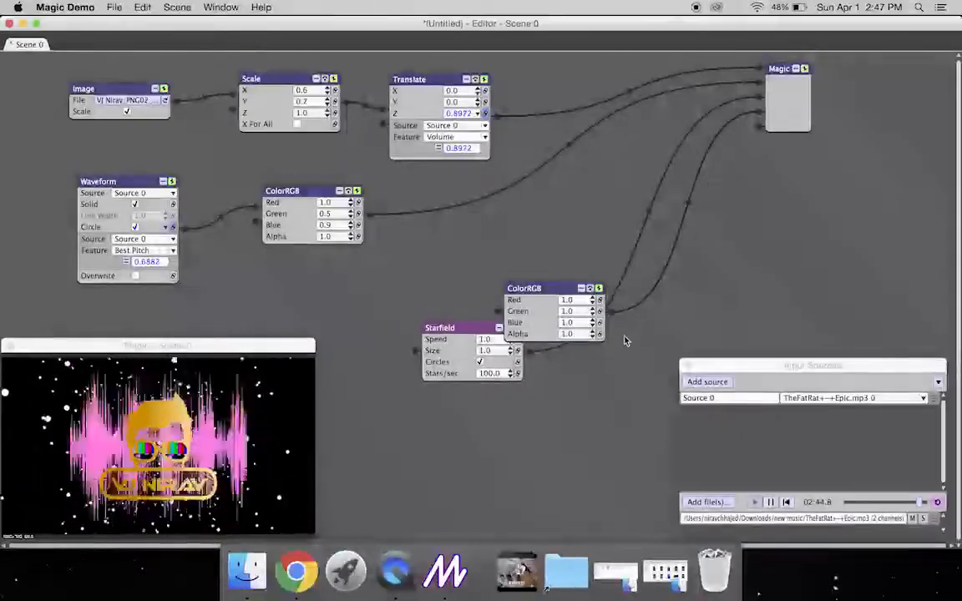
pyautogui.moveTo(594, 294); pyautogui.dragTo(756, 293)
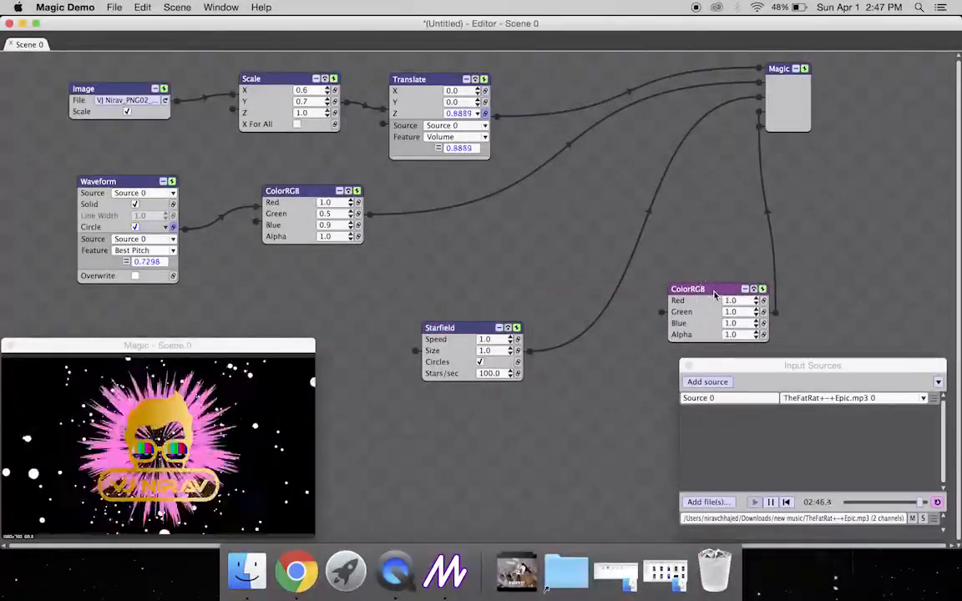
# Remove Starfield's direct link to Magic, move both modules closer together and connect Starfield into the new ColorRGB
pyautogui.rightClick(596, 321)
pyautogui.click(583, 314)
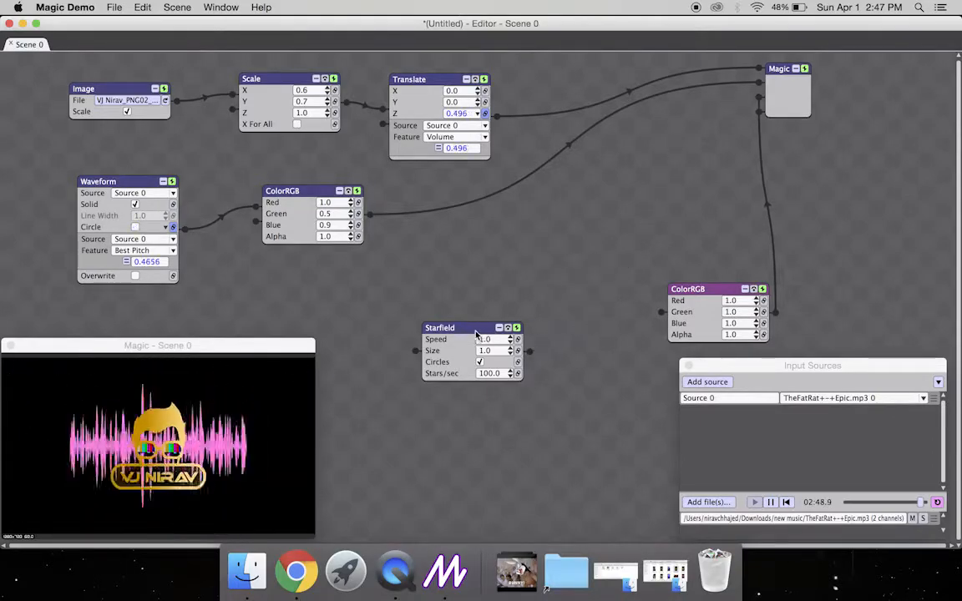
pyautogui.moveTo(477, 333); pyautogui.dragTo(401, 306)
pyautogui.moveTo(702, 289); pyautogui.dragTo(562, 273)
pyautogui.moveTo(453, 324); pyautogui.dragTo(521, 295)
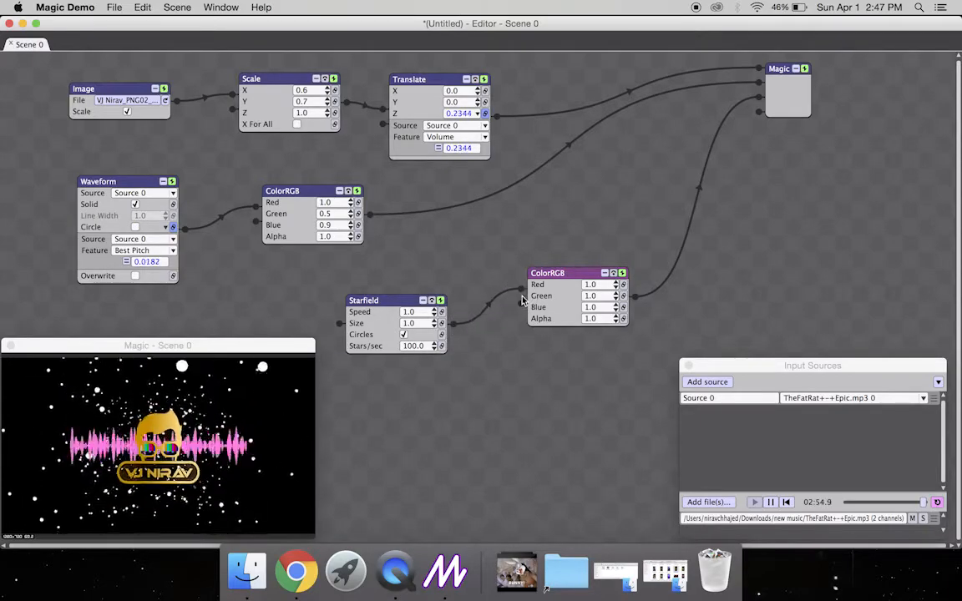
pyautogui.moveTo(405, 301); pyautogui.dragTo(406, 286)
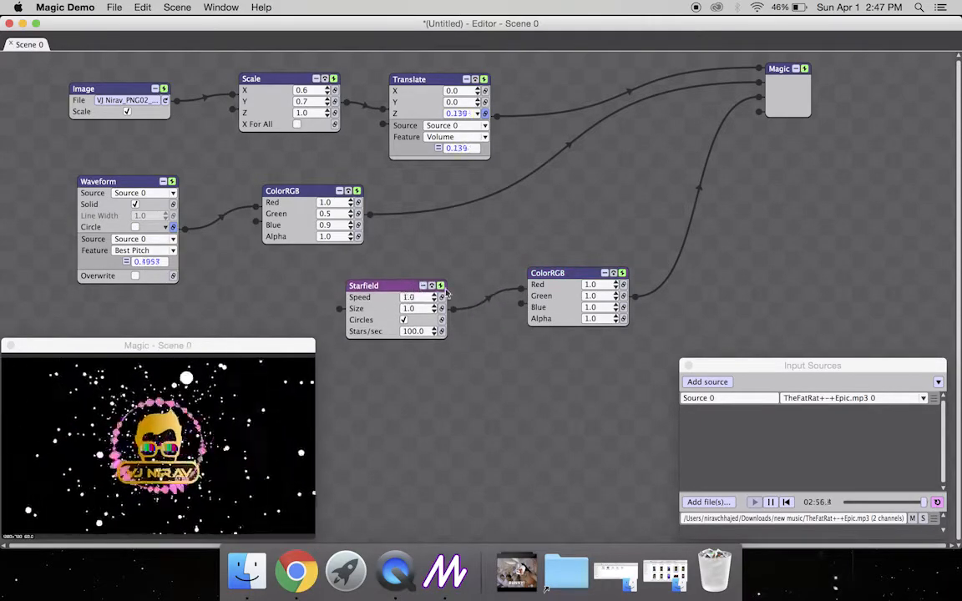
# Set Red to 0.8 and Green to 0.0 on the ColorRGB module fed by Starfield
pyautogui.click(616, 287)
pyautogui.click(616, 287)
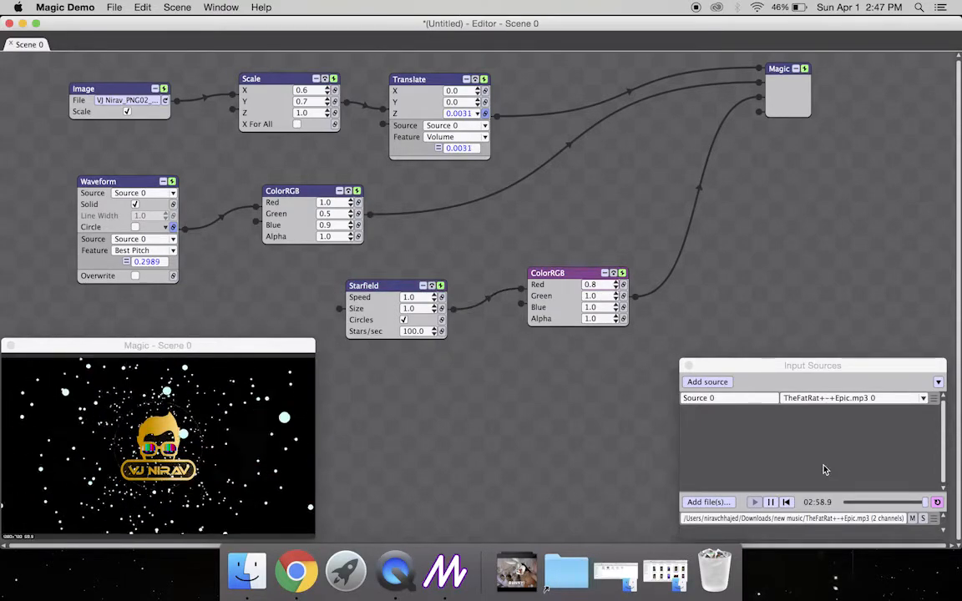
pyautogui.click(615, 299)
pyautogui.click(615, 299)
pyautogui.click(615, 299)
pyautogui.click(616, 299)
pyautogui.click(615, 299)
pyautogui.click(616, 299)
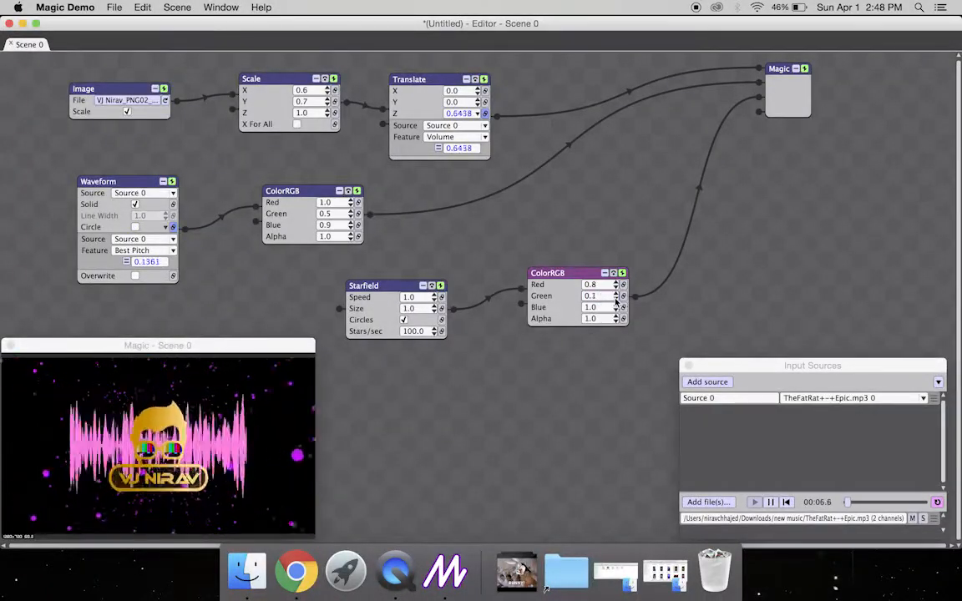
pyautogui.click(615, 299)
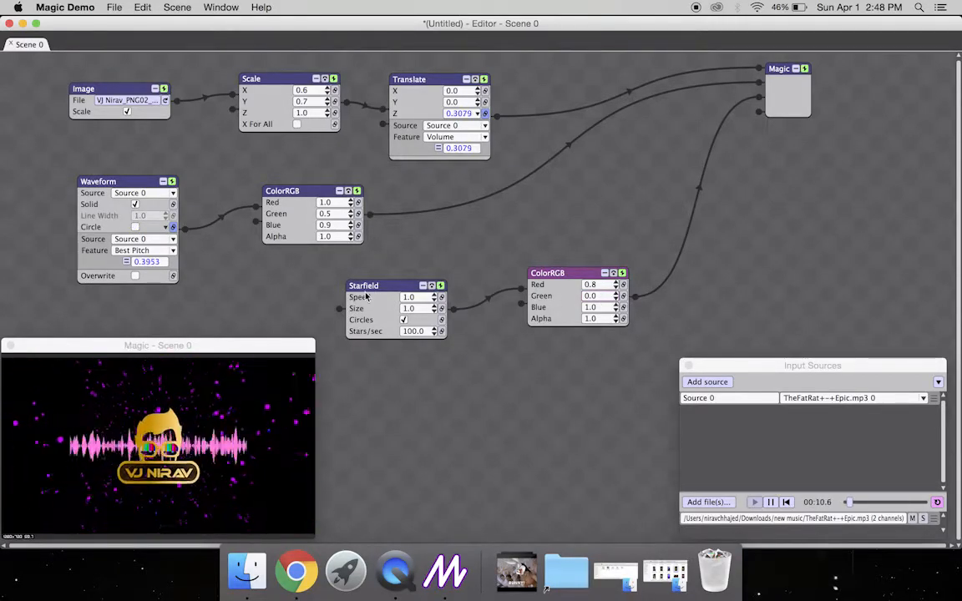
# Set Green to 0.0 and Blue to 0.4 on the ColorRGB module fed by Waveform
pyautogui.click(349, 218)
pyautogui.click(349, 217)
pyautogui.click(349, 218)
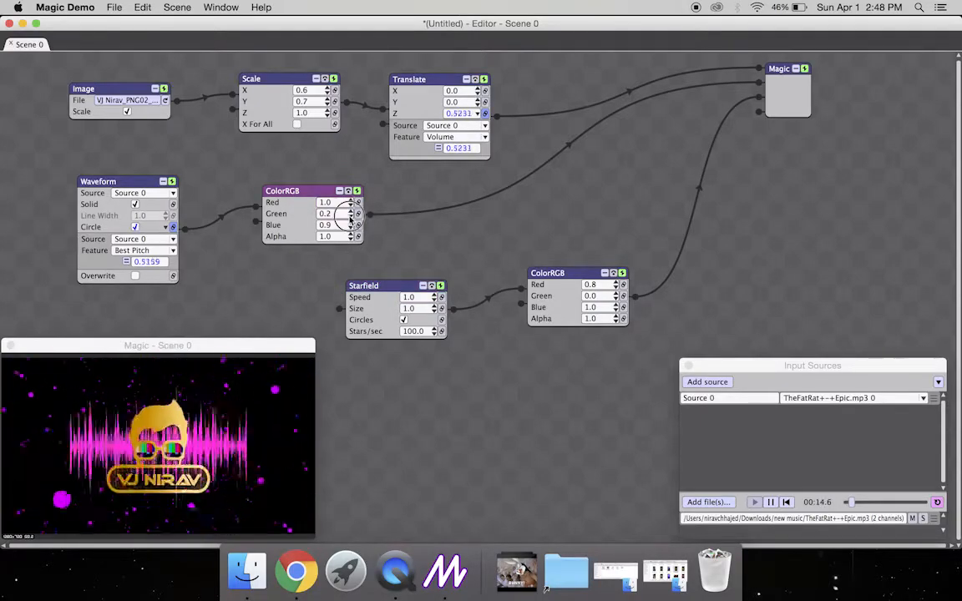
pyautogui.click(350, 218)
pyautogui.click(351, 218)
pyautogui.click(351, 229)
pyautogui.click(352, 229)
pyautogui.click(351, 229)
pyautogui.click(352, 229)
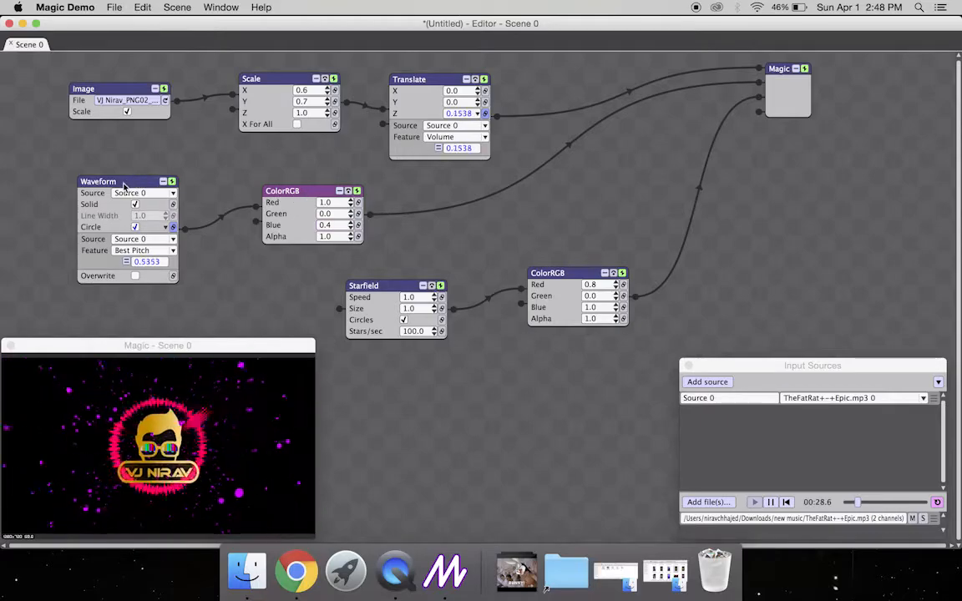
# Try Volume and the 20-80 Hz range as the audio feature driving the Waveform module's Circle option
pyautogui.moveTo(124, 186); pyautogui.dragTo(125, 183)
pyautogui.click(135, 226)
pyautogui.click(173, 250)
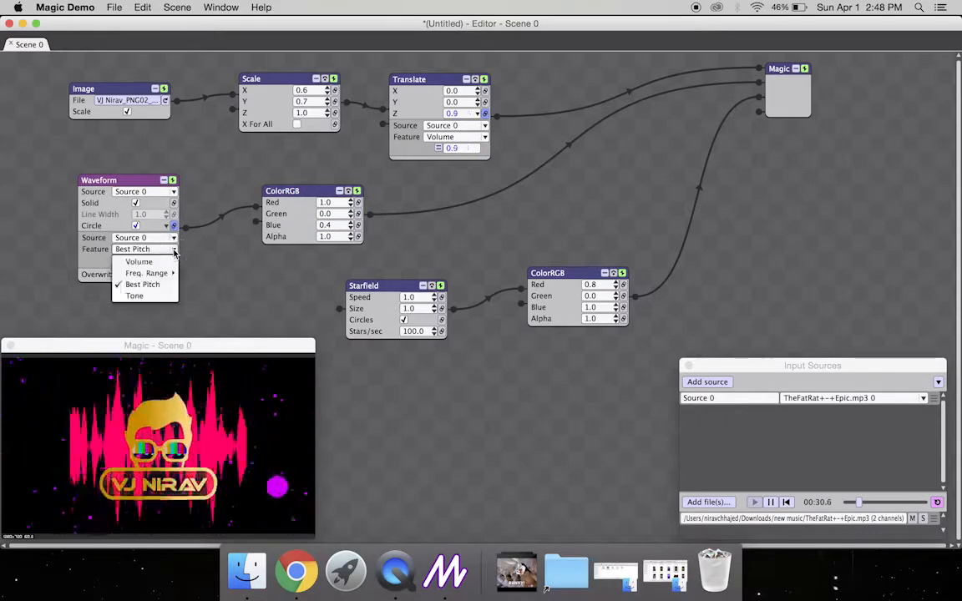
pyautogui.click(131, 186)
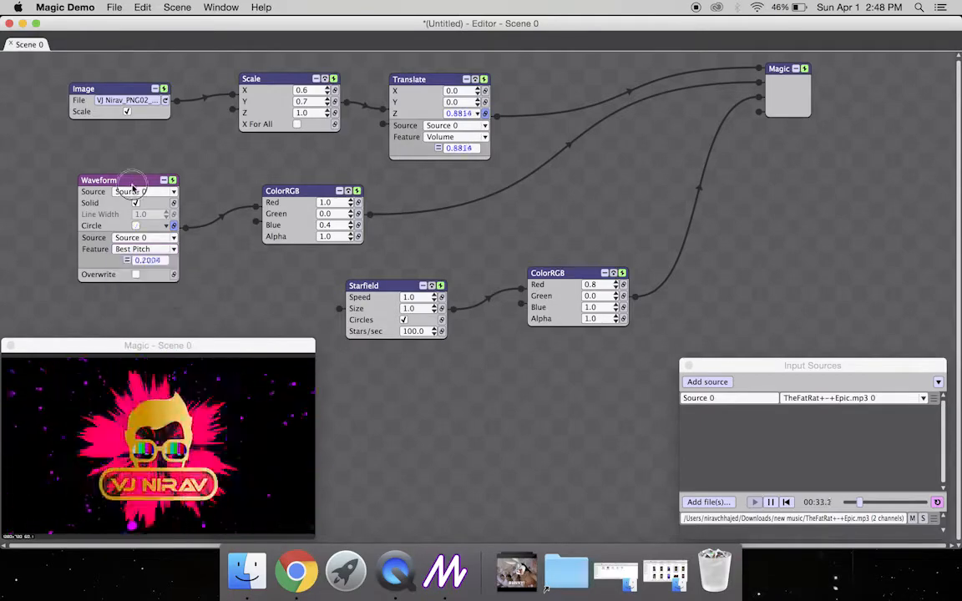
pyautogui.click(172, 250)
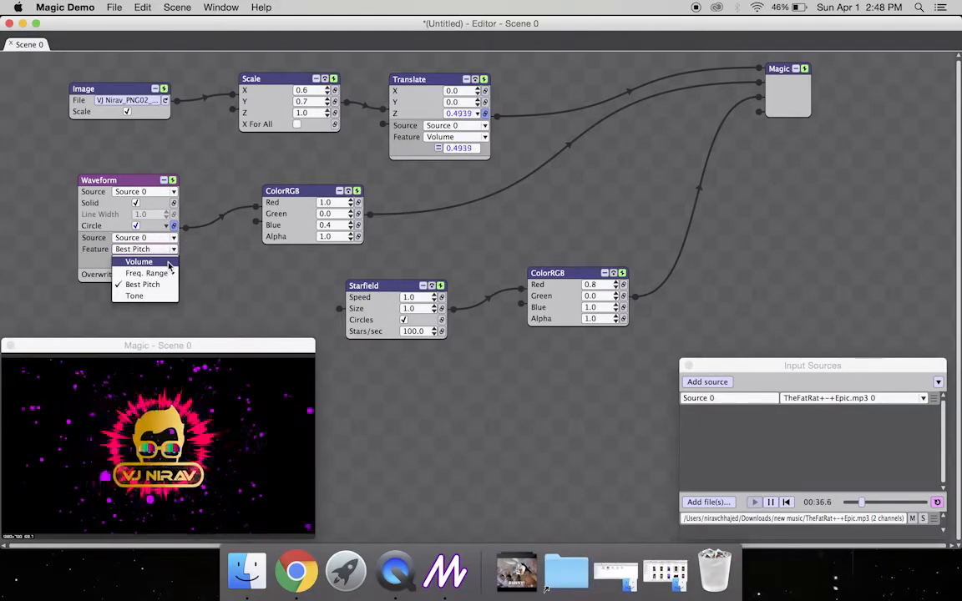
pyautogui.click(169, 263)
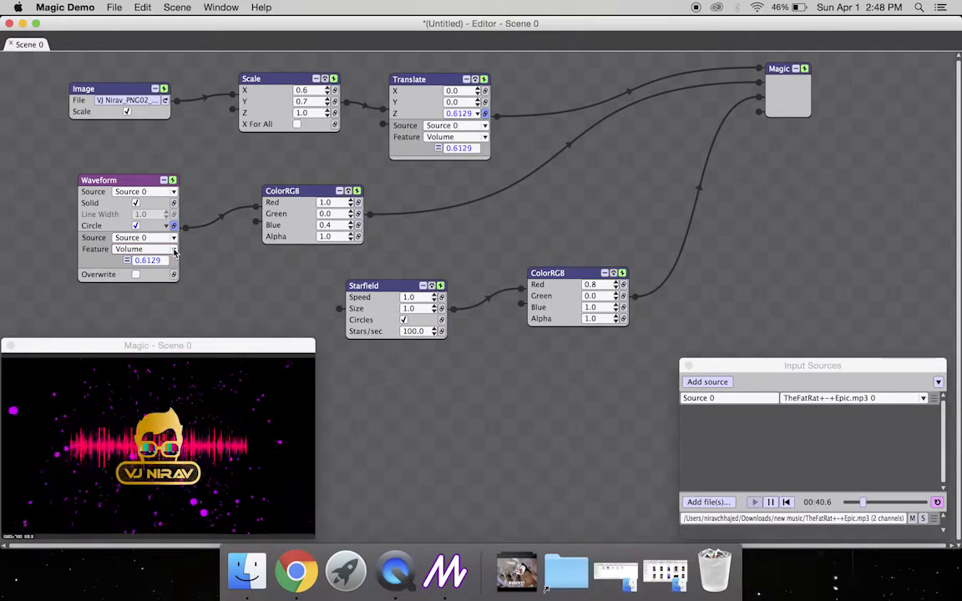
pyautogui.click(173, 251)
pyautogui.moveTo(158, 273)
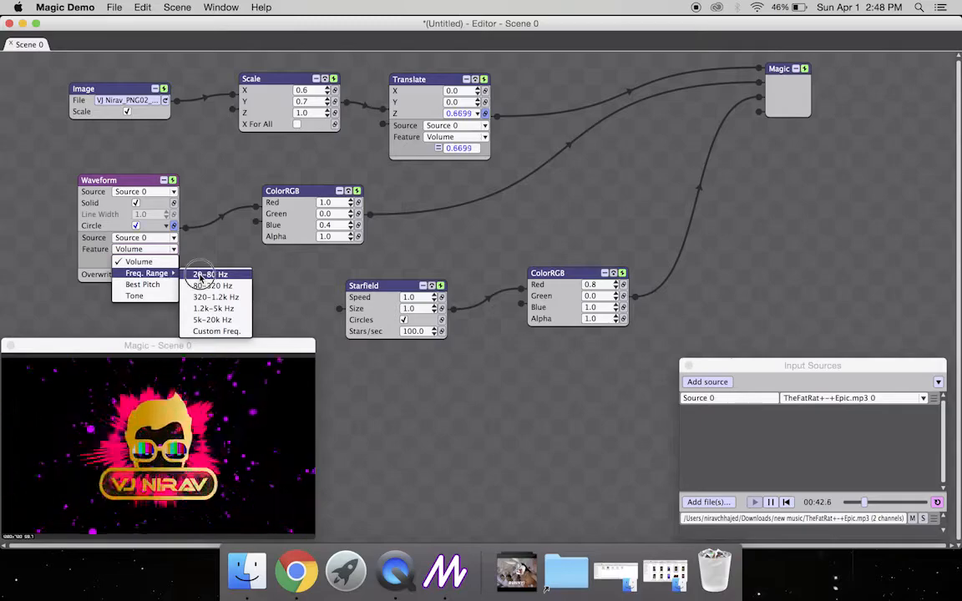
pyautogui.click(200, 275)
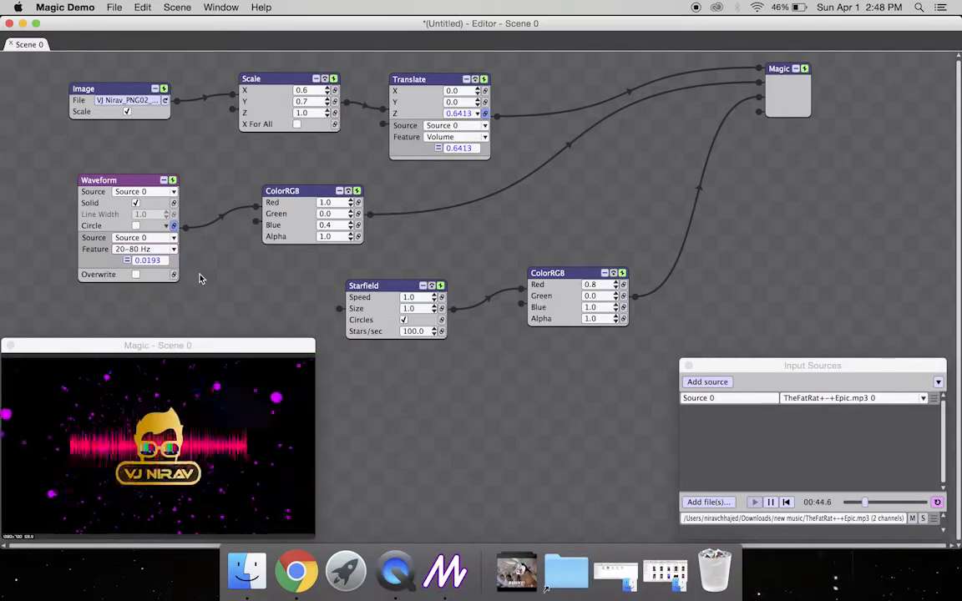
# Set the feature driving the Waveform's Circle option to Tone and unlink the Translate module's Z from its input
pyautogui.click(171, 249)
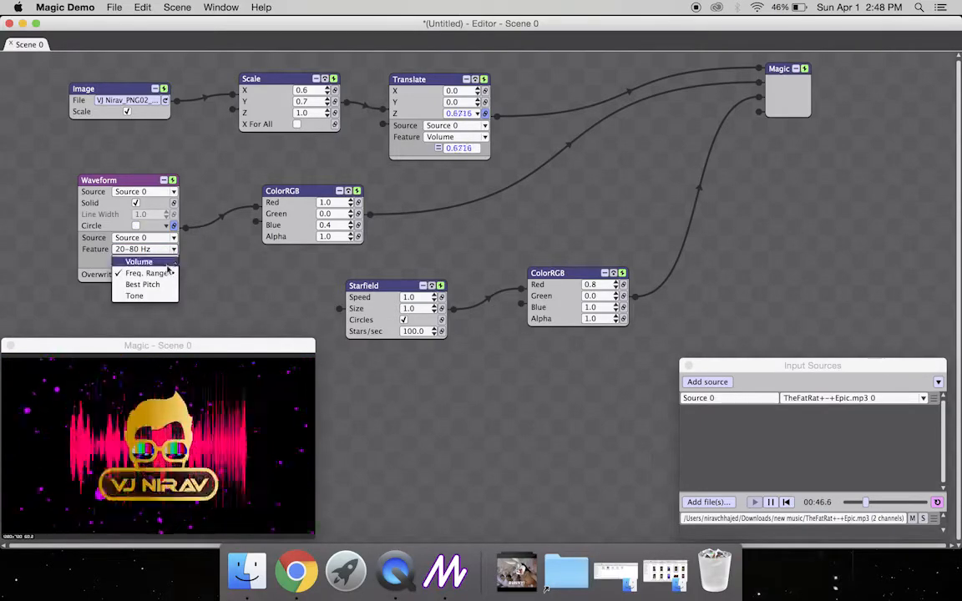
pyautogui.click(136, 295)
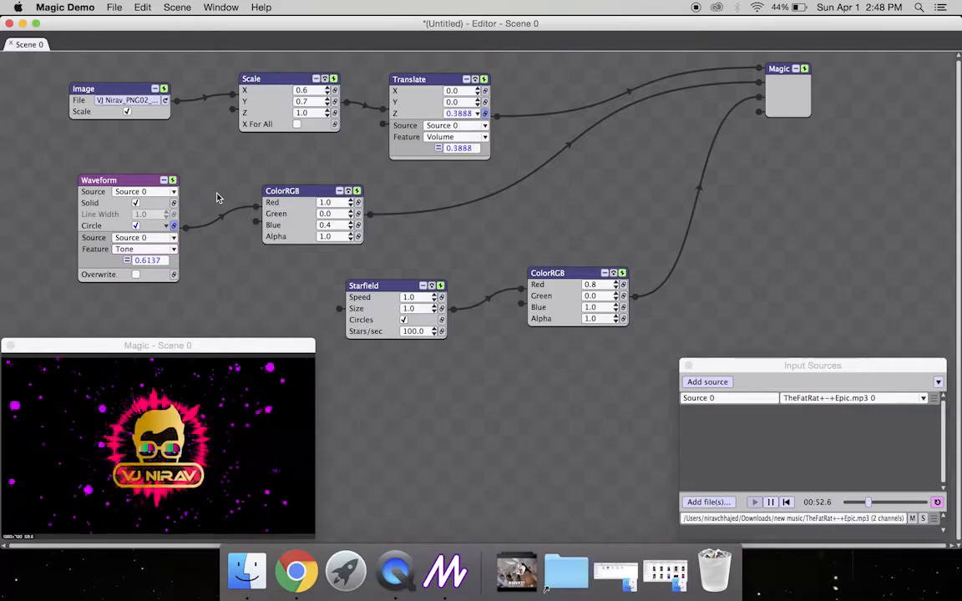
pyautogui.click(486, 117)
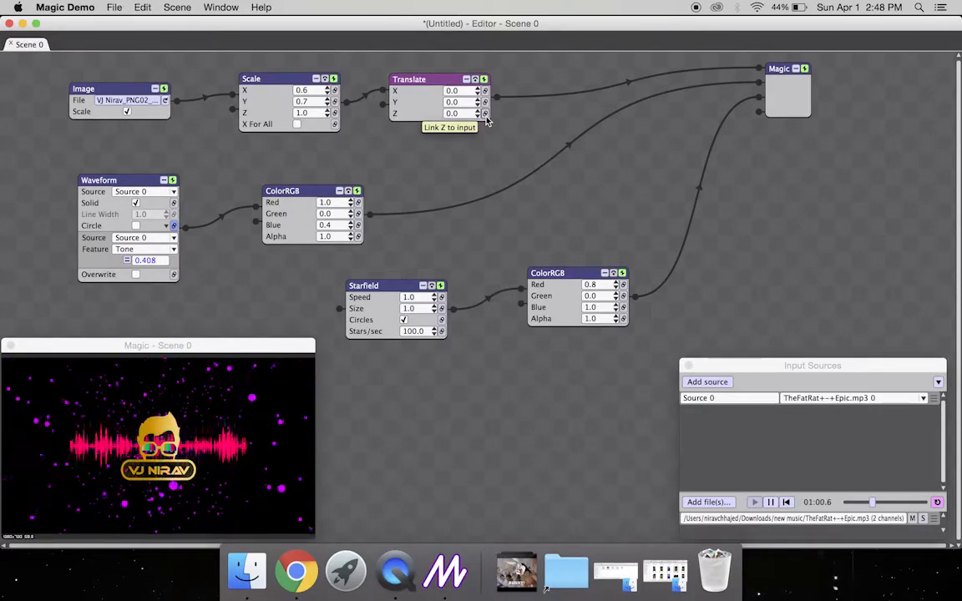
pyautogui.rightClick(397, 411)
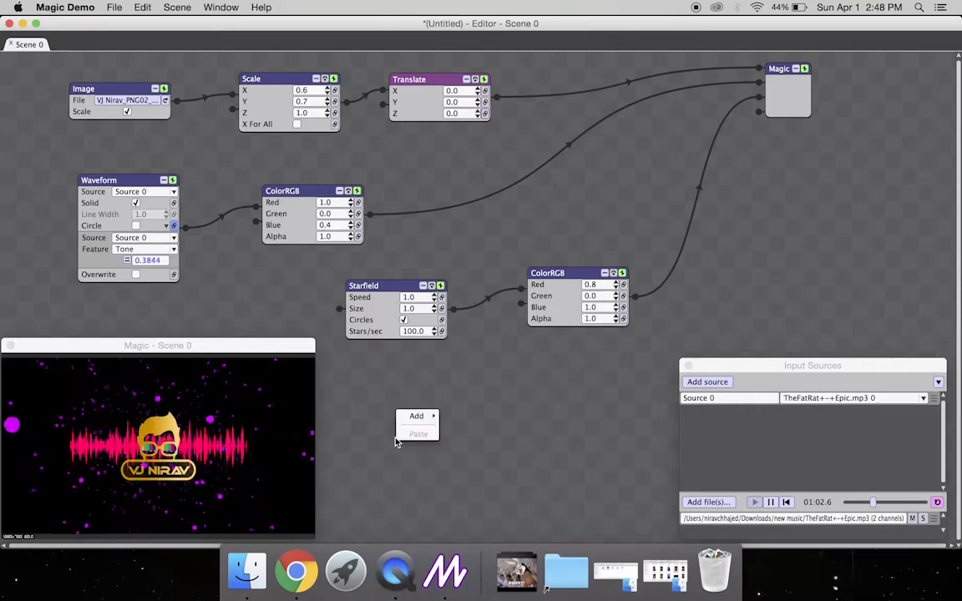
pyautogui.moveTo(432, 417)
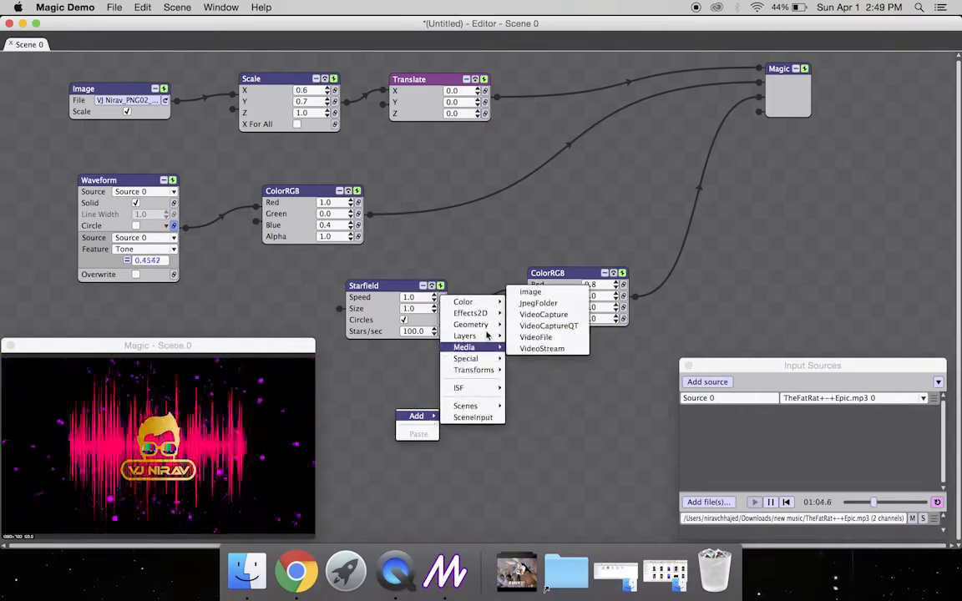
pyautogui.moveTo(491, 327)
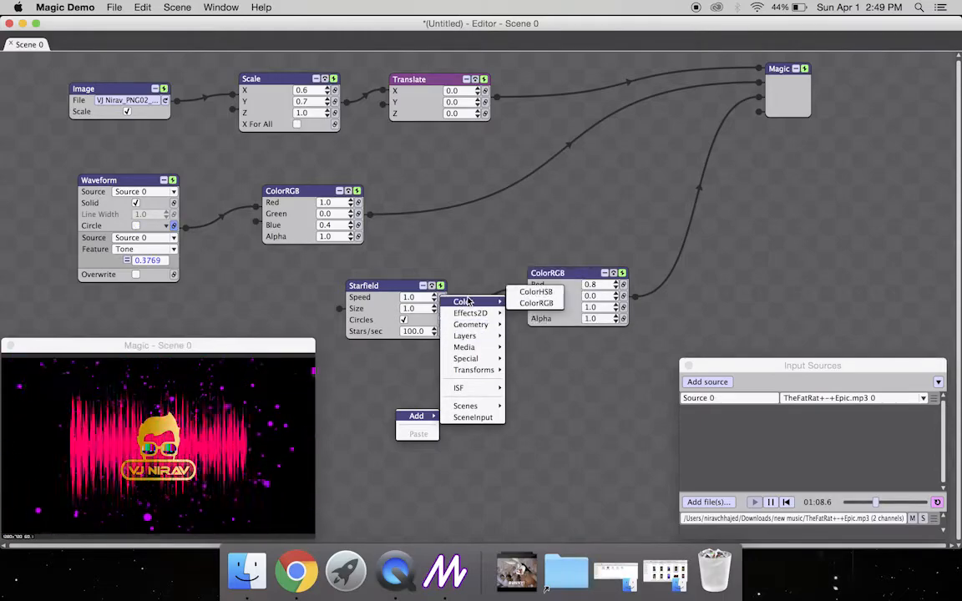
pyautogui.click(436, 456)
# Add a Kaleidoscope 2D effect module below the Starfield chain and lower the system volume
pyautogui.rightClick(437, 425)
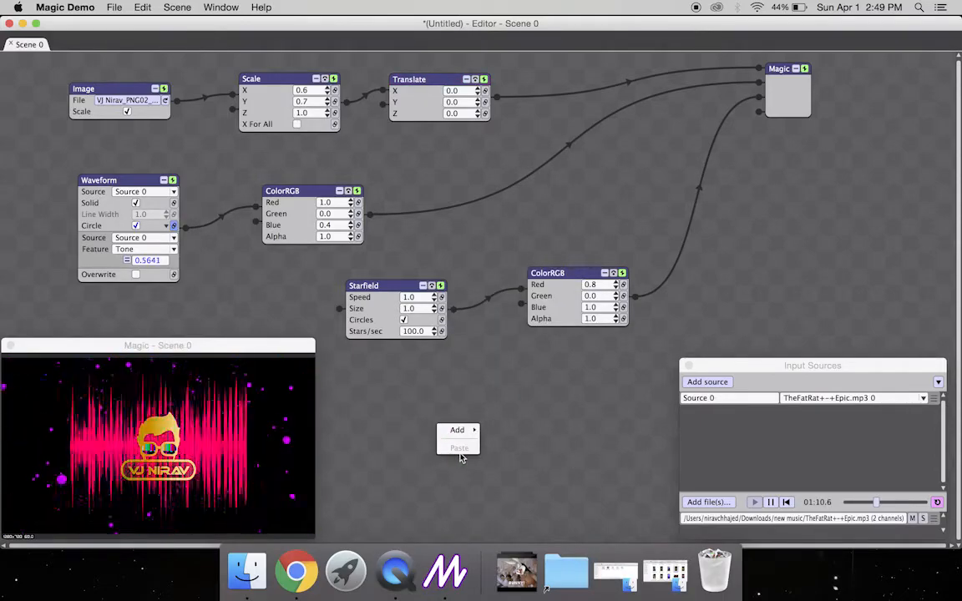
pyautogui.moveTo(468, 431)
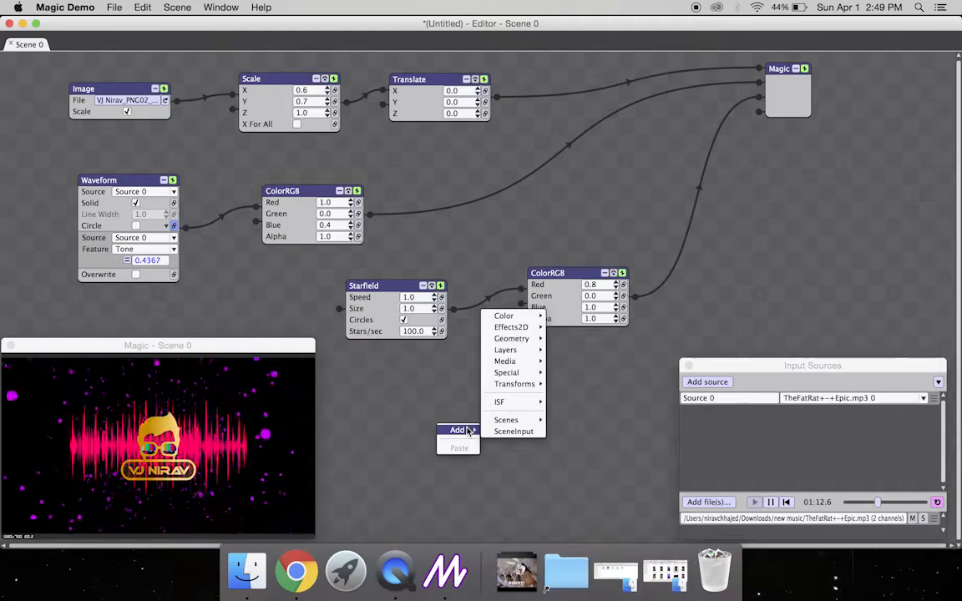
pyautogui.moveTo(522, 405)
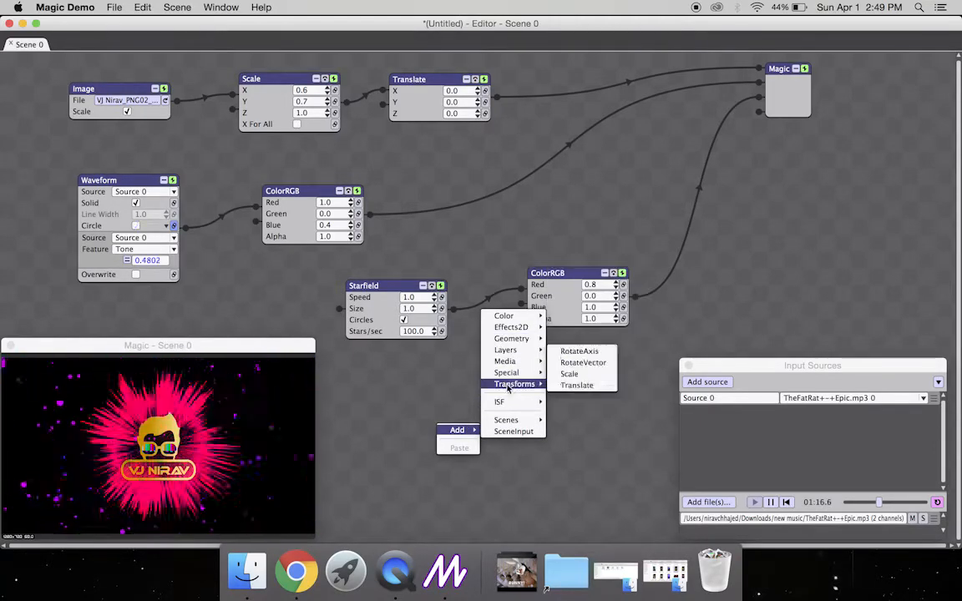
pyautogui.moveTo(532, 336)
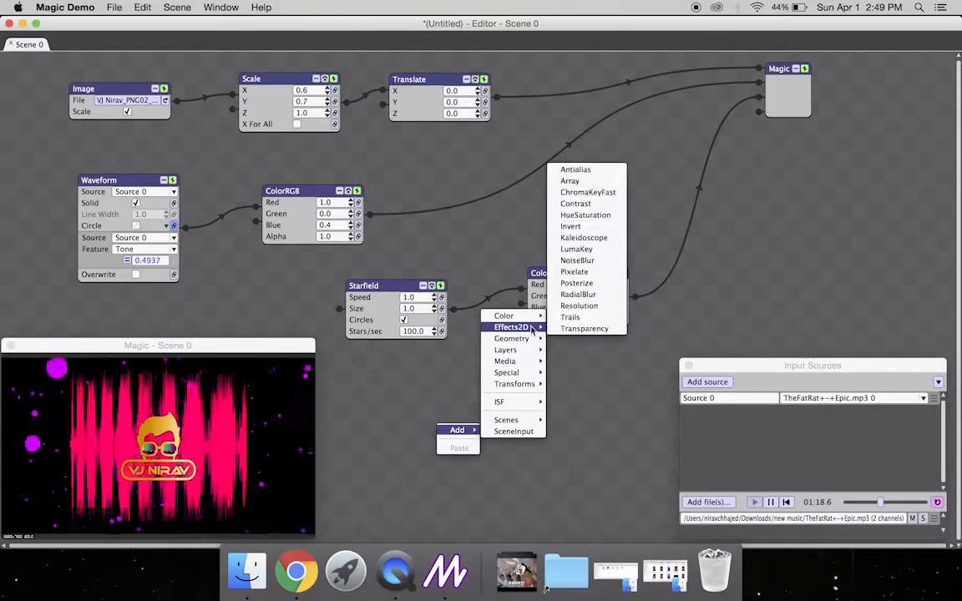
pyautogui.press('XF86AudioLowerVolume')
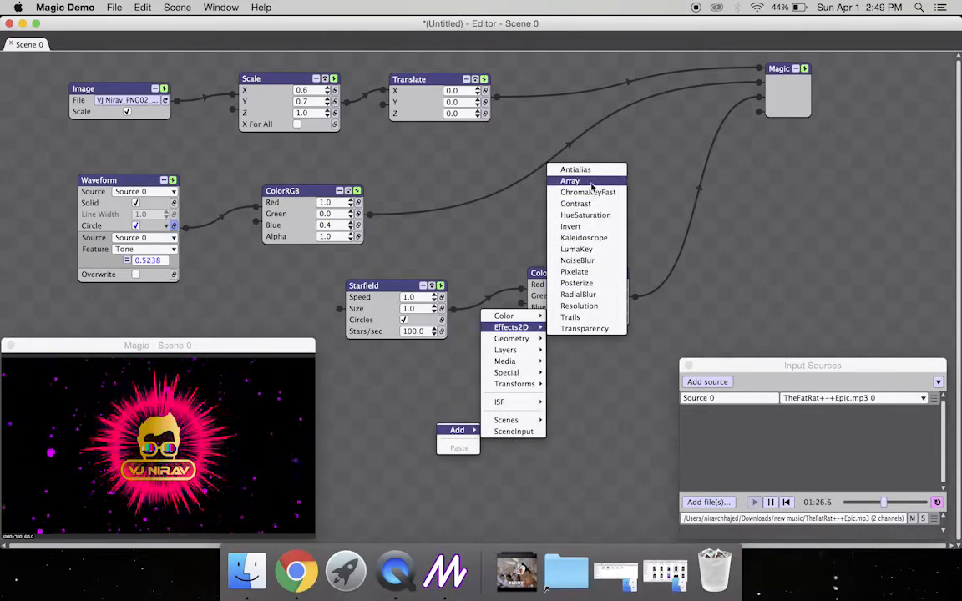
pyautogui.click(594, 243)
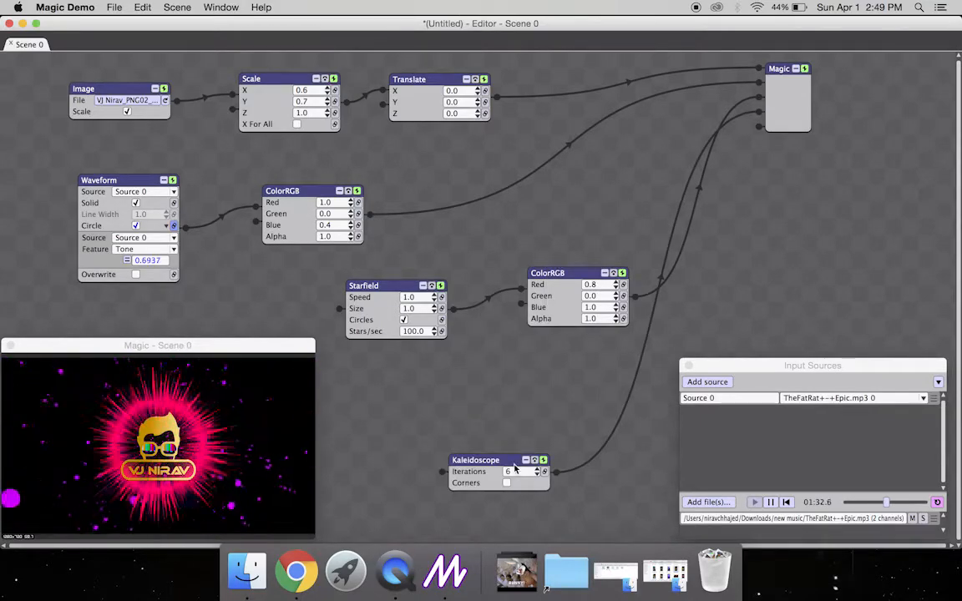
# Move the Kaleidoscope module above Starfield's ColorRGB and remove its link to Magic
pyautogui.moveTo(514, 470); pyautogui.dragTo(615, 215)
pyautogui.rightClick(614, 214)
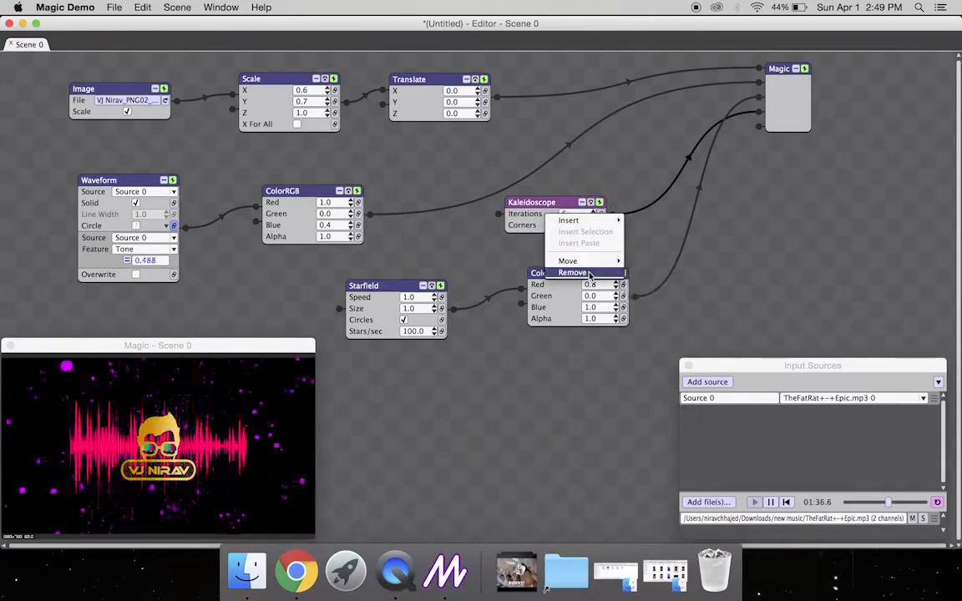
pyautogui.click(590, 274)
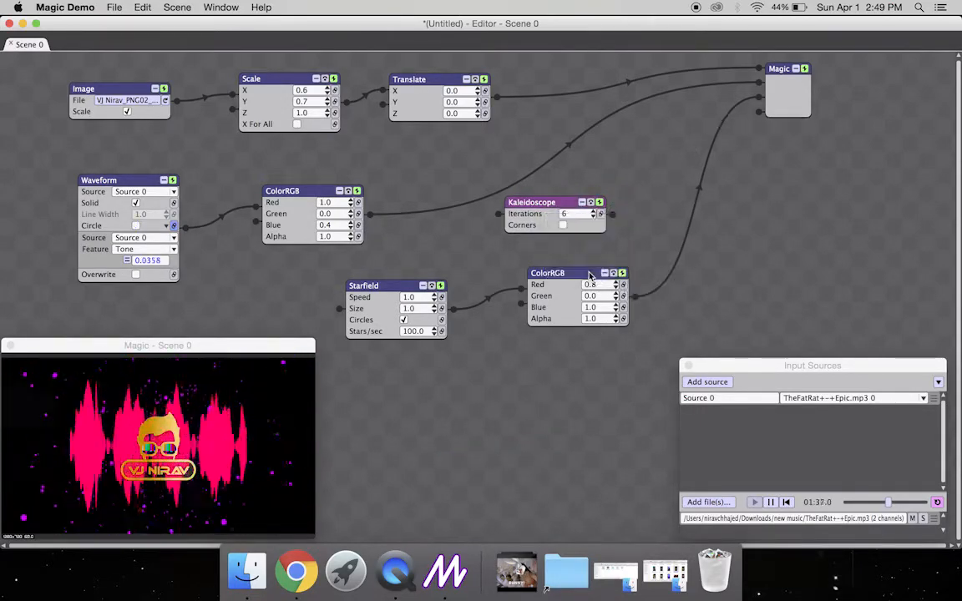
# Remove the Waveform ColorRGB's direct link to Magic and route its output through the Kaleidoscope module into Magic
pyautogui.rightClick(587, 134)
pyautogui.click(554, 192)
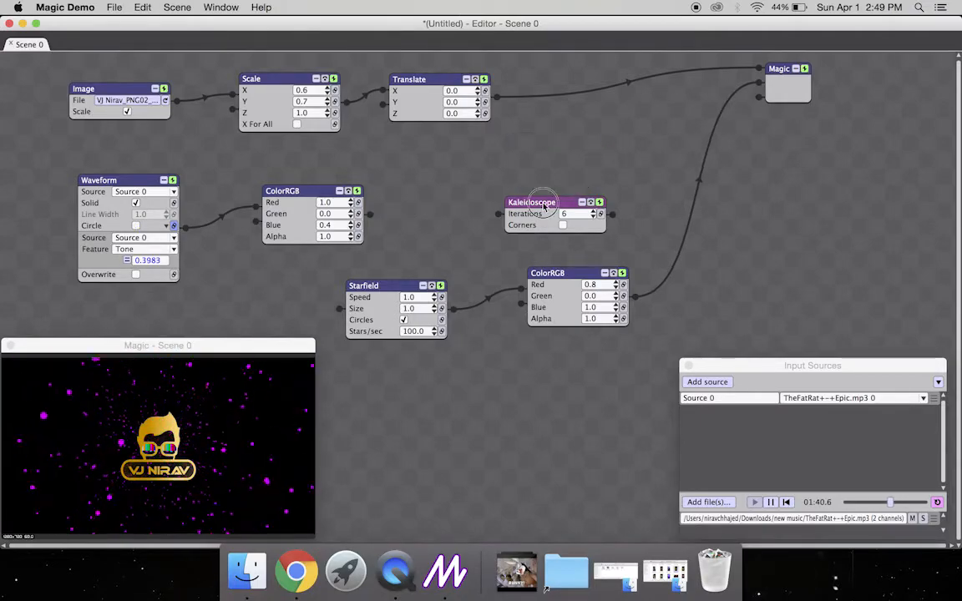
pyautogui.moveTo(543, 206); pyautogui.dragTo(541, 166)
pyautogui.moveTo(370, 214); pyautogui.dragTo(496, 175)
pyautogui.moveTo(609, 175); pyautogui.dragTo(758, 102)
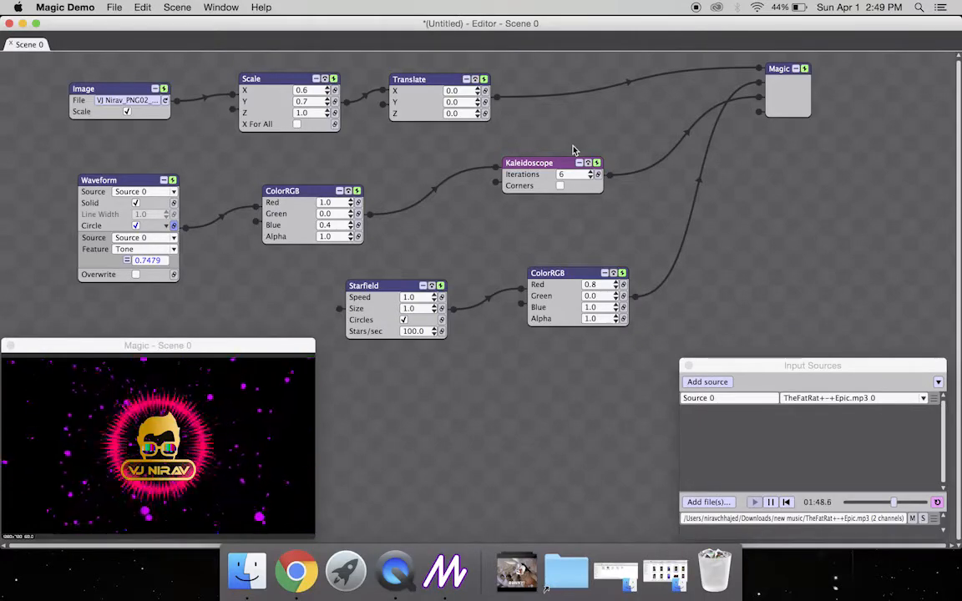
# Set Blue to 0.0 in the Waveform's ColorRGB module and pause the music
pyautogui.click(288, 190)
pyautogui.click(351, 229)
pyautogui.click(351, 231)
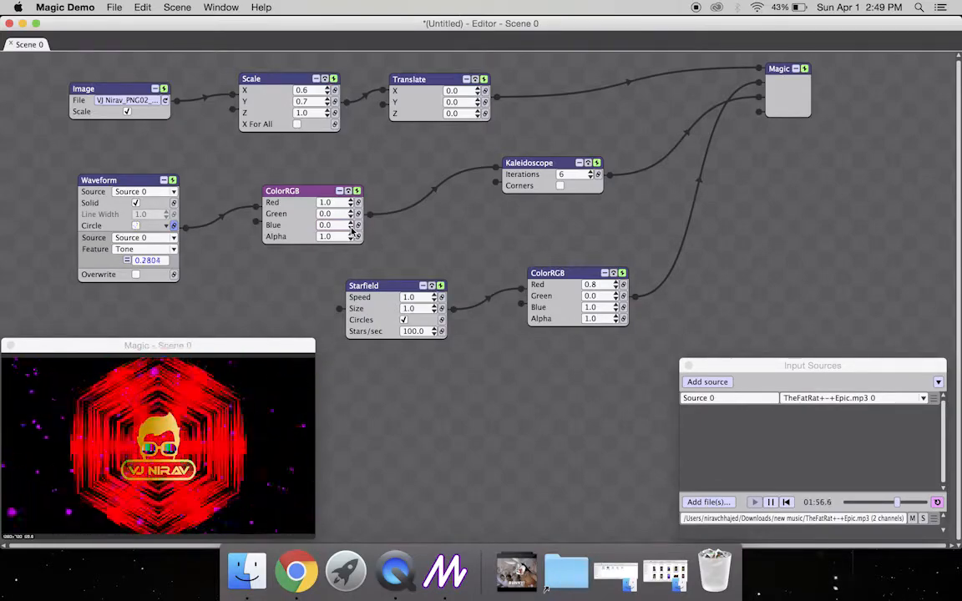
pyautogui.click(769, 502)
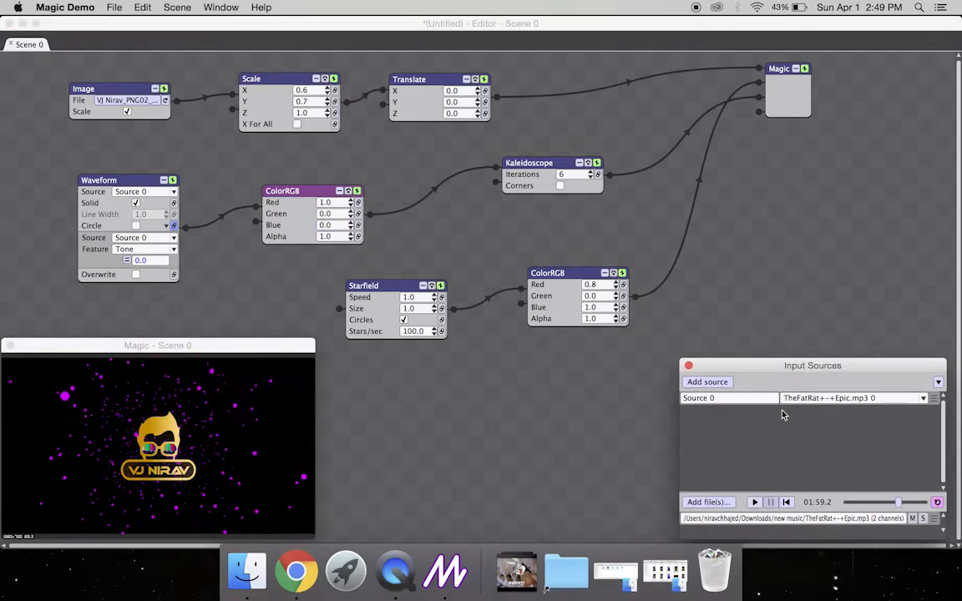
pyautogui.click(512, 31)
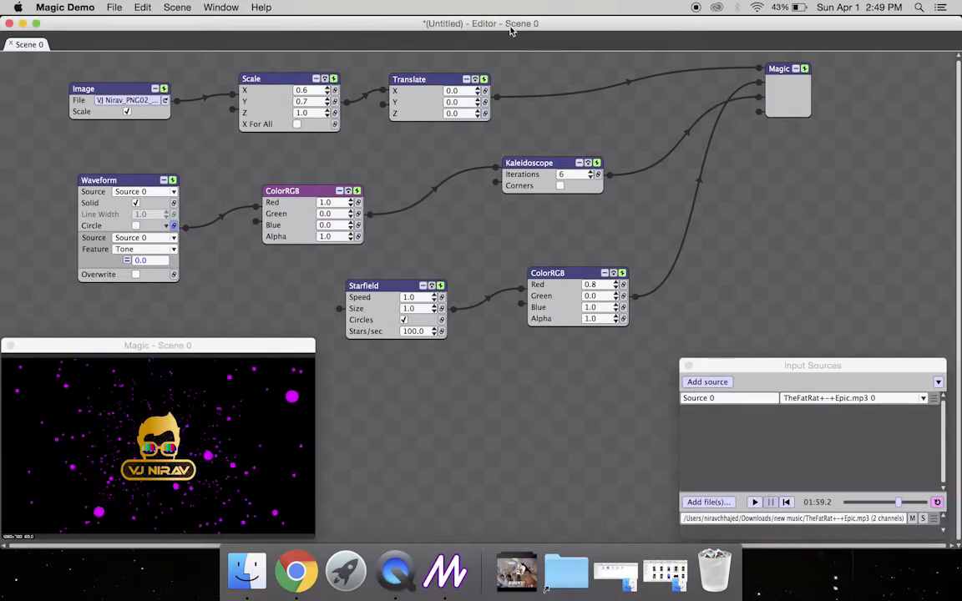
# Set up a movie export to the Desktop, naming the output file with the VJ's name followed by "fat rat visuals"
pyautogui.click(102, 7)
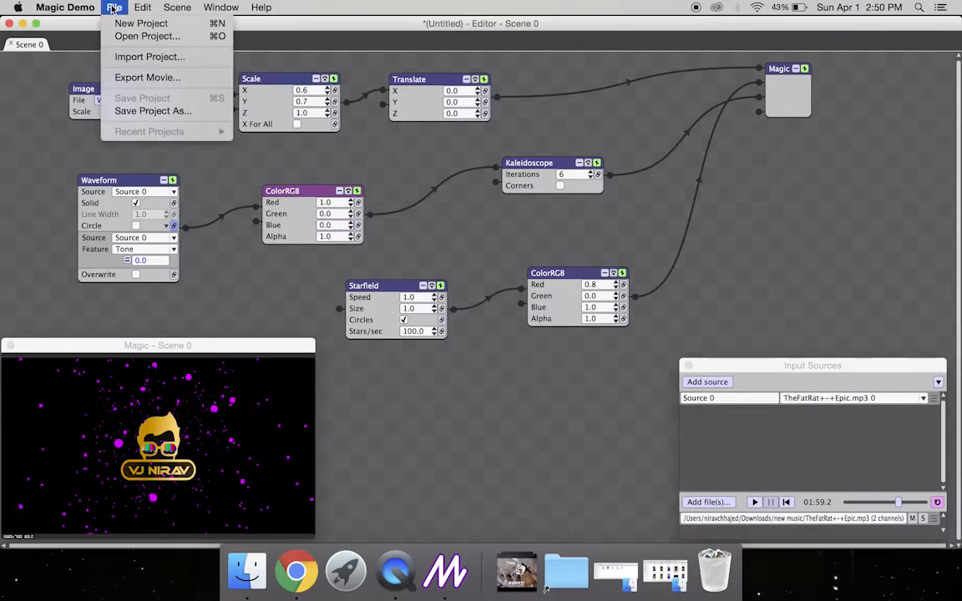
pyautogui.click(149, 78)
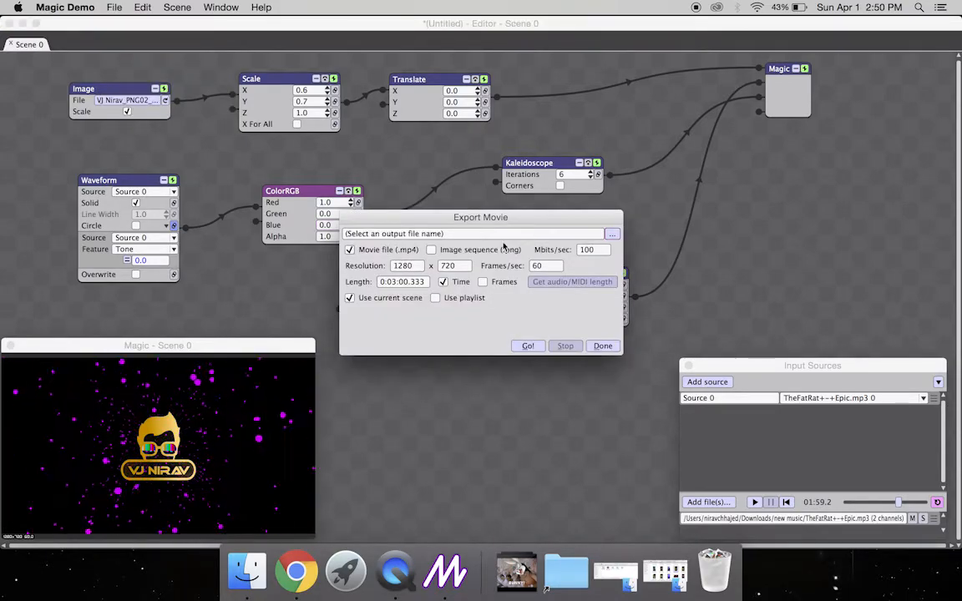
pyautogui.click(437, 236)
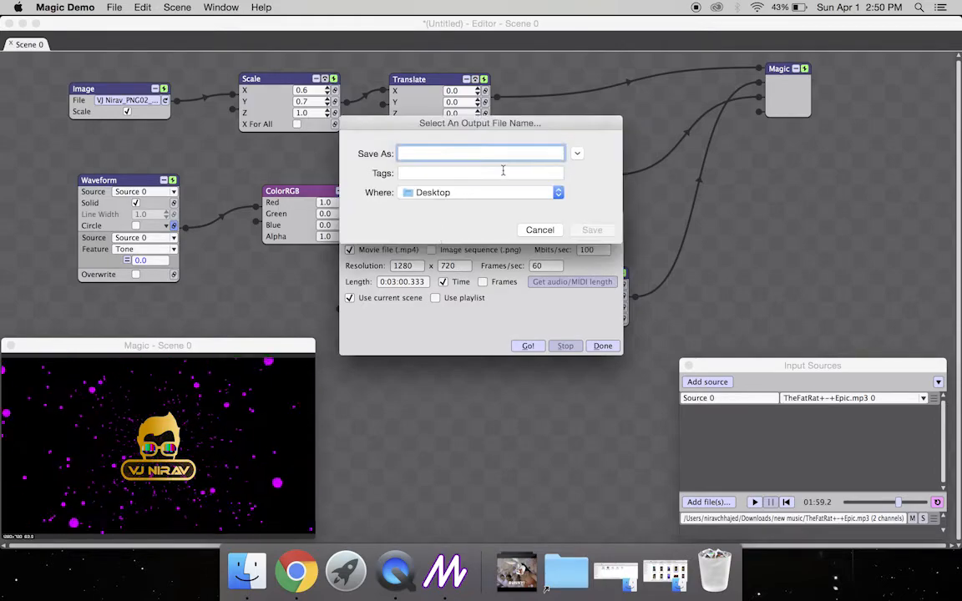
pyautogui.write('vj ni')
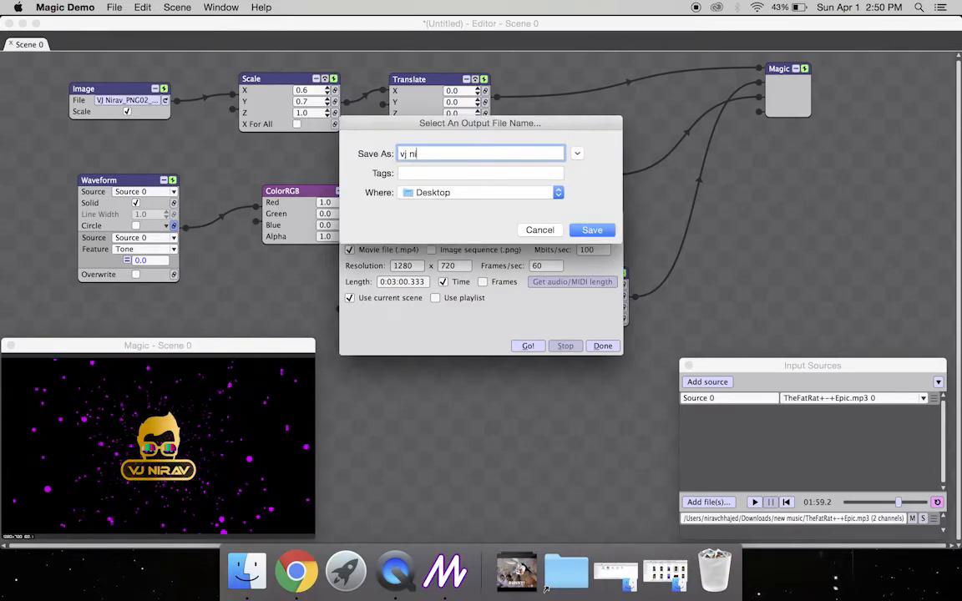
pyautogui.write('rav fat rat visuals')
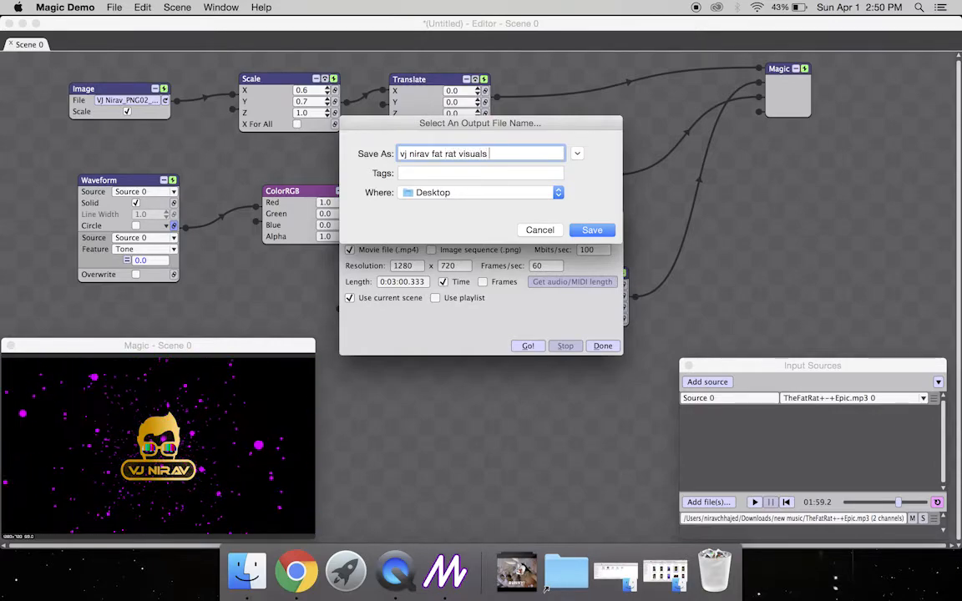
pyautogui.click(593, 232)
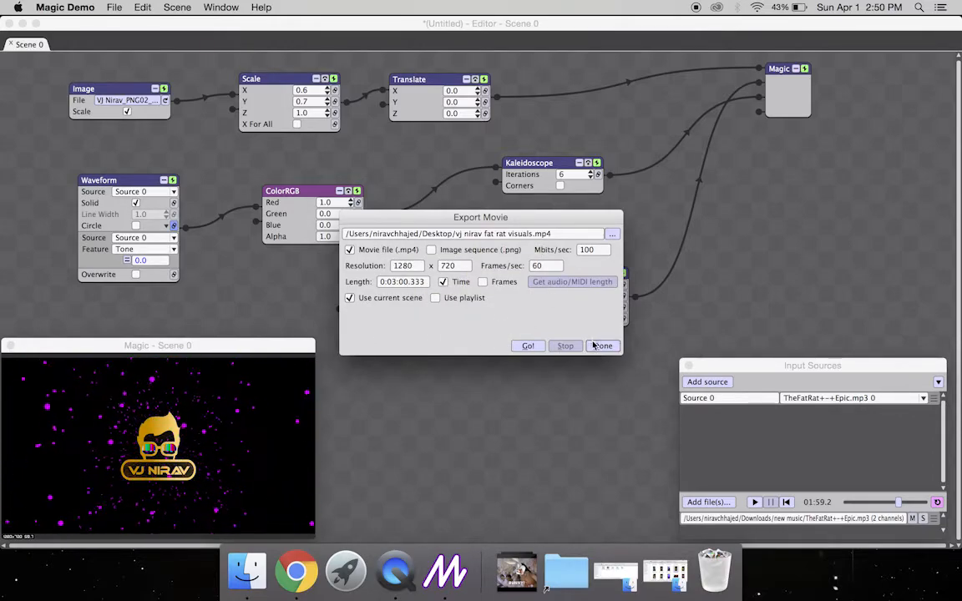
# Start exporting the movie, stop it after a short part has rendered and close the export settings
pyautogui.click(530, 346)
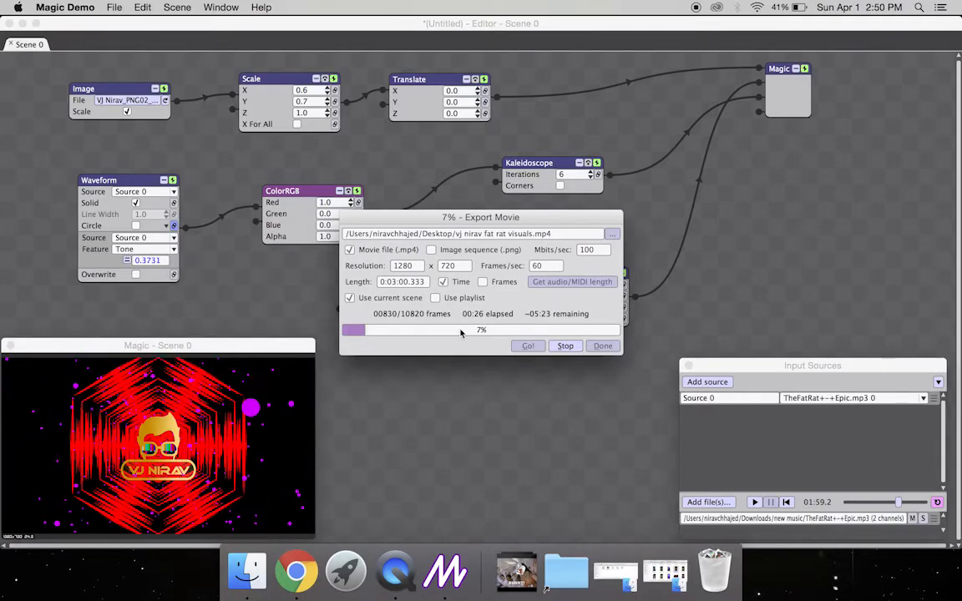
pyautogui.click(565, 345)
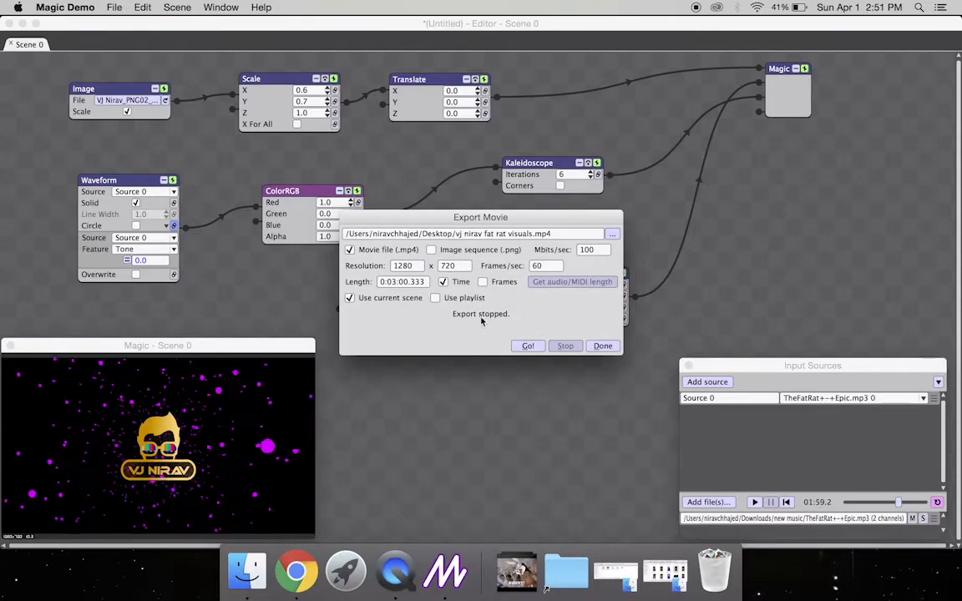
pyautogui.click(603, 346)
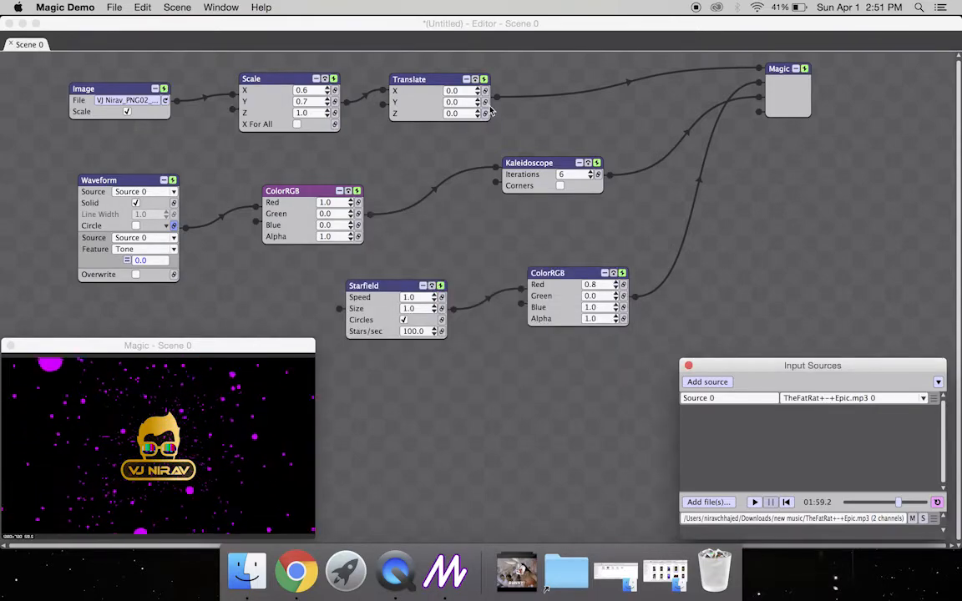
# Minimize the editor and move the exported "fat rat visuals" MP4 to an empty area in the upper middle of the desktop
pyautogui.click(22, 23)
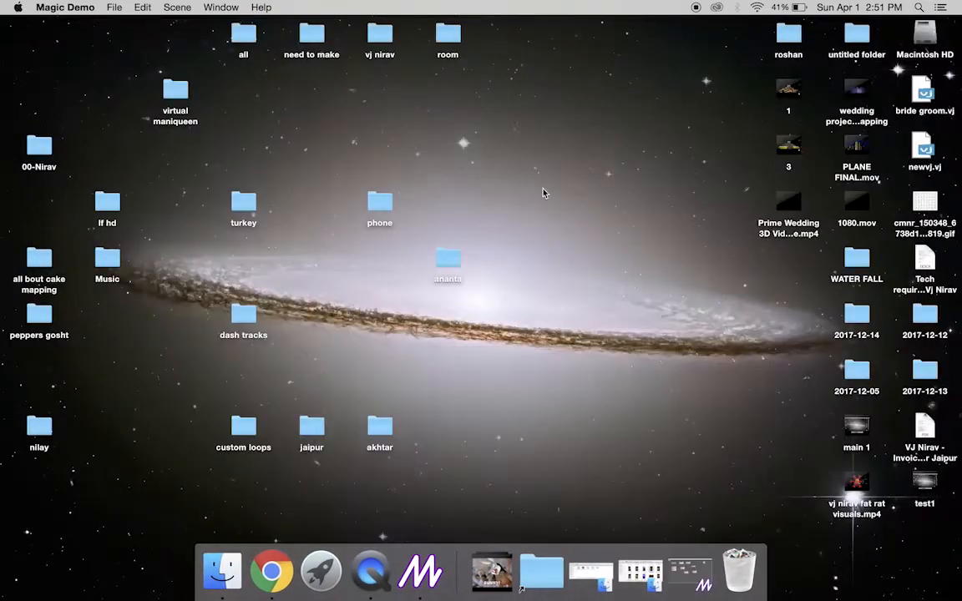
pyautogui.click(691, 308)
pyautogui.moveTo(857, 486); pyautogui.dragTo(553, 204)
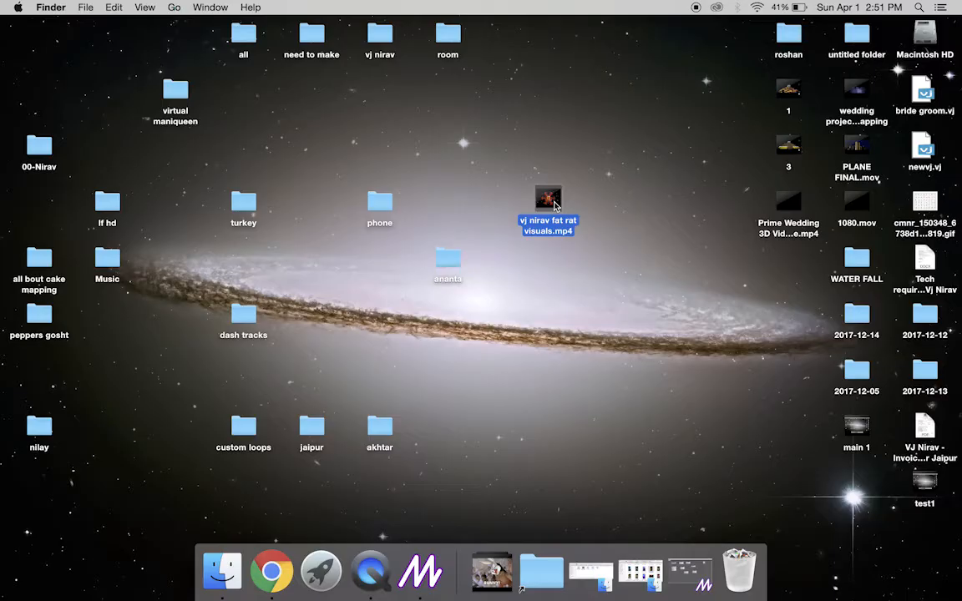
# Play the exported MP4 in a quick preview and raise the system volume
pyautogui.press('space')
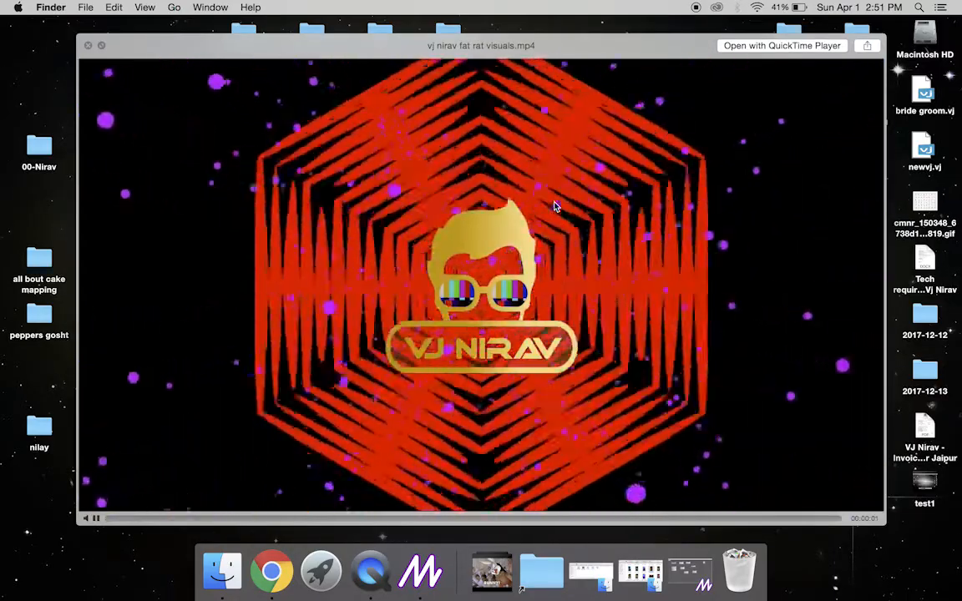
pyautogui.press('XF86AudioRaiseVolume')
pyautogui.press('XF86AudioRaiseVolume')
pyautogui.press('XF86AudioRaiseVolume')
pyautogui.press('XF86AudioRaiseVolume')
pyautogui.press('XF86AudioRaiseVolume')
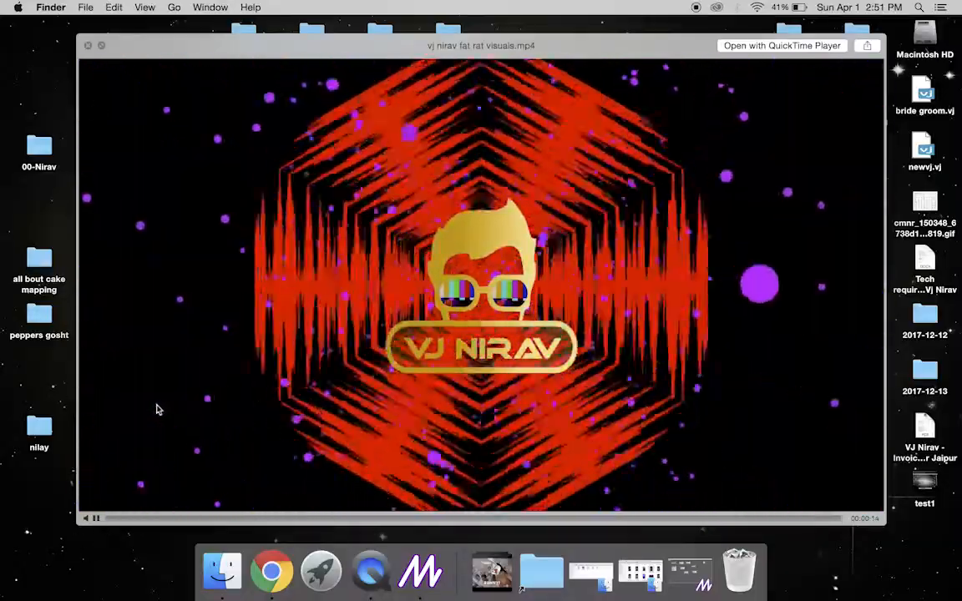
# View the previewed video in full screen, return to the windowed preview and reposition it slightly higher on the desktop
pyautogui.click(101, 45)
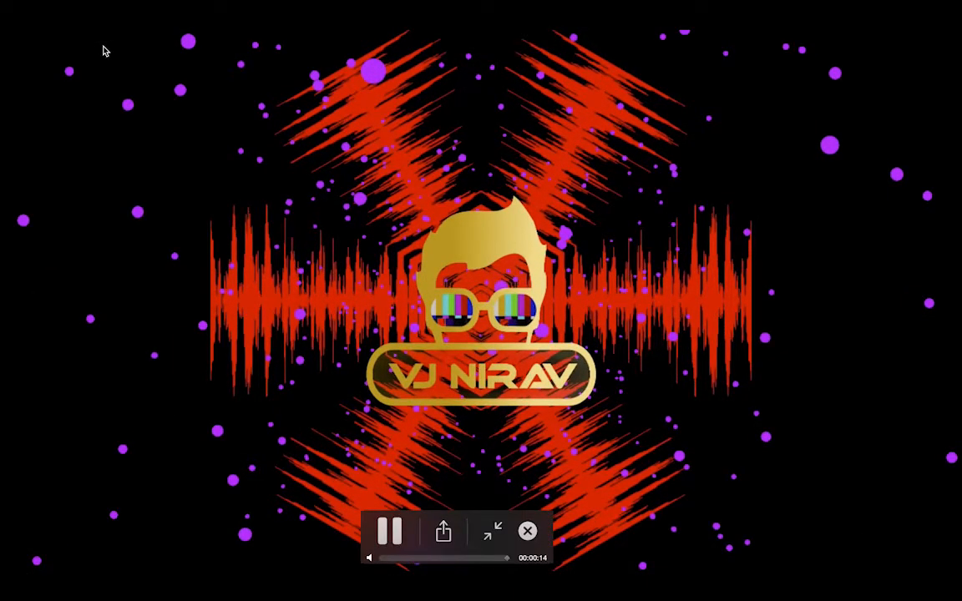
pyautogui.press('Escape')
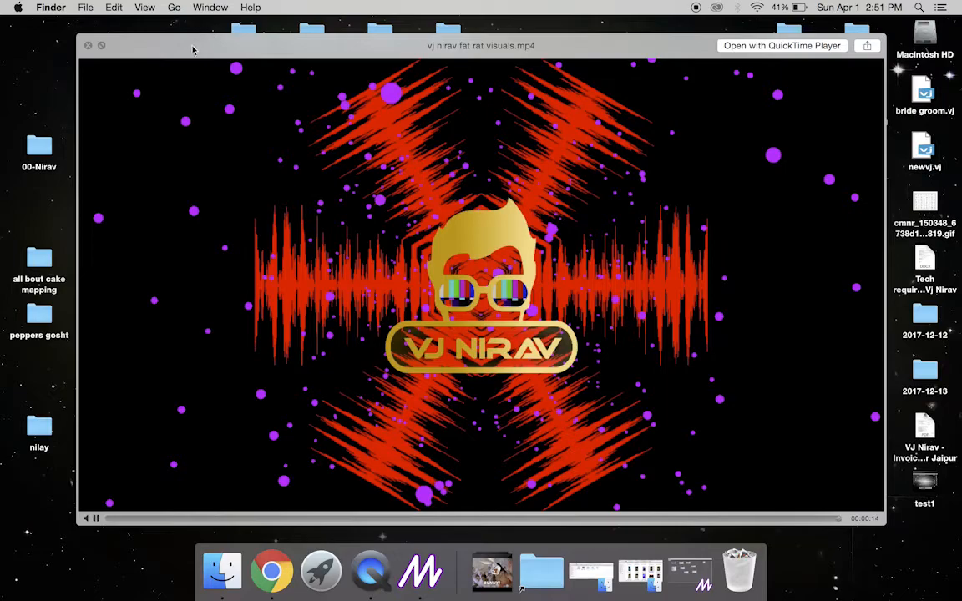
pyautogui.moveTo(192, 50); pyautogui.dragTo(164, 34)
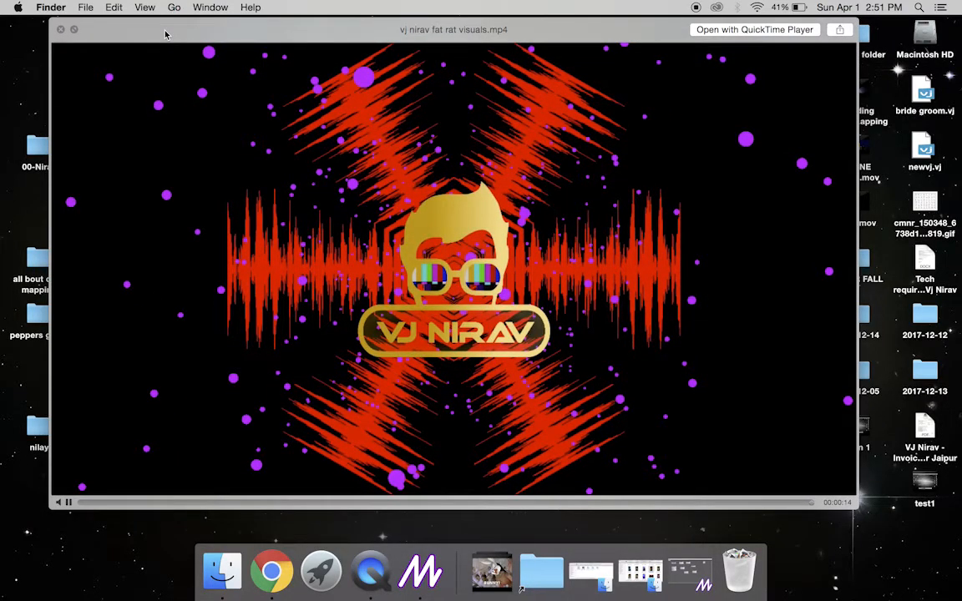
pyautogui.moveTo(168, 34); pyautogui.dragTo(178, 34)
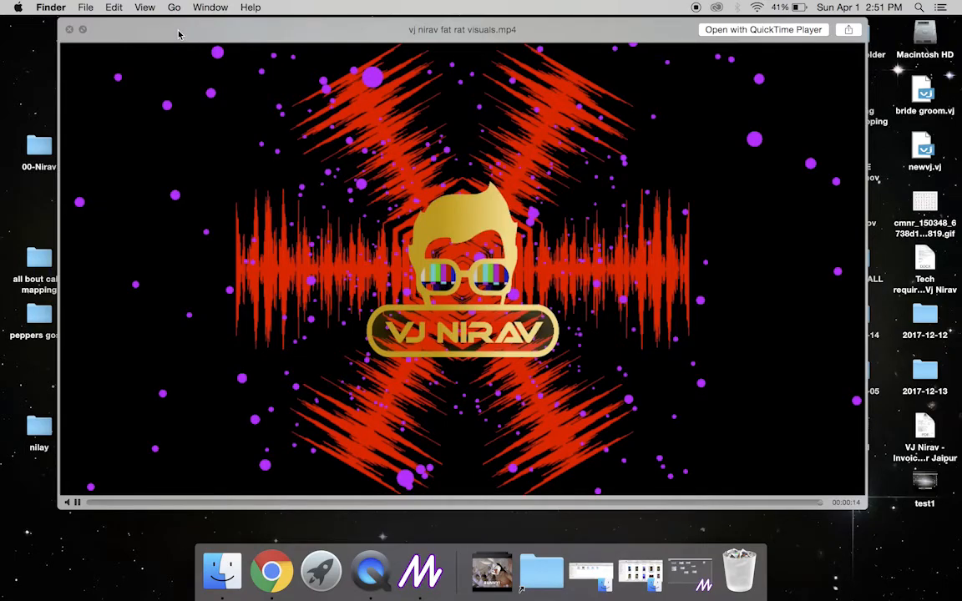